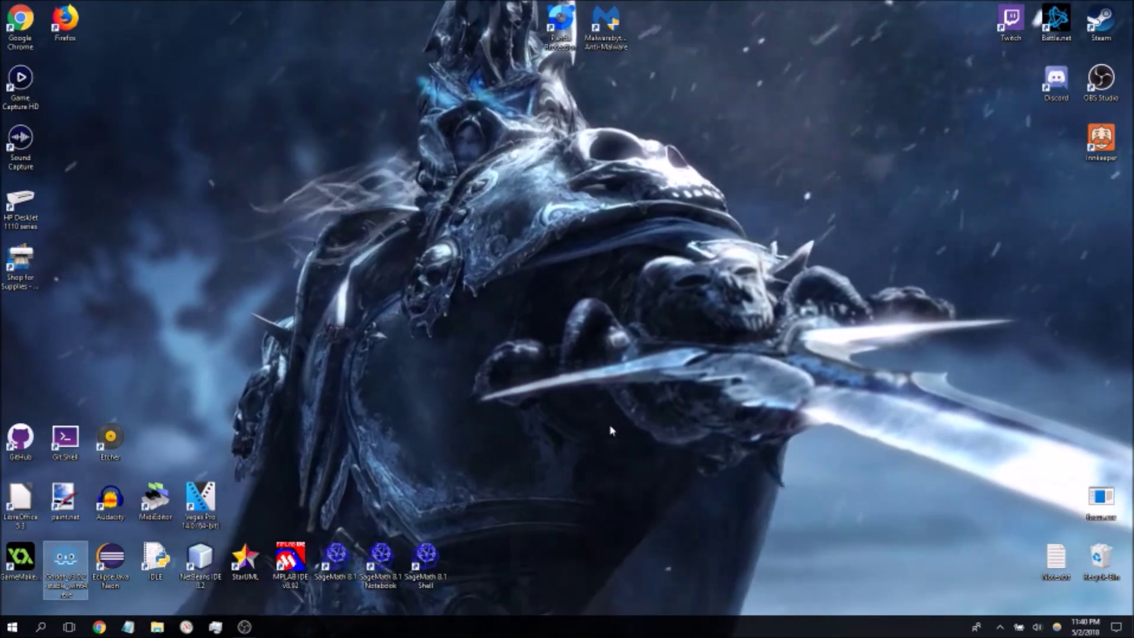
# Launch Godot and import the project.godot file from Documents/Programming/Godot 3 0 Projects/Tile Sets - Copy for editing.
pyautogui.doubleClick(53, 556)
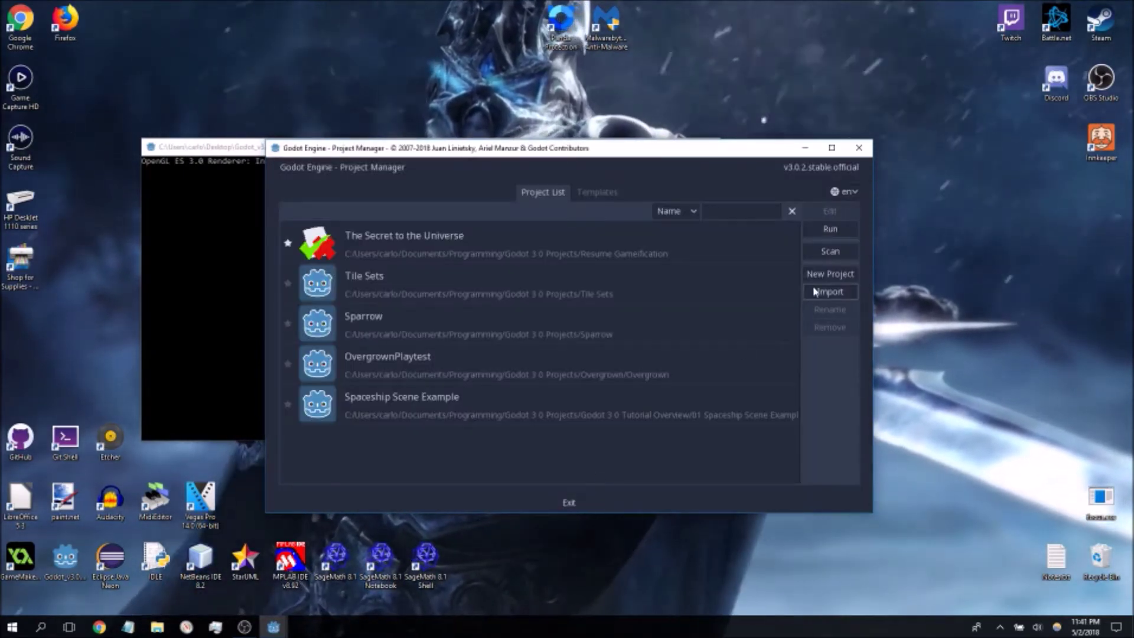
pyautogui.click(830, 291)
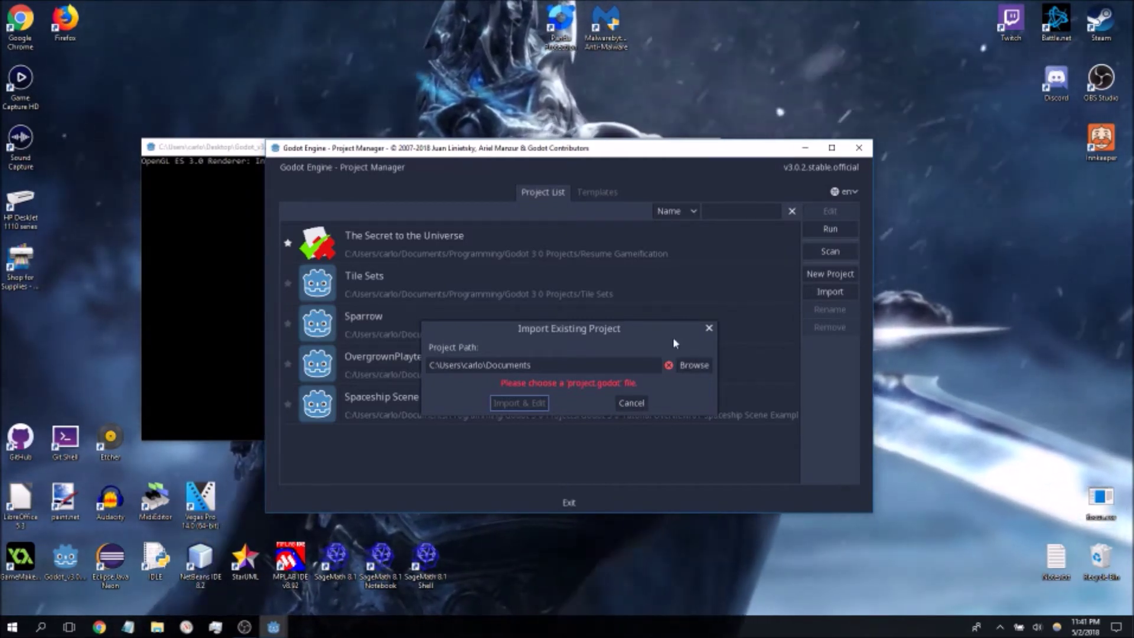
pyautogui.click(693, 365)
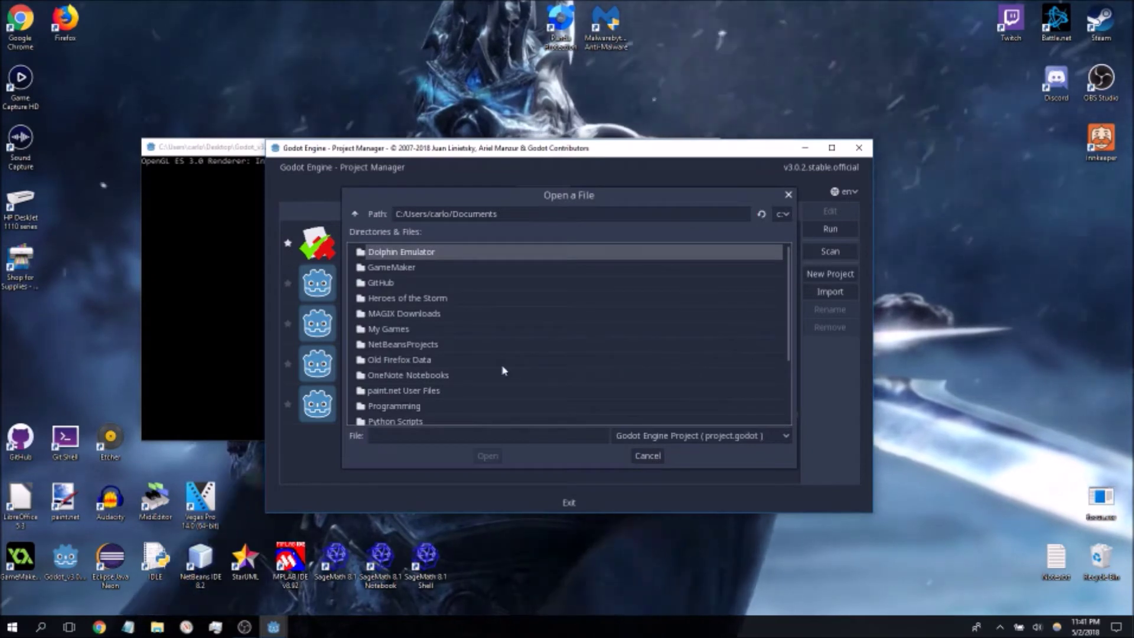
pyautogui.scroll(-3, 687, 365)
pyautogui.doubleClick(423, 320)
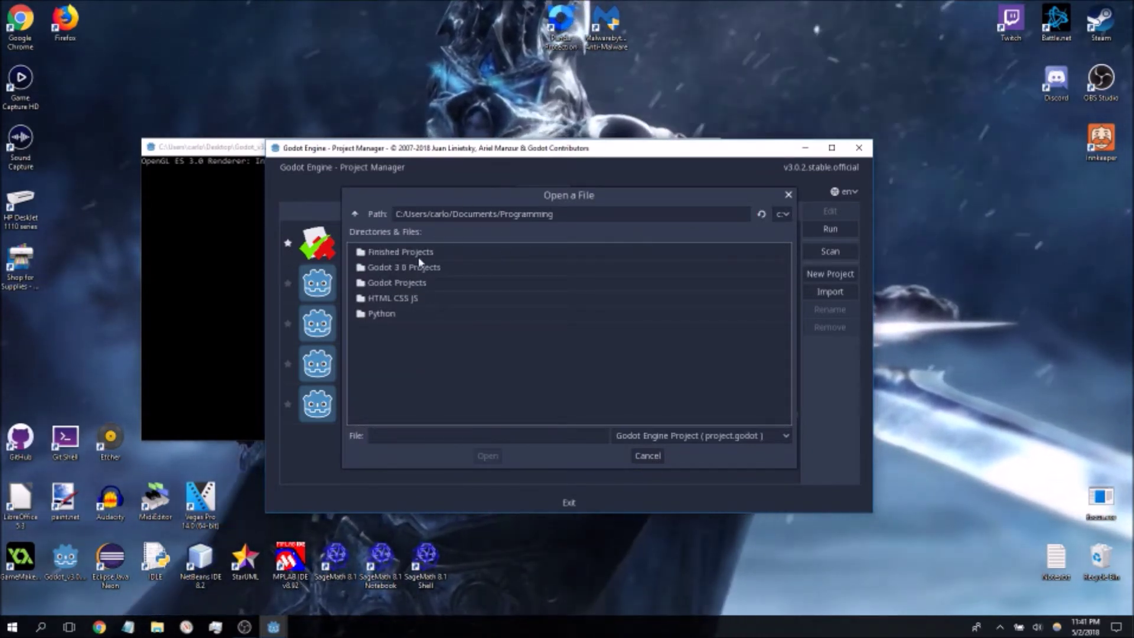
pyautogui.doubleClick(406, 267)
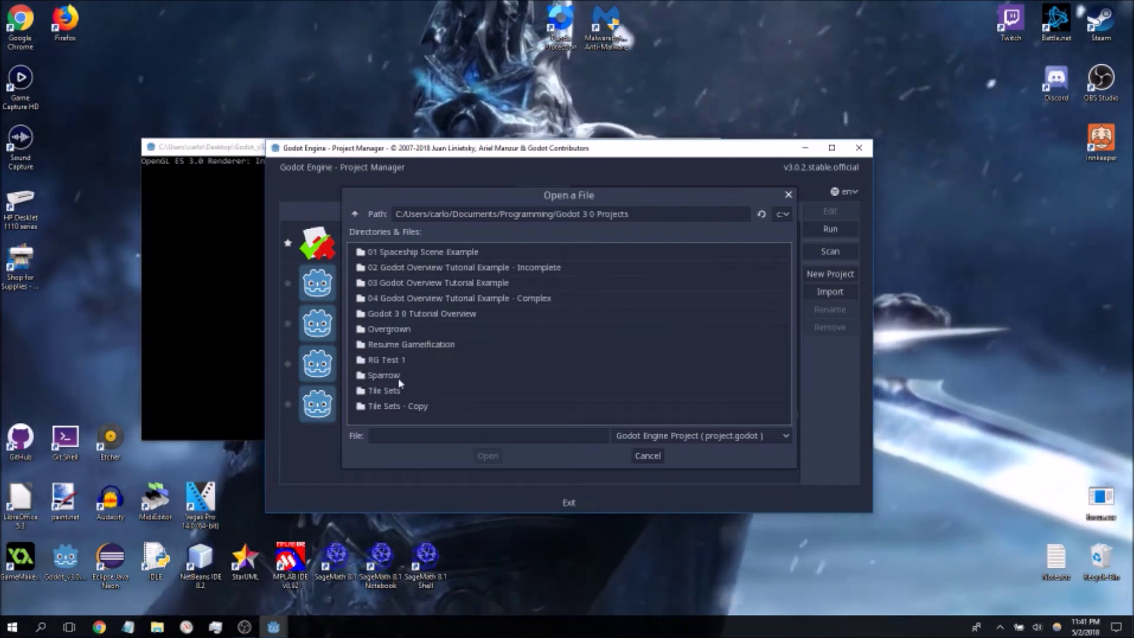
pyautogui.doubleClick(396, 409)
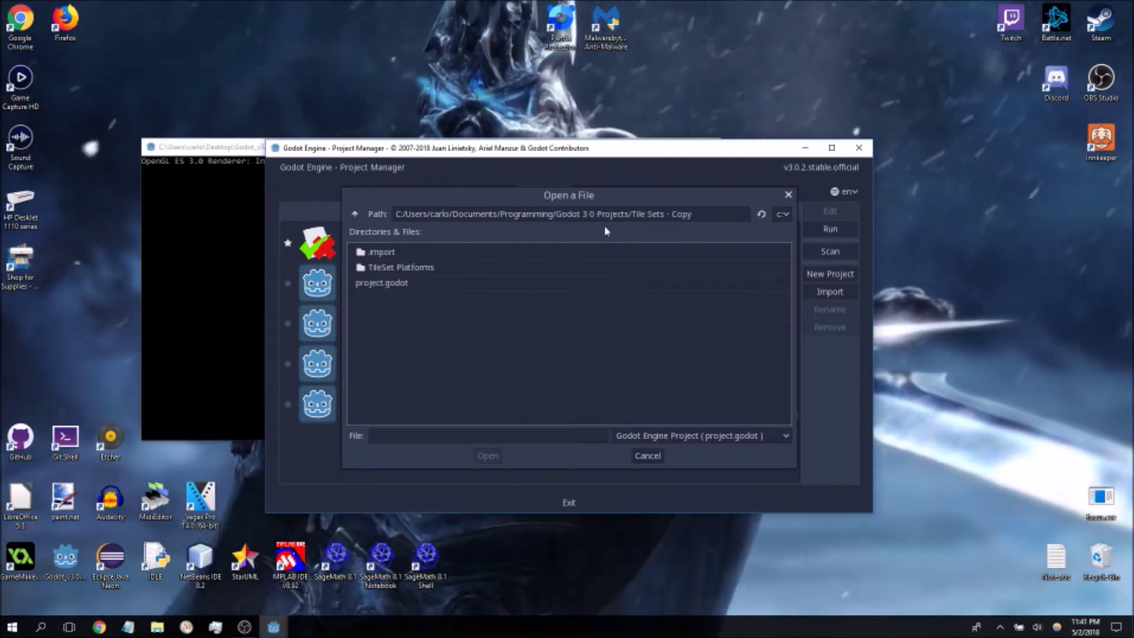
pyautogui.doubleClick(390, 284)
pyautogui.click(519, 403)
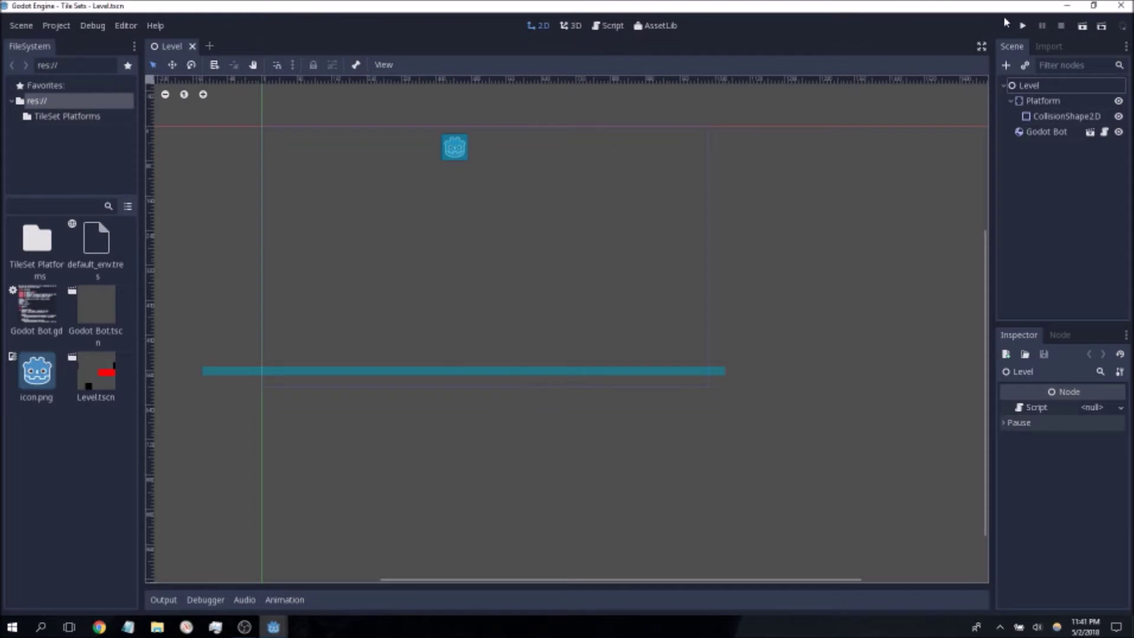
# Run the project, test the Godot Bot's left, right and jump movement, and close the game window.
pyautogui.click(1023, 26)
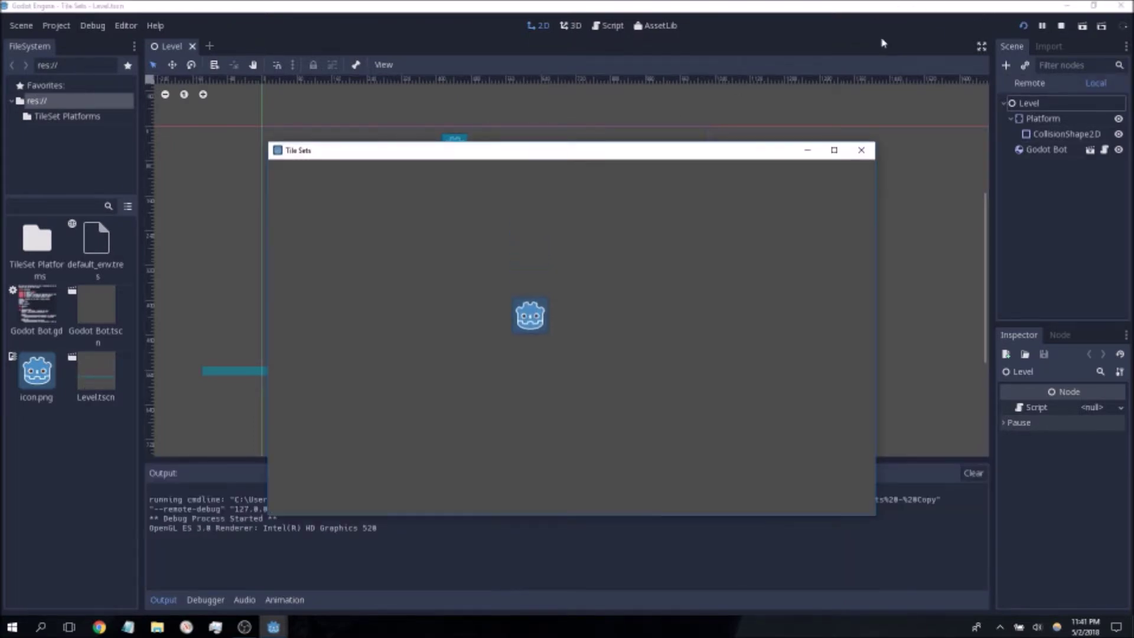
pyautogui.press('Left')
pyautogui.press('Up')
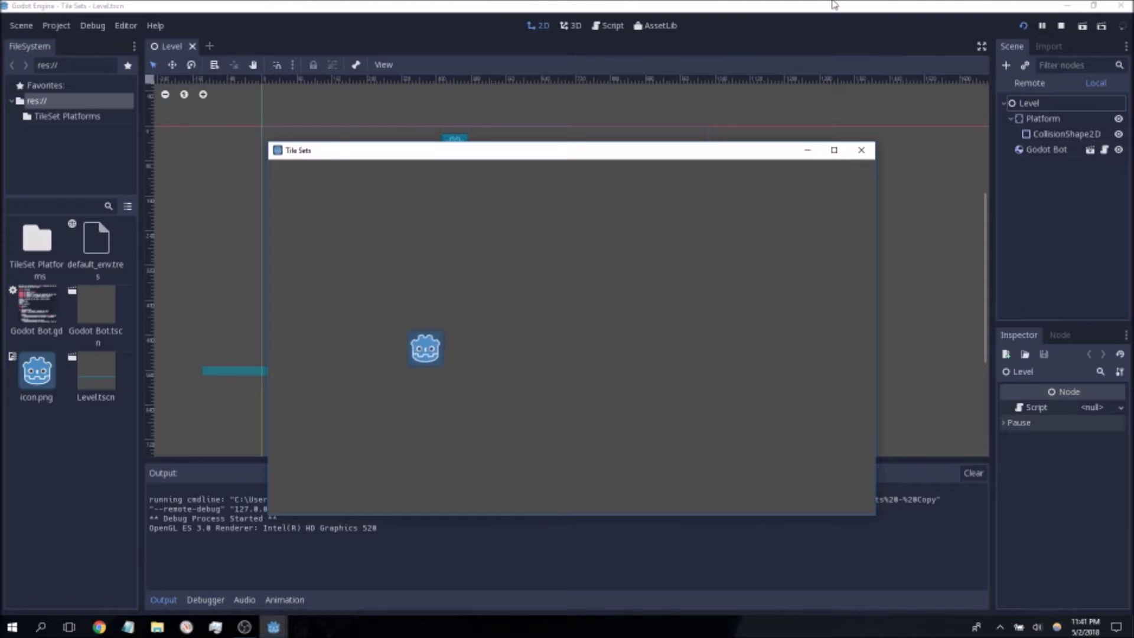
pyautogui.press('Right')
pyautogui.press('Up')
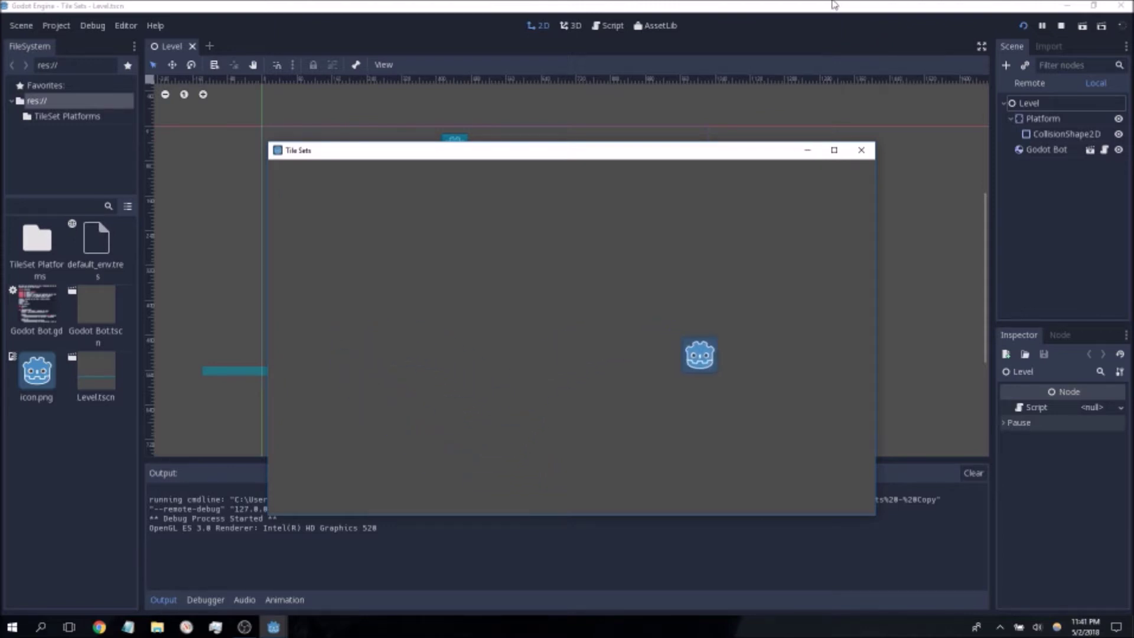
pyautogui.press('Left')
pyautogui.press('Up')
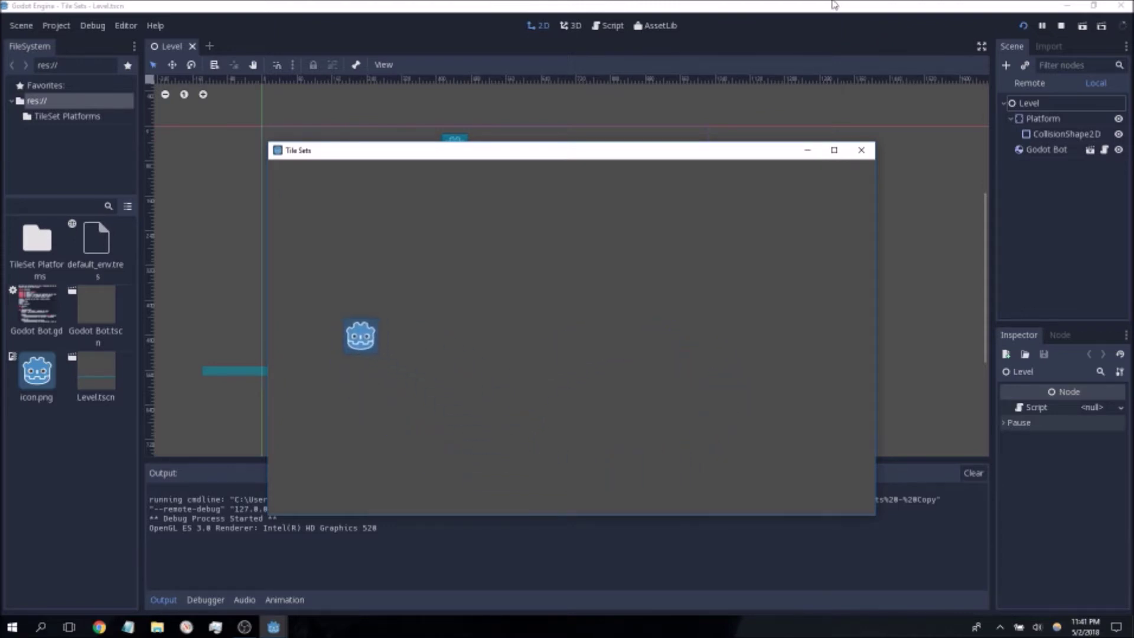
pyautogui.press('Right')
pyautogui.press('Right')
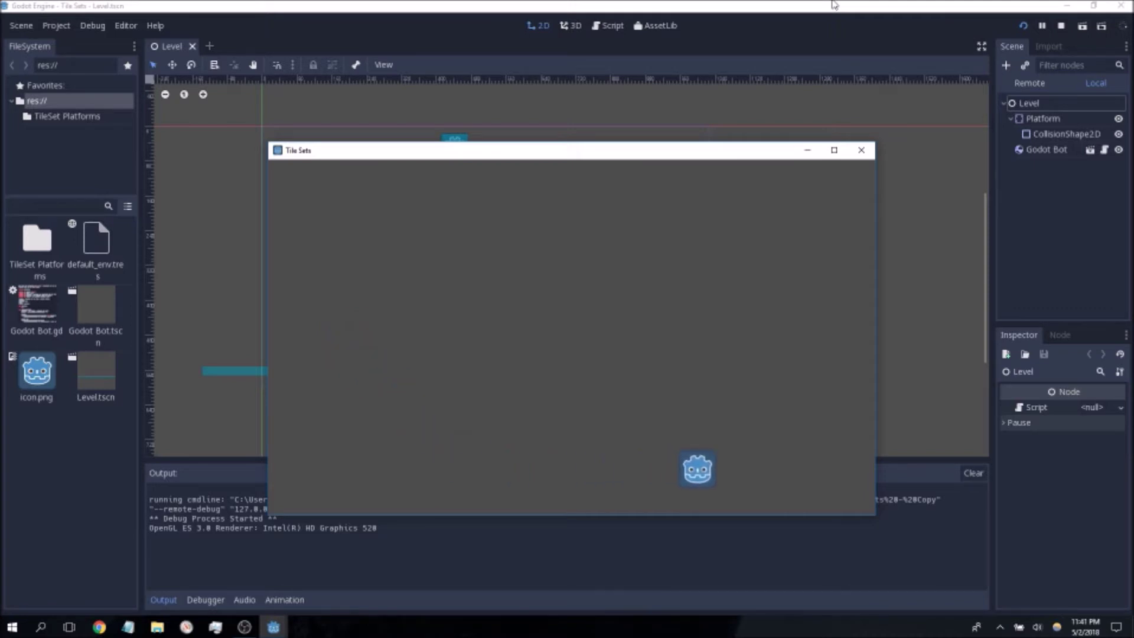
pyautogui.click(862, 150)
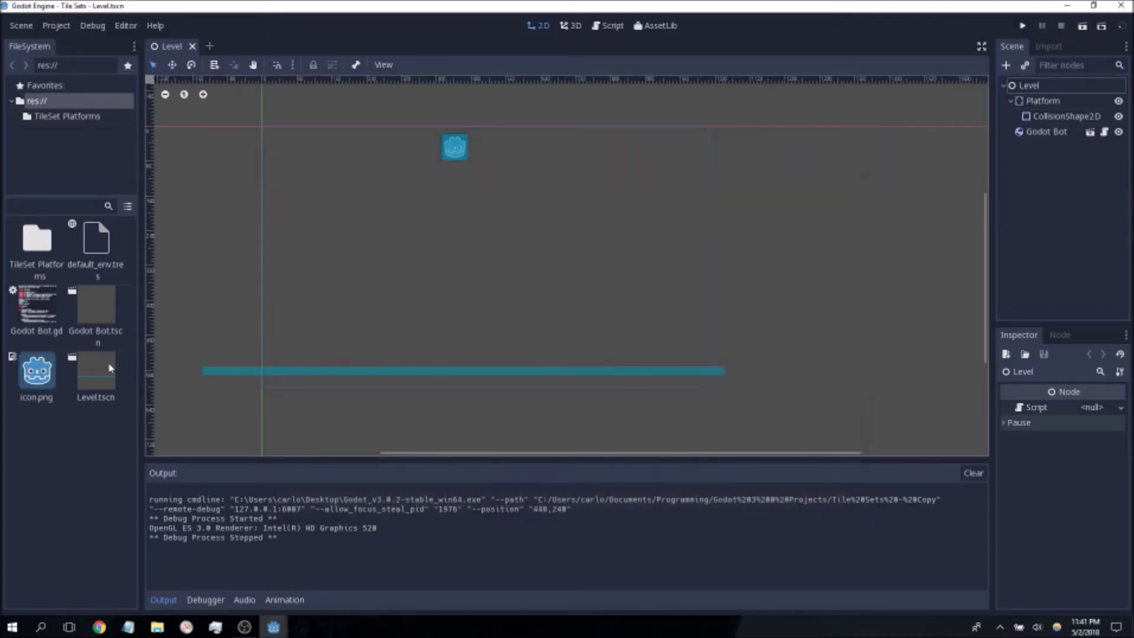
# Open the Godot Bot scene and its attached script, and review the movement variables, jumping and horizontal motion code.
pyautogui.doubleClick(99, 320)
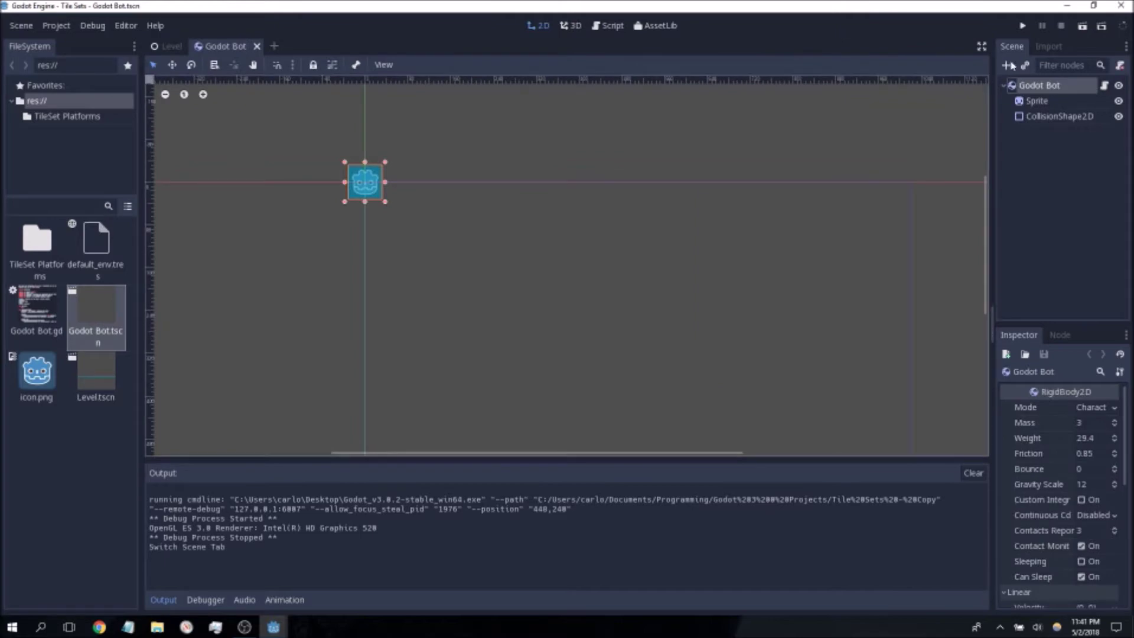
pyautogui.click(1105, 86)
pyautogui.scroll(-8, 770, 253)
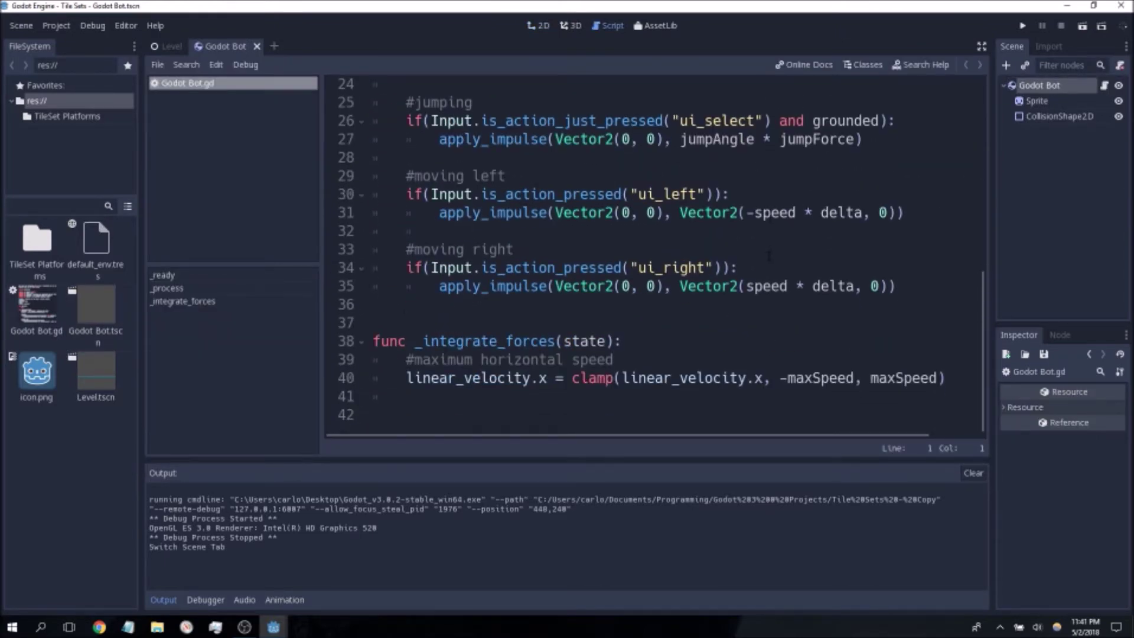
pyautogui.scroll(6, 768, 255)
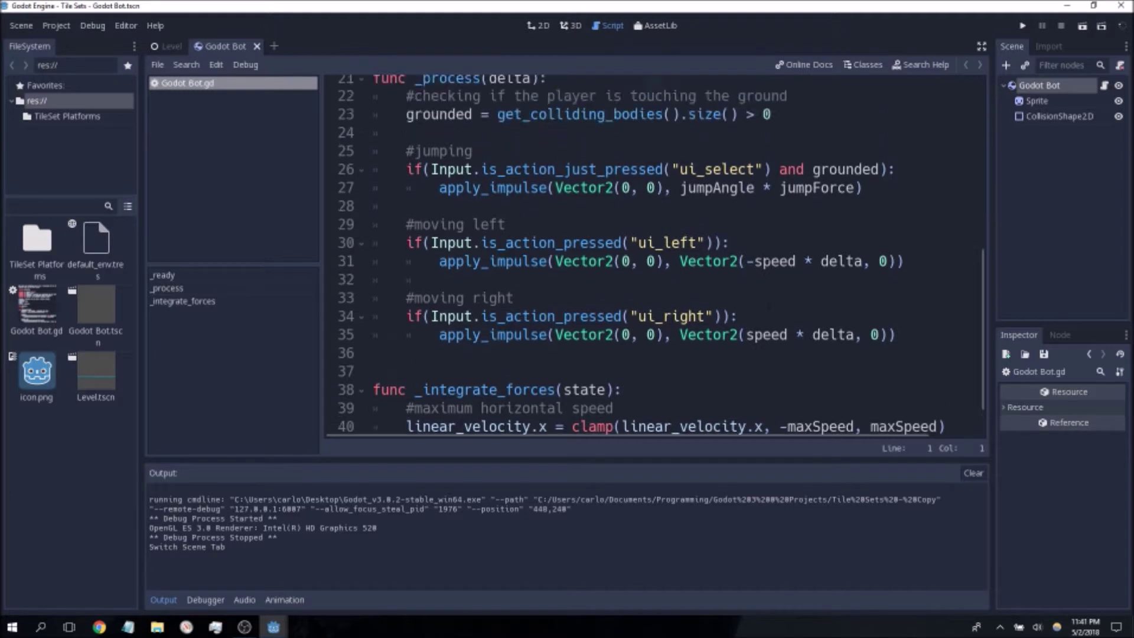
pyautogui.scroll(2, 769, 256)
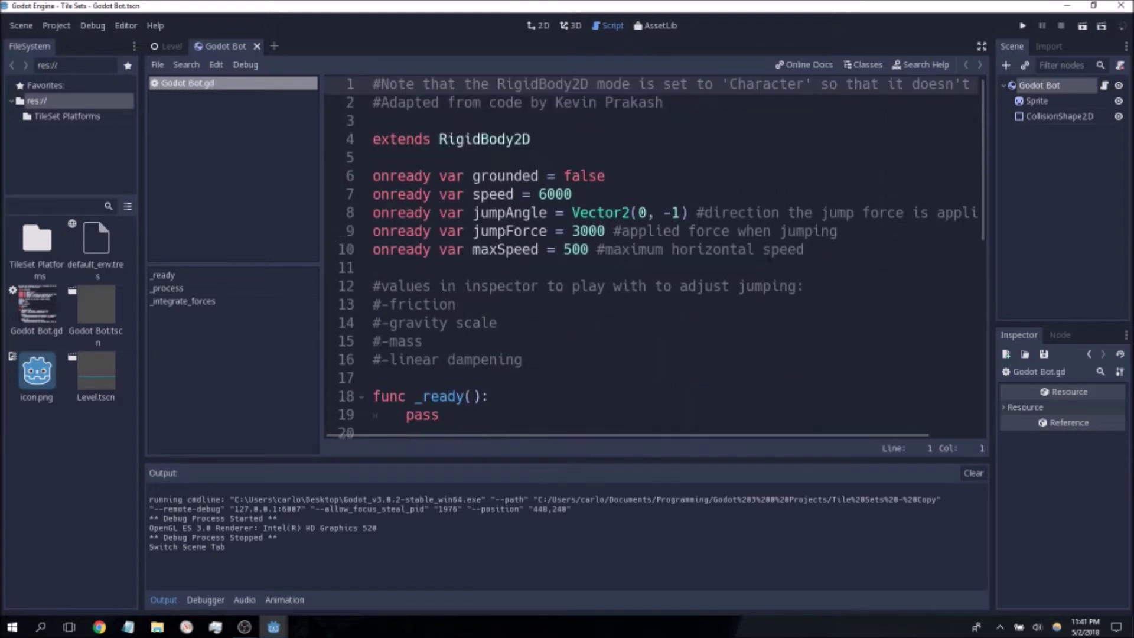
pyautogui.moveTo(664, 104); pyautogui.dragTo(390, 104)
pyautogui.click(375, 157)
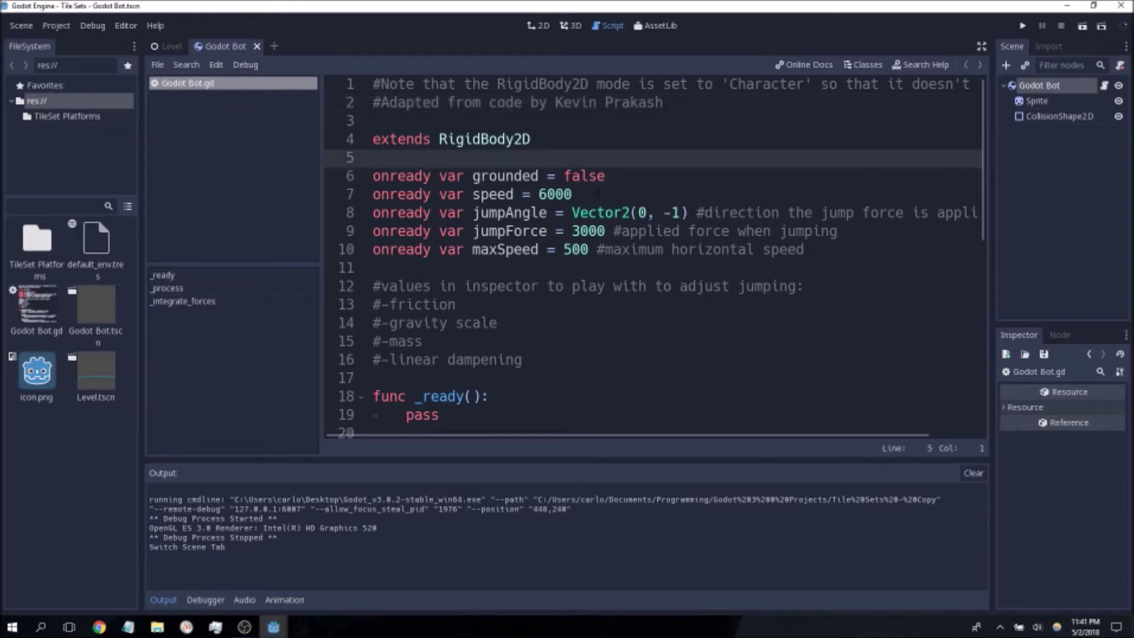
pyautogui.scroll(-4, 598, 195)
# Create a new empty scene and show it in the 2D workspace.
pyautogui.click(157, 49)
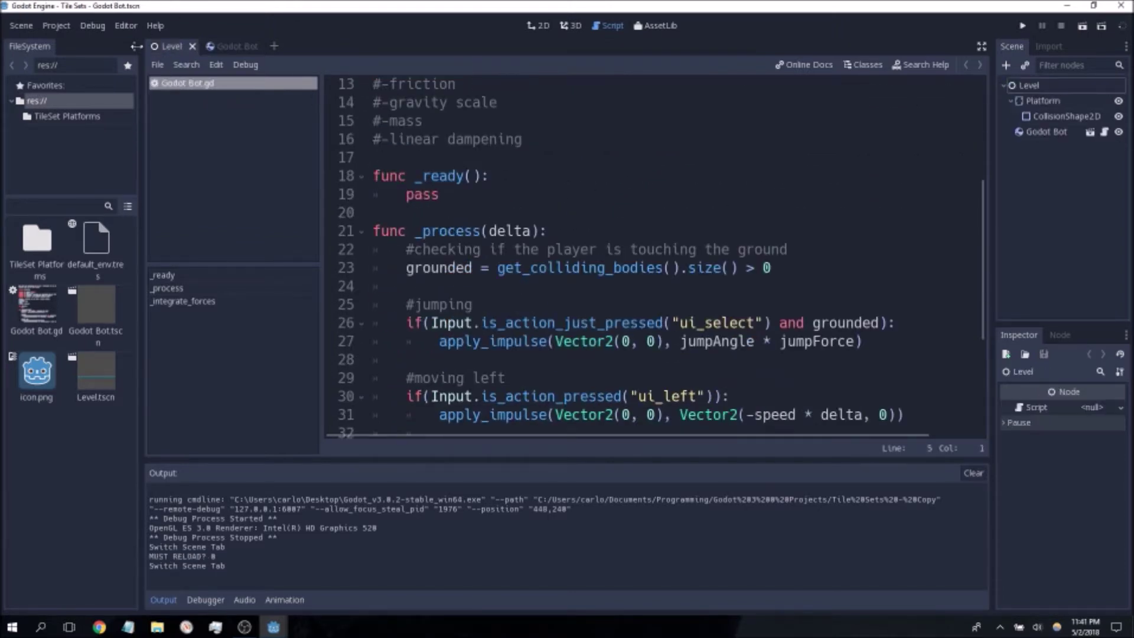
pyautogui.click(273, 48)
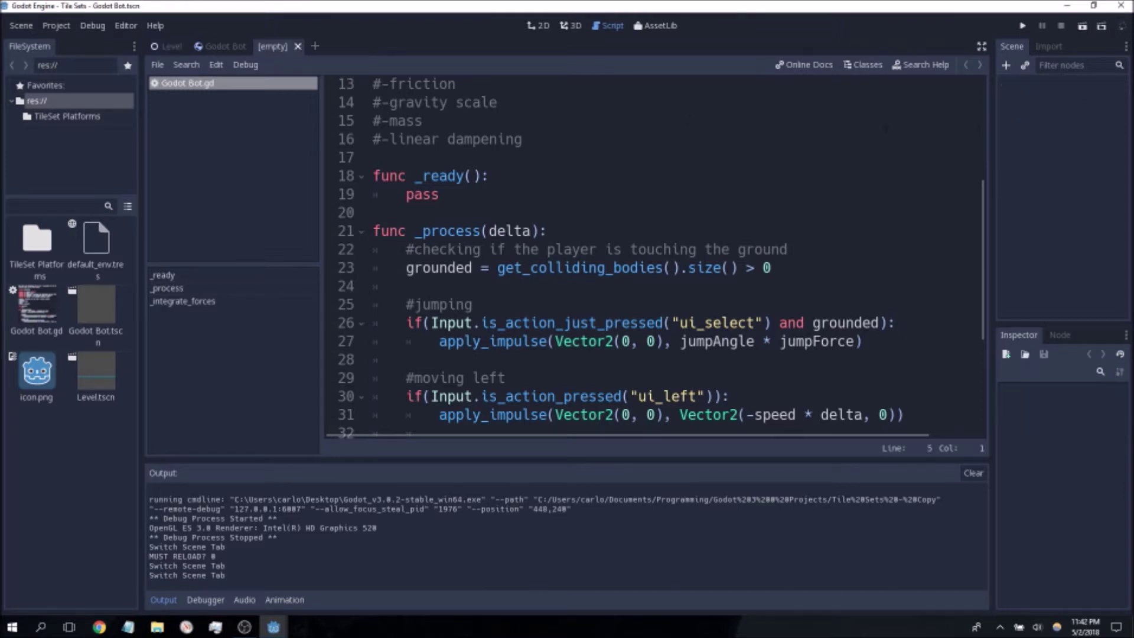
pyautogui.click(542, 26)
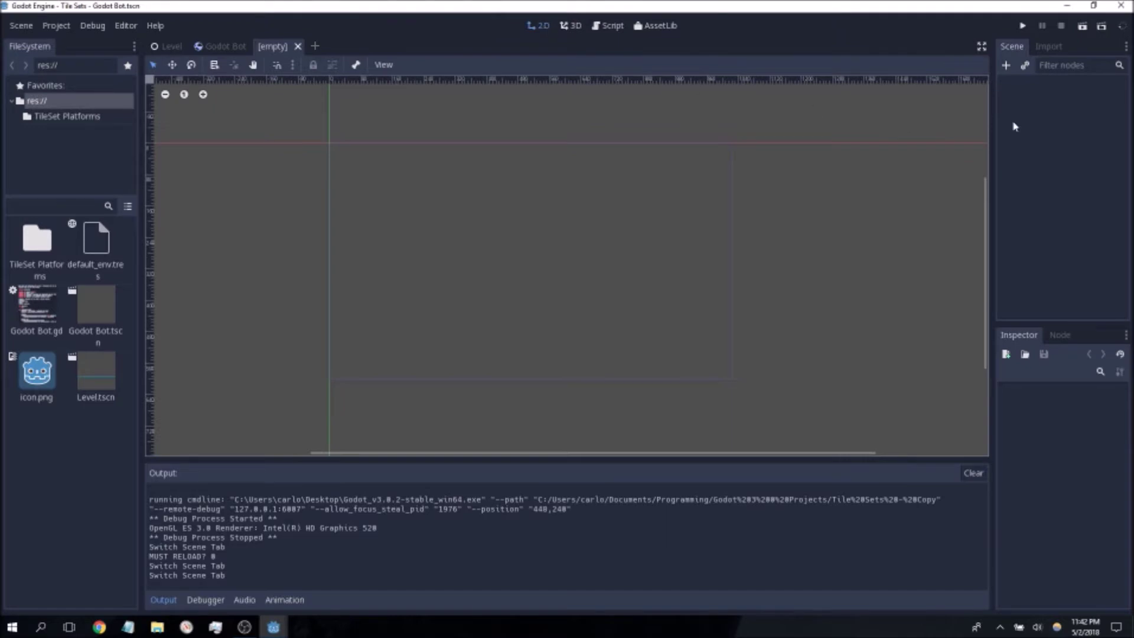
pyautogui.click(1006, 65)
pyautogui.doubleClick(644, 178)
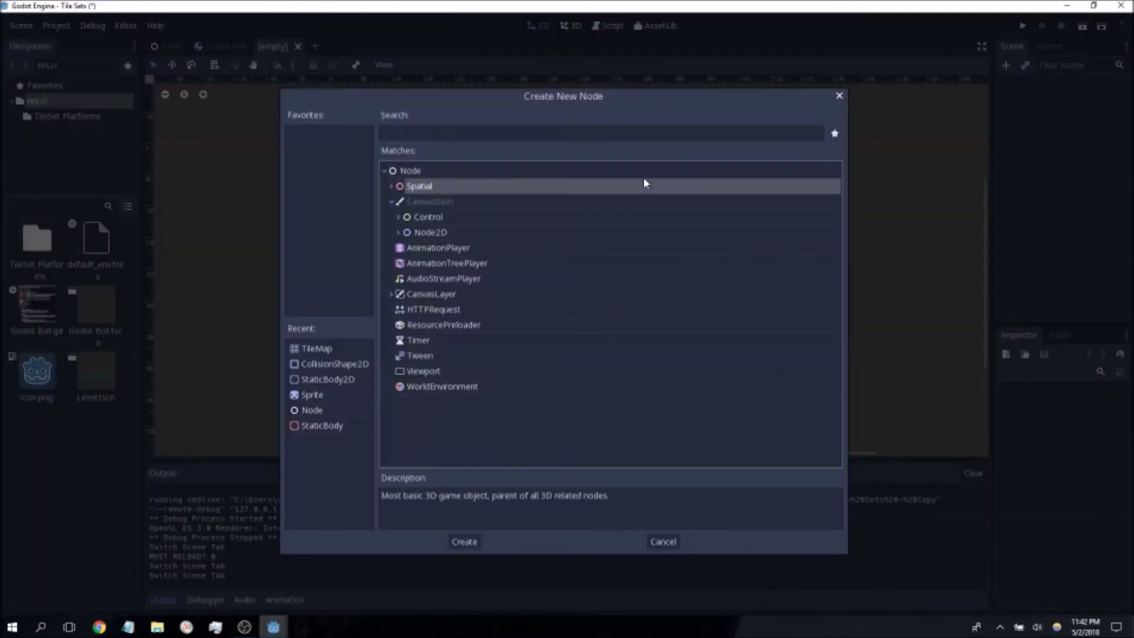
pyautogui.rightClick(1090, 87)
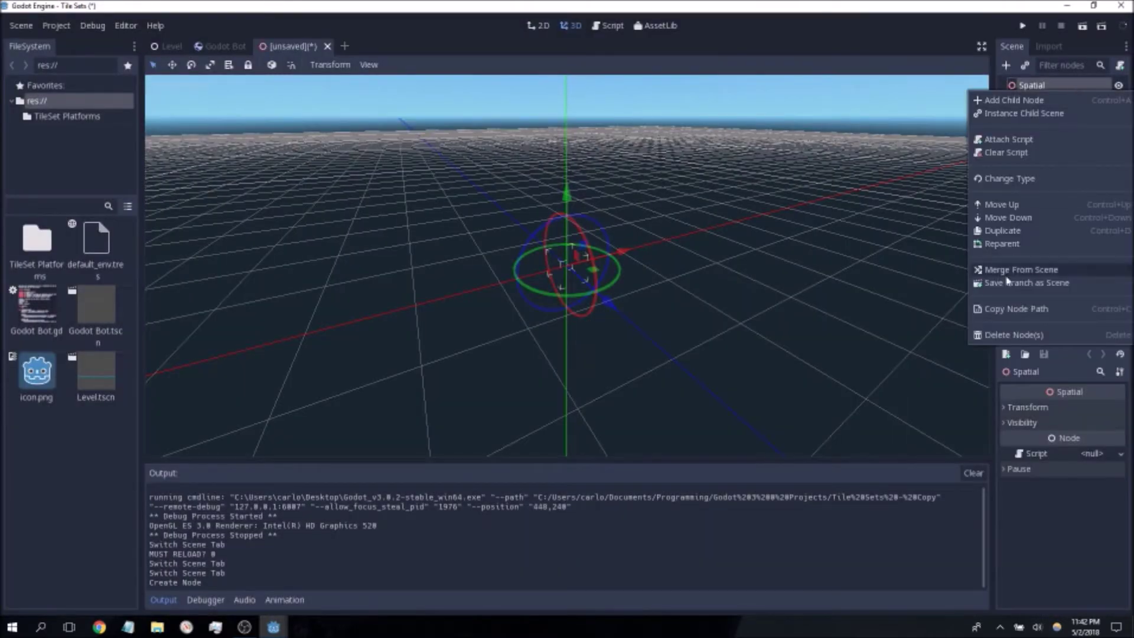
pyautogui.click(997, 330)
pyautogui.click(566, 326)
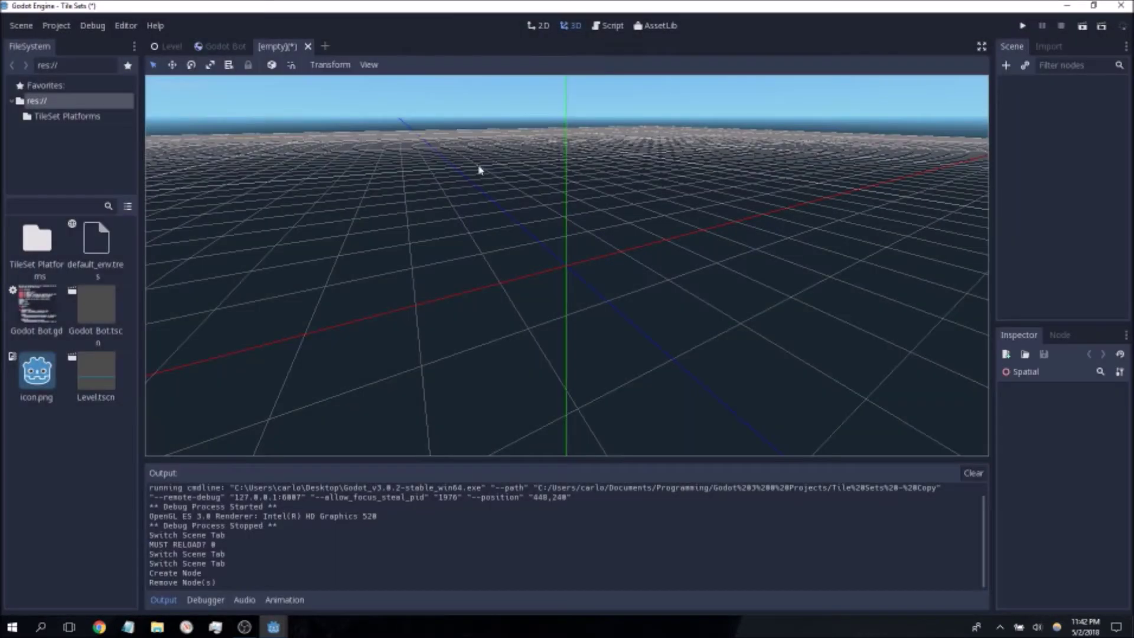
# In the 2D workspace, add a plain Node as the empty scene's root and rename it TileSet.
pyautogui.click(539, 26)
pyautogui.click(1008, 65)
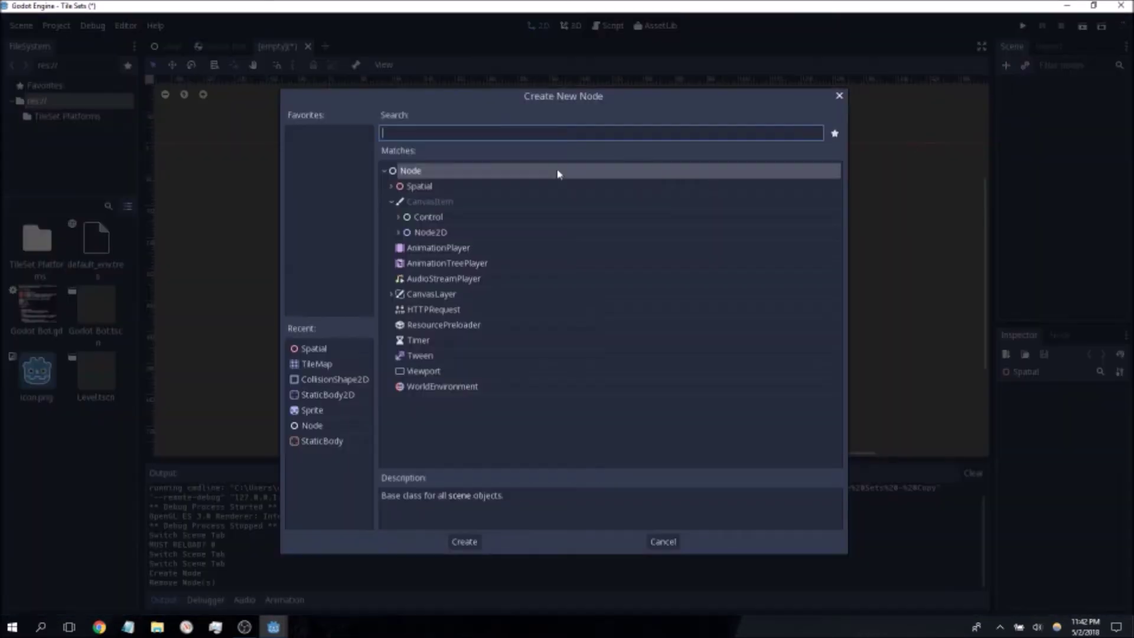
pyautogui.doubleClick(558, 171)
pyautogui.doubleClick(1058, 86)
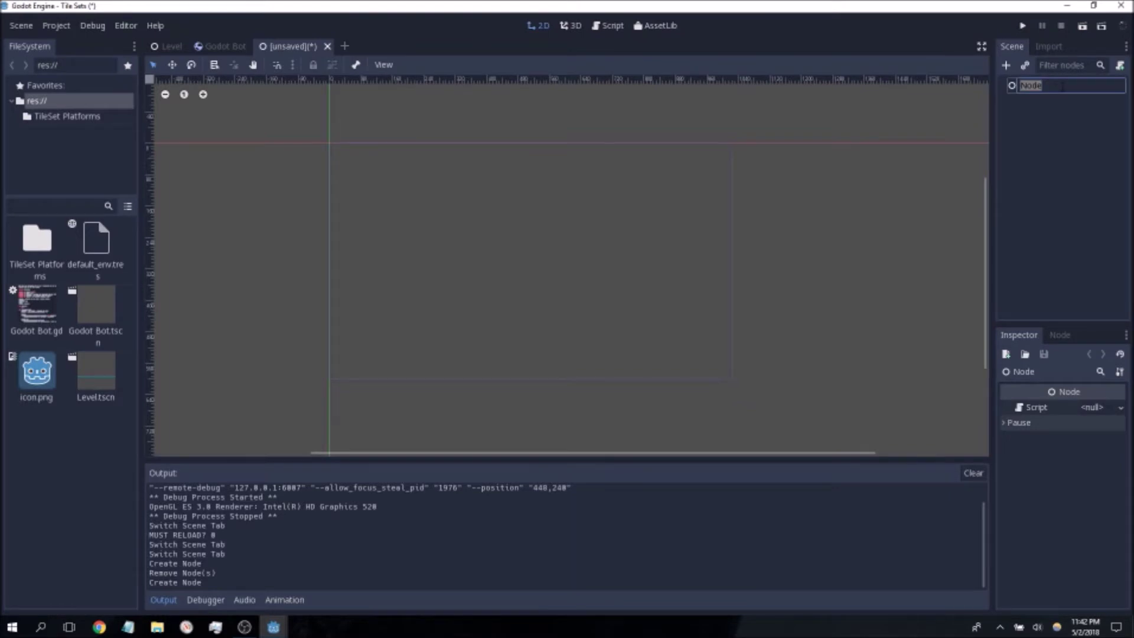
pyautogui.write('TileSet')
pyautogui.press('Return')
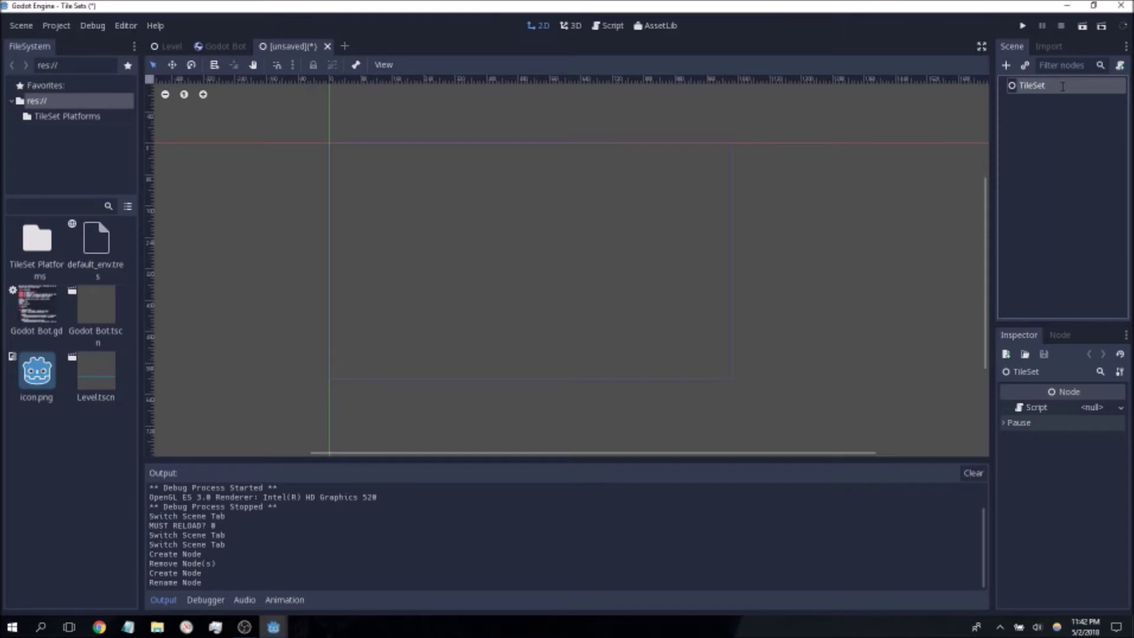
# Add a Sprite node as a child of the TileSet root.
pyautogui.click(1005, 64)
pyautogui.write('spri')
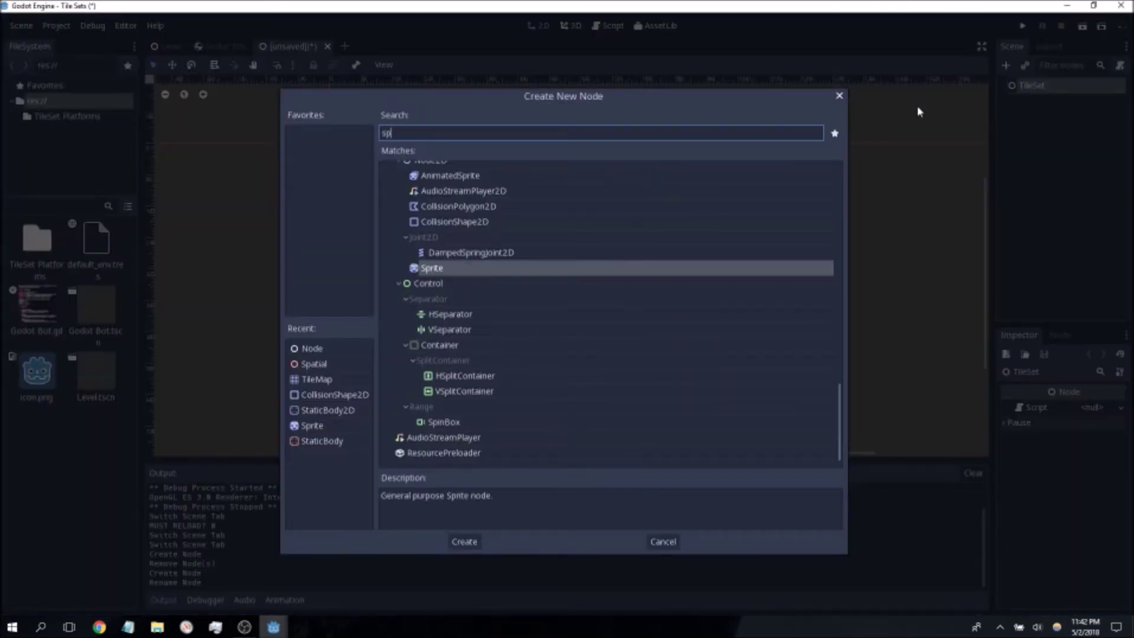
pyautogui.doubleClick(466, 264)
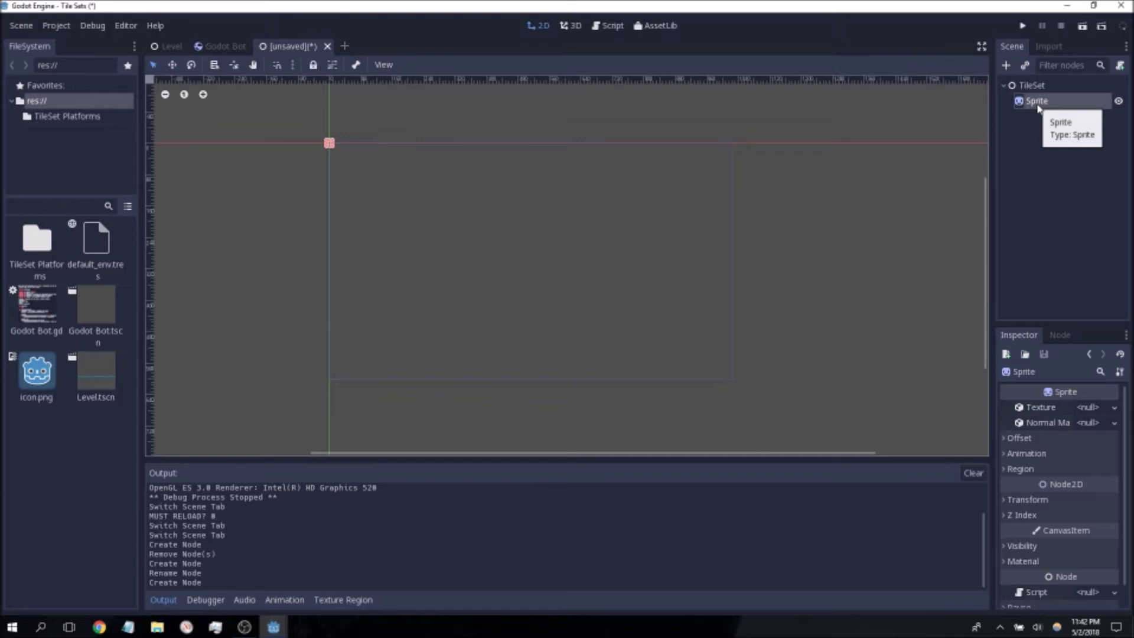
# Load the black square image from the TileSet Platforms folder as the Sprite's texture.
pyautogui.click(1113, 409)
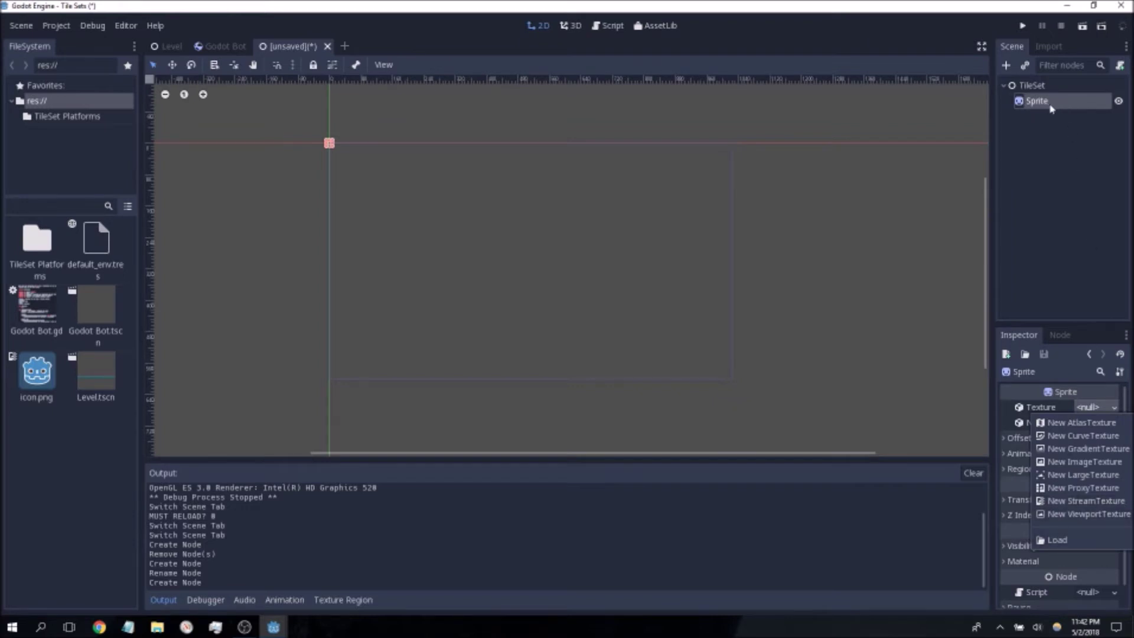
pyautogui.click(1074, 540)
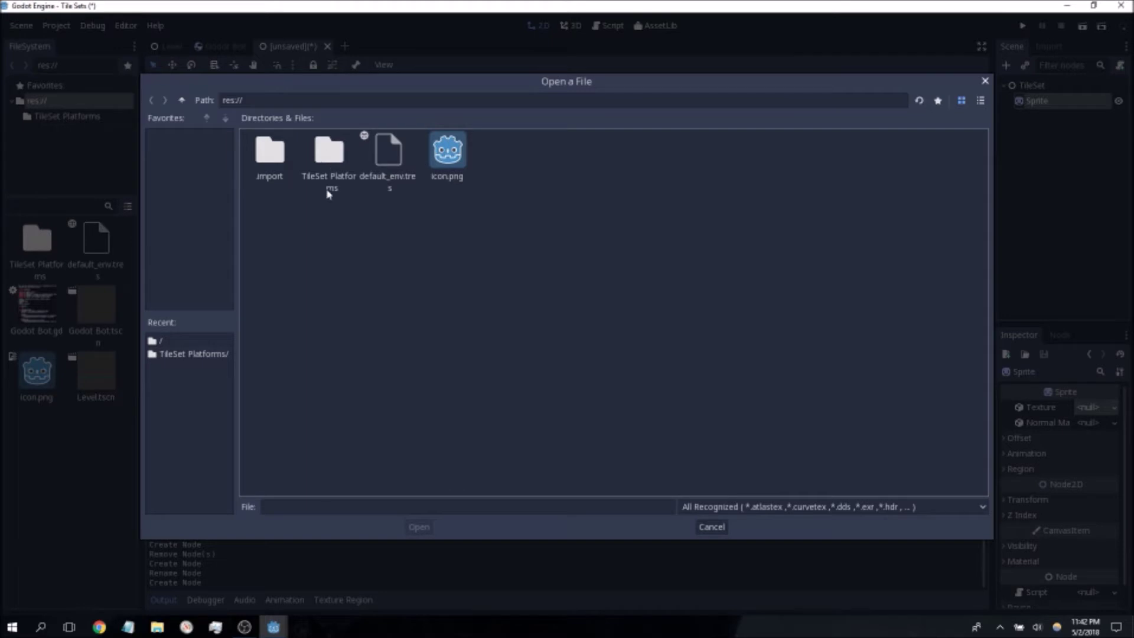
pyautogui.doubleClick(338, 172)
pyautogui.doubleClick(274, 152)
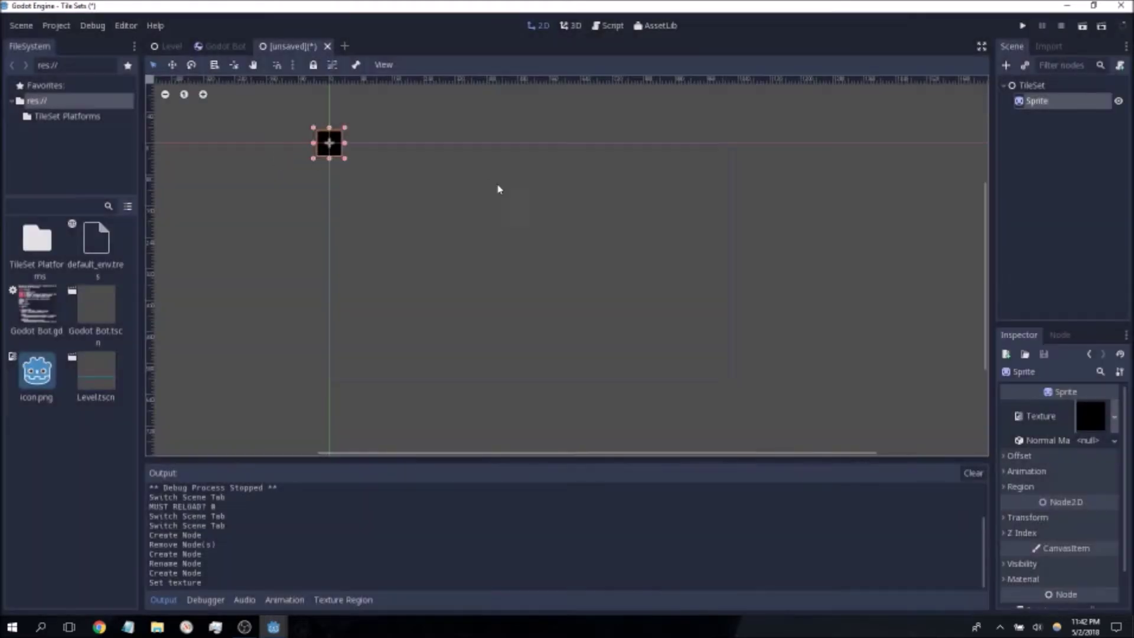
# Add a StaticBody2D node as a child of the black square's Sprite node.
pyautogui.scroll(2, 487, 220)
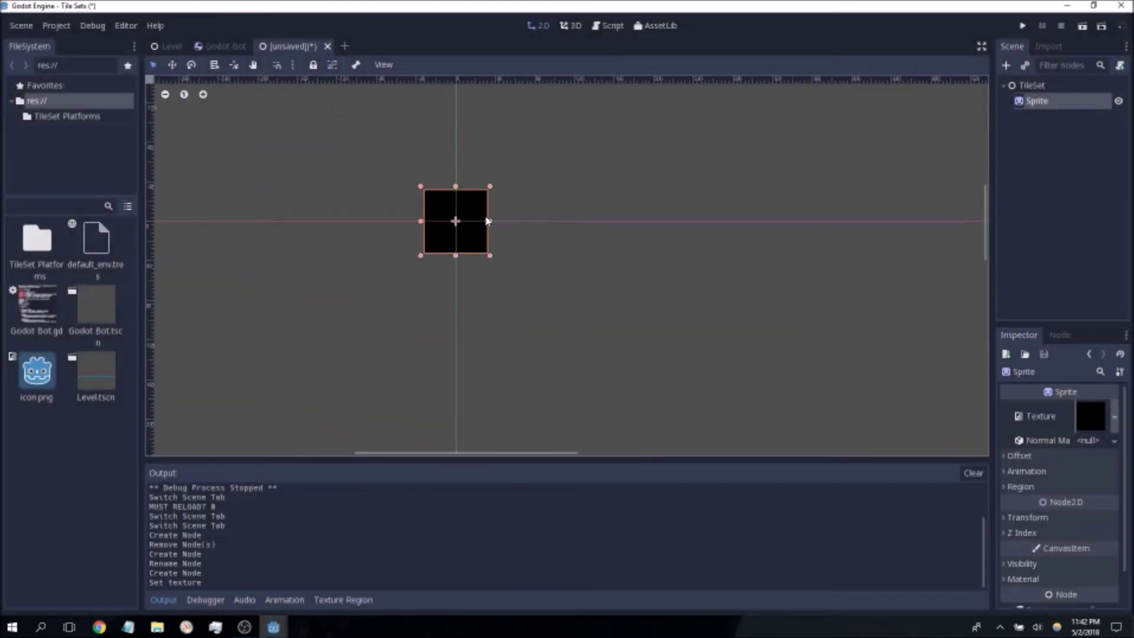
pyautogui.rightClick(1045, 107)
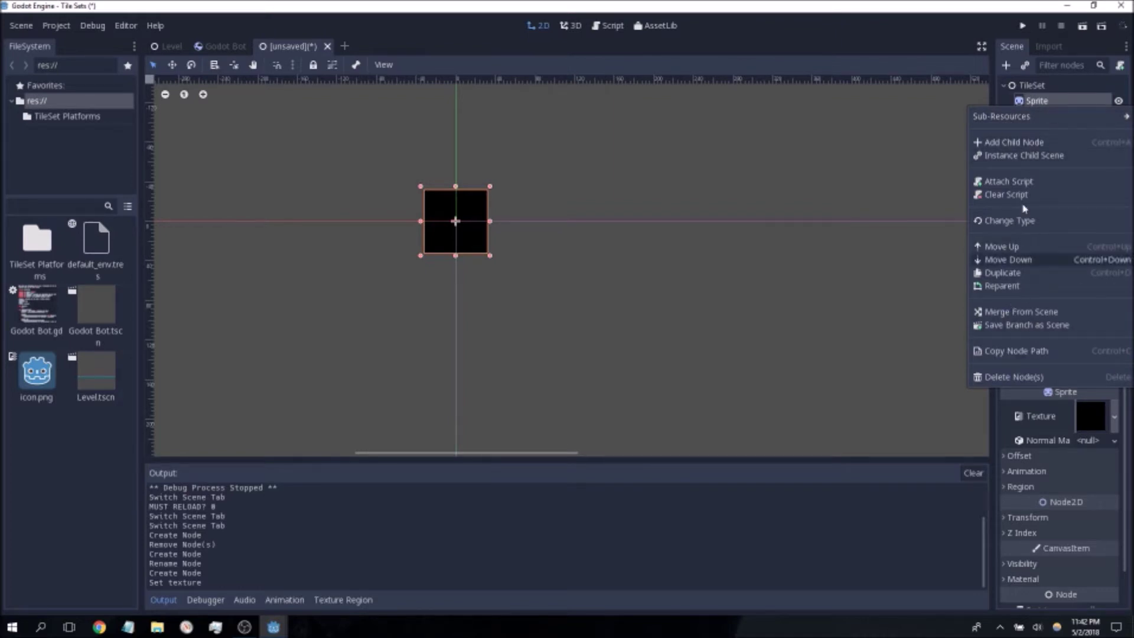
pyautogui.click(1049, 148)
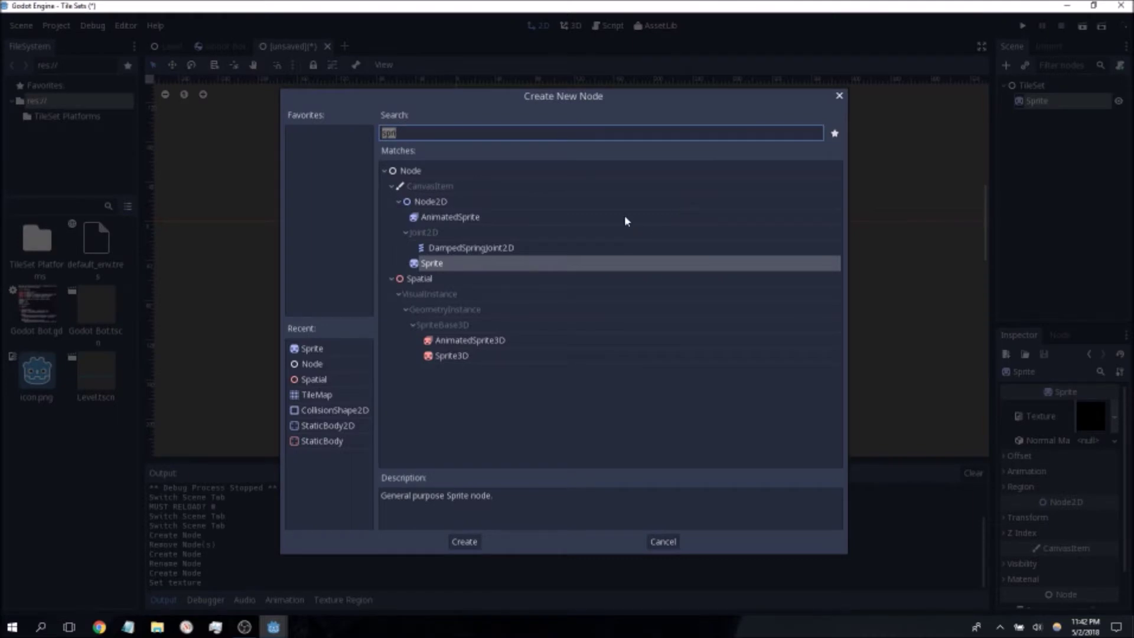
pyautogui.write('stat')
pyautogui.doubleClick(463, 309)
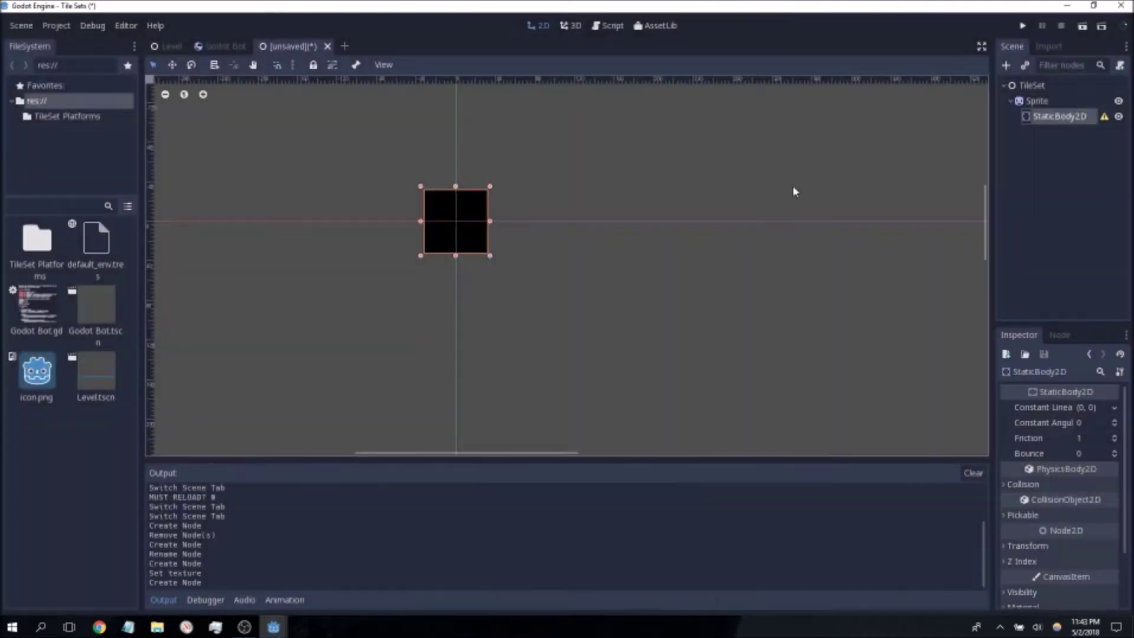
# In the unsaved TileSet scene, add a CollisionShape2D node as a child of the Sprite's StaticBody2D.
pyautogui.click(221, 46)
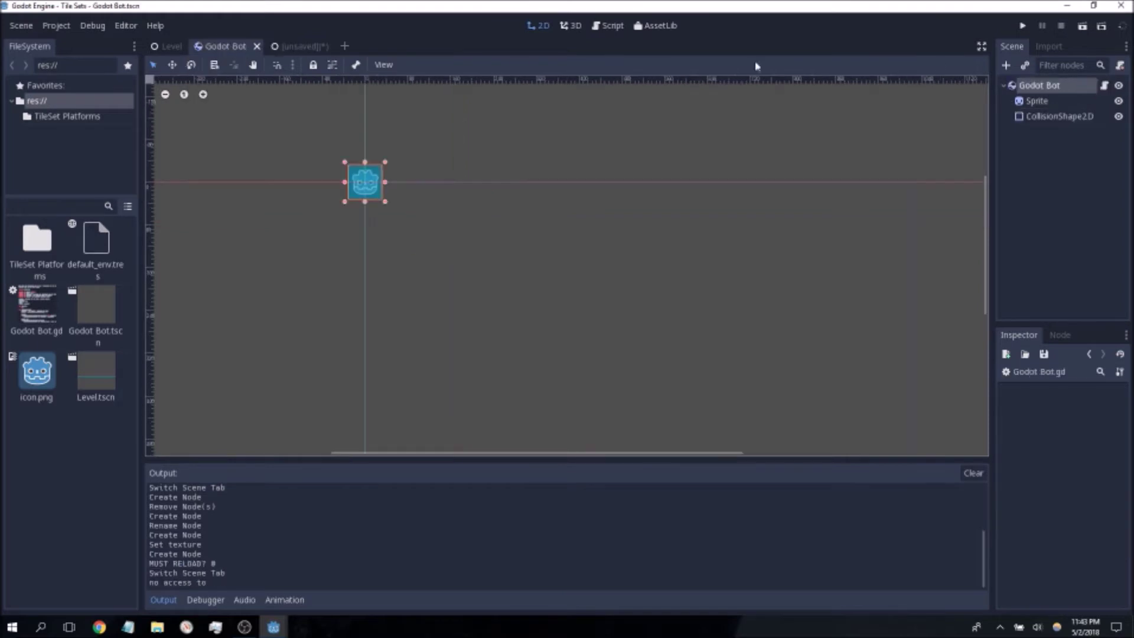
pyautogui.click(302, 47)
pyautogui.click(1050, 122)
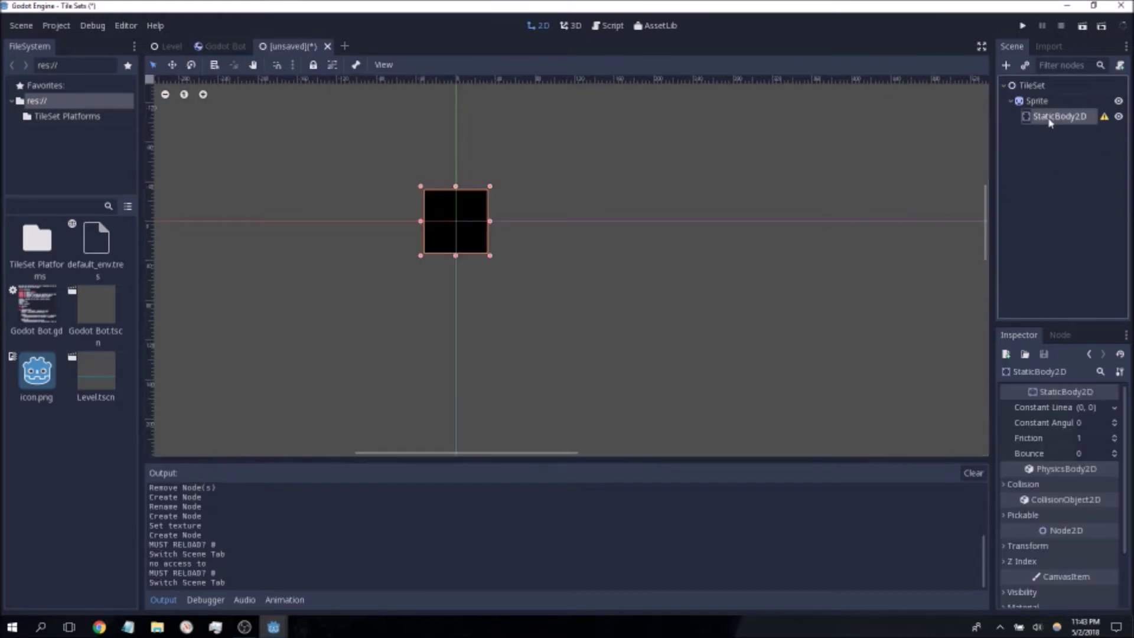
pyautogui.rightClick(1058, 118)
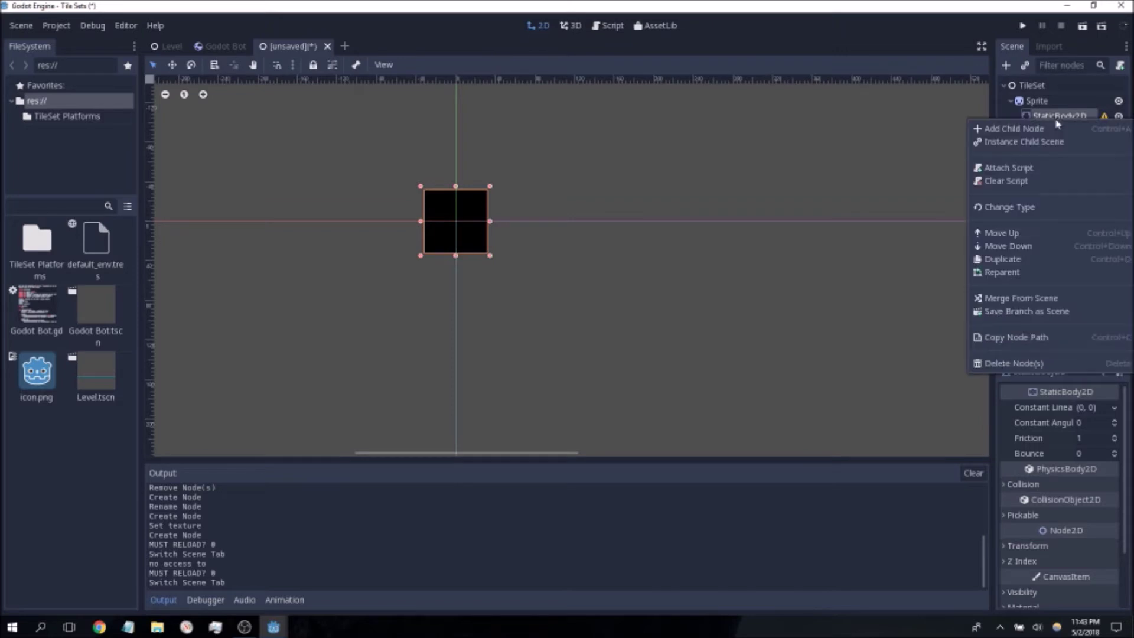
pyautogui.click(1011, 128)
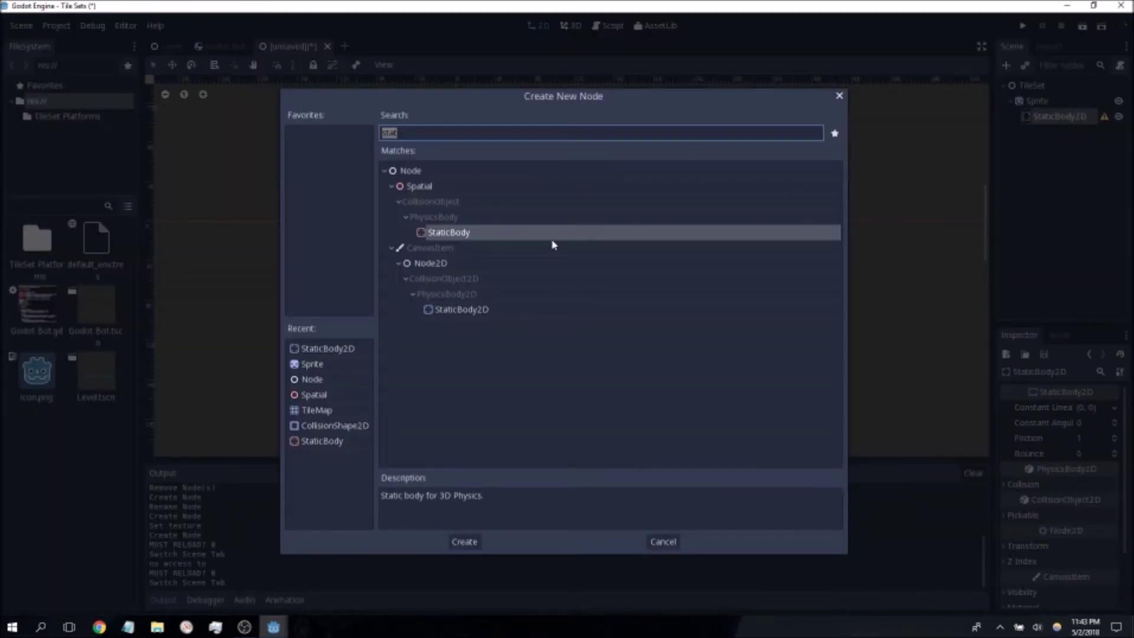
pyautogui.write('coll')
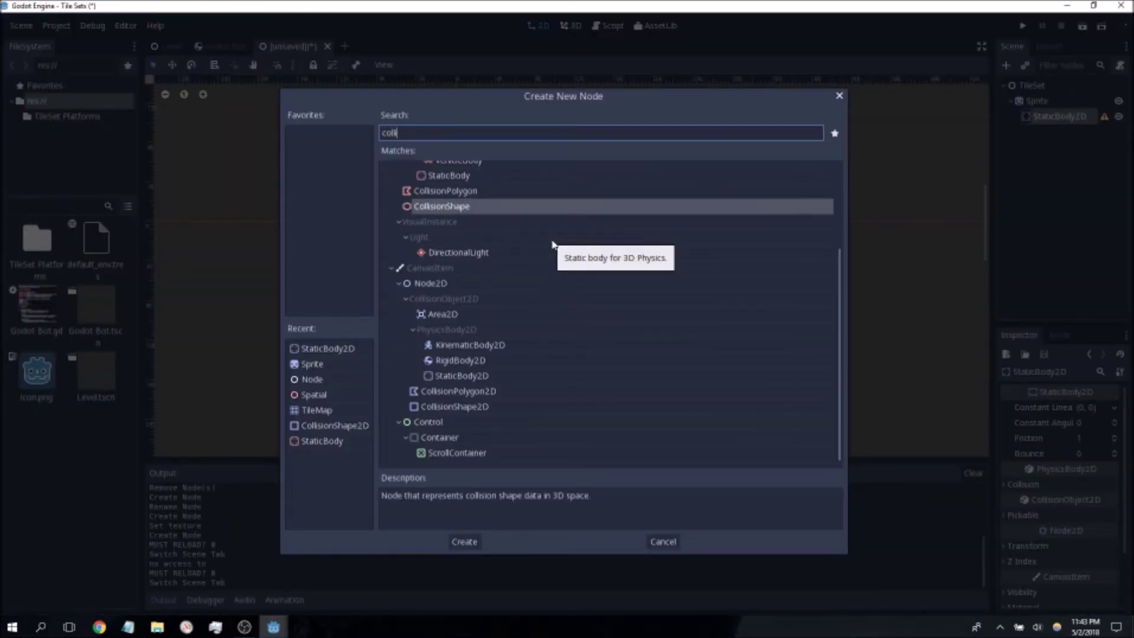
pyautogui.write('is')
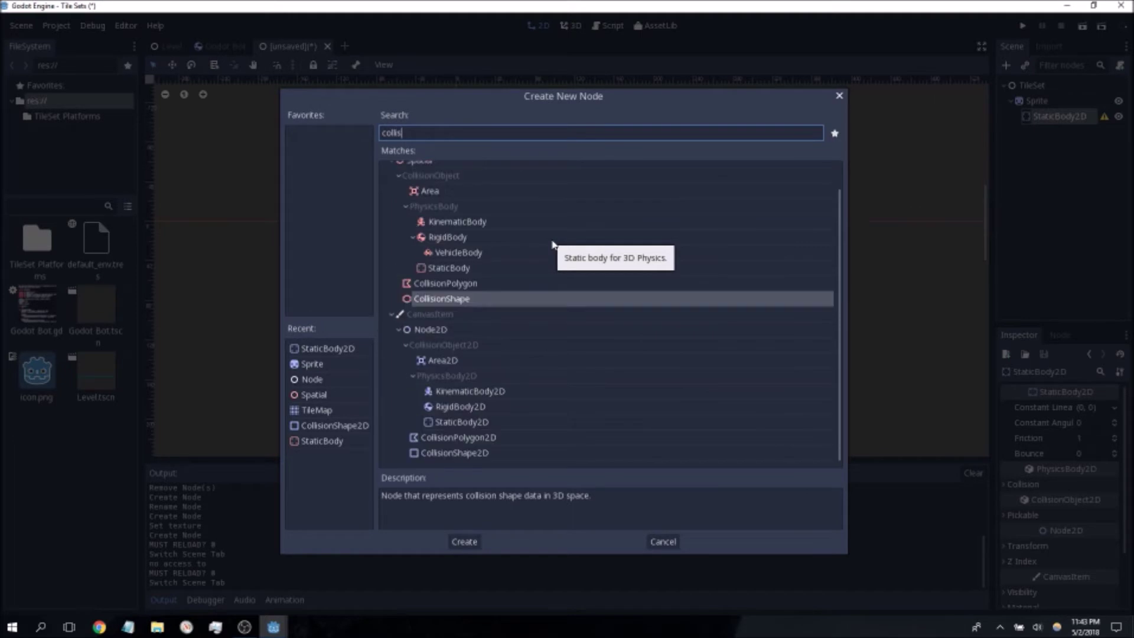
pyautogui.doubleClick(467, 454)
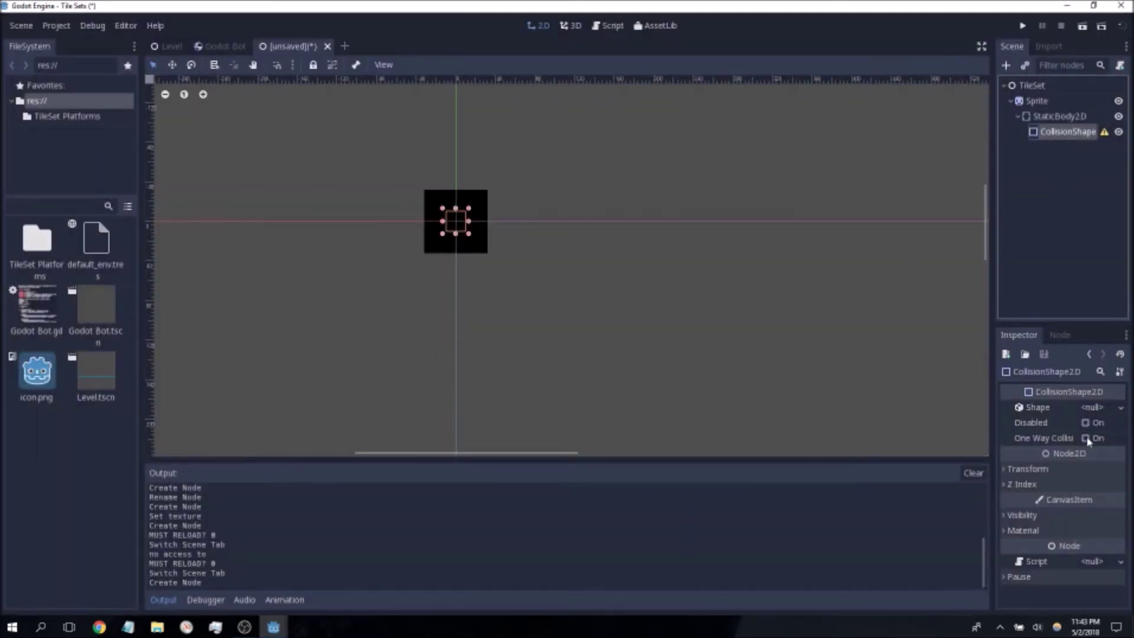
# Give the CollisionShape2D a new RectangleShape2D with extents of 32 in x and 32 in y.
pyautogui.click(1121, 407)
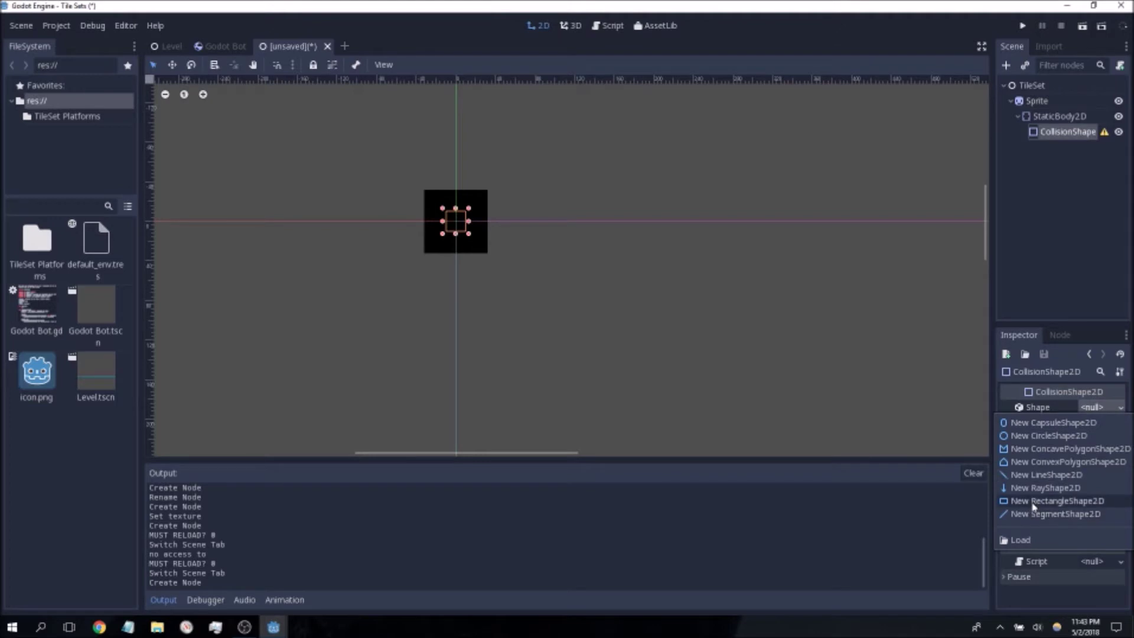
pyautogui.click(1043, 503)
pyautogui.click(1125, 408)
pyautogui.click(1034, 547)
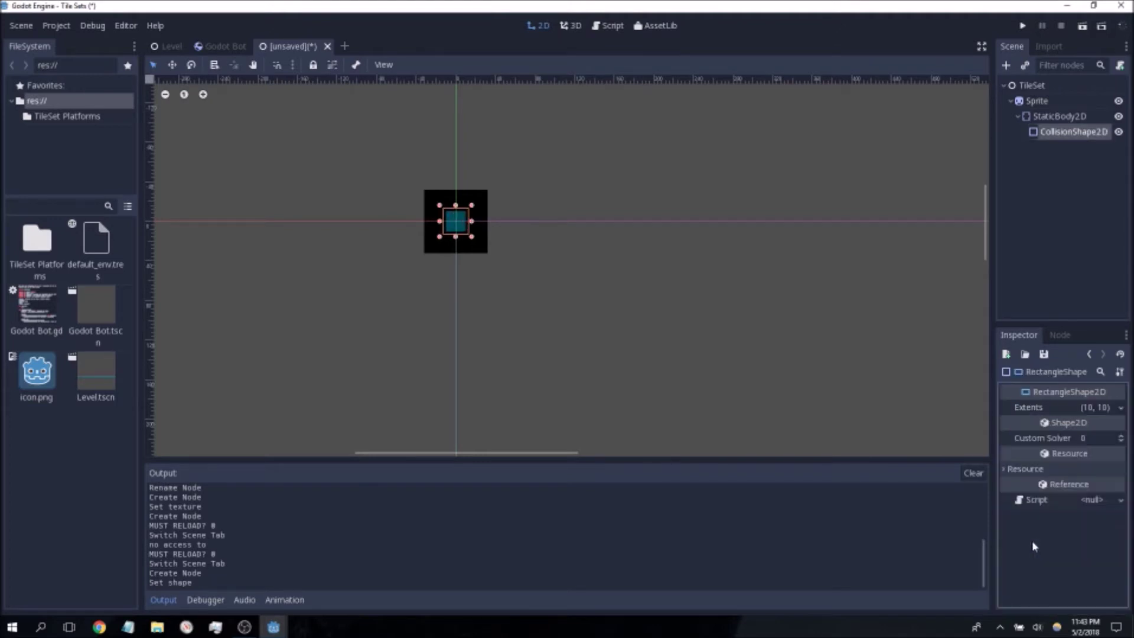
pyautogui.click(1092, 408)
pyautogui.write('32')
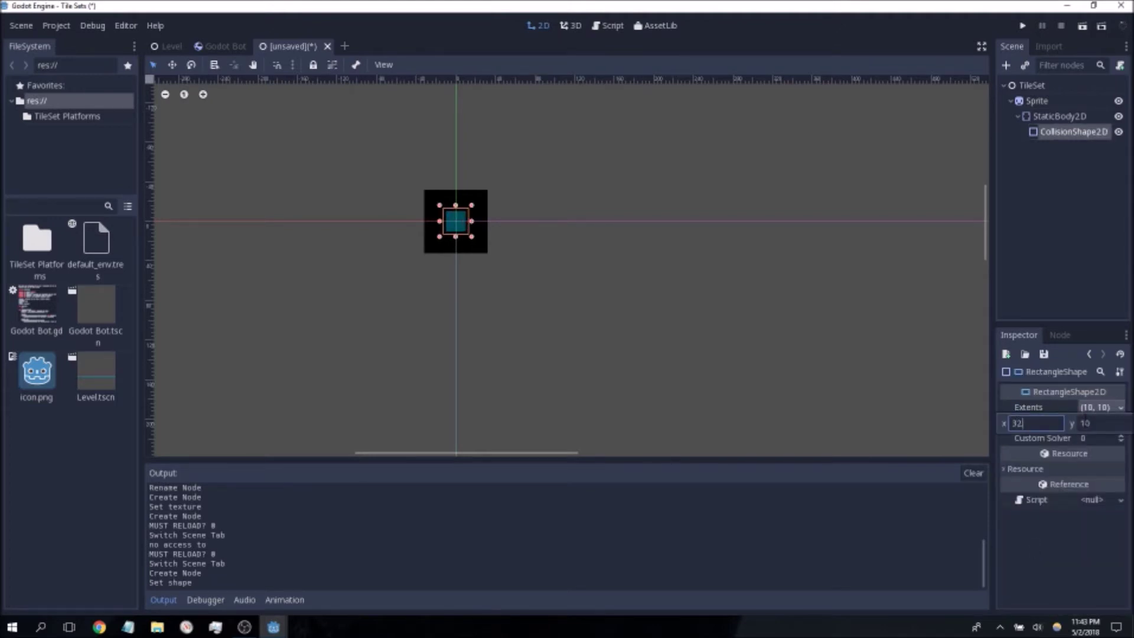
pyautogui.press('Tab')
pyautogui.write('32')
pyautogui.press('Return')
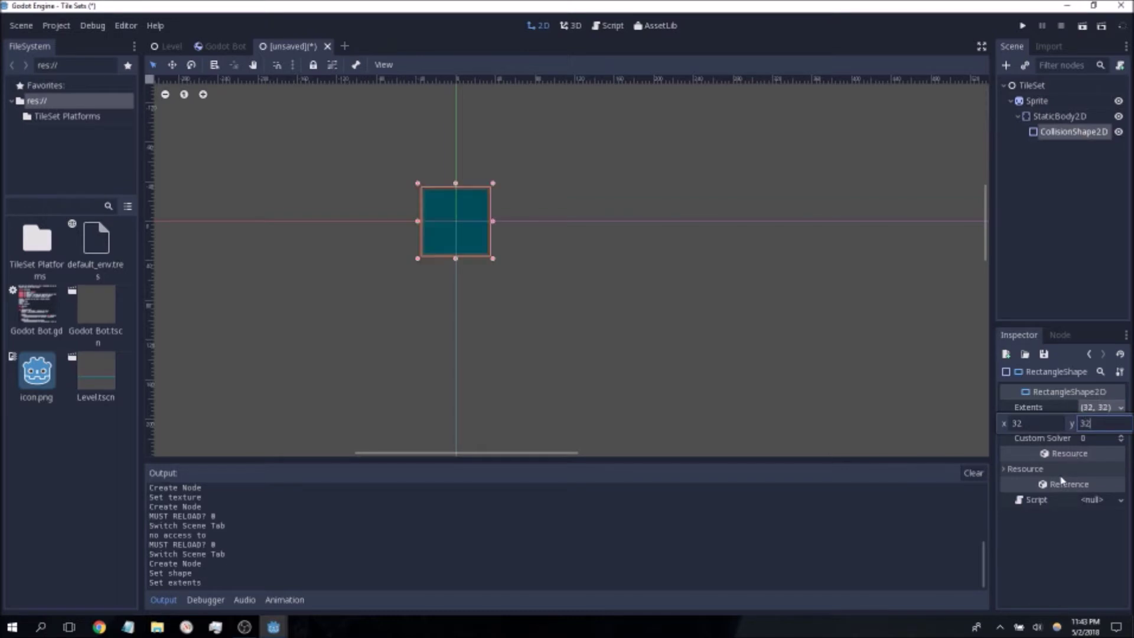
pyautogui.click(1084, 275)
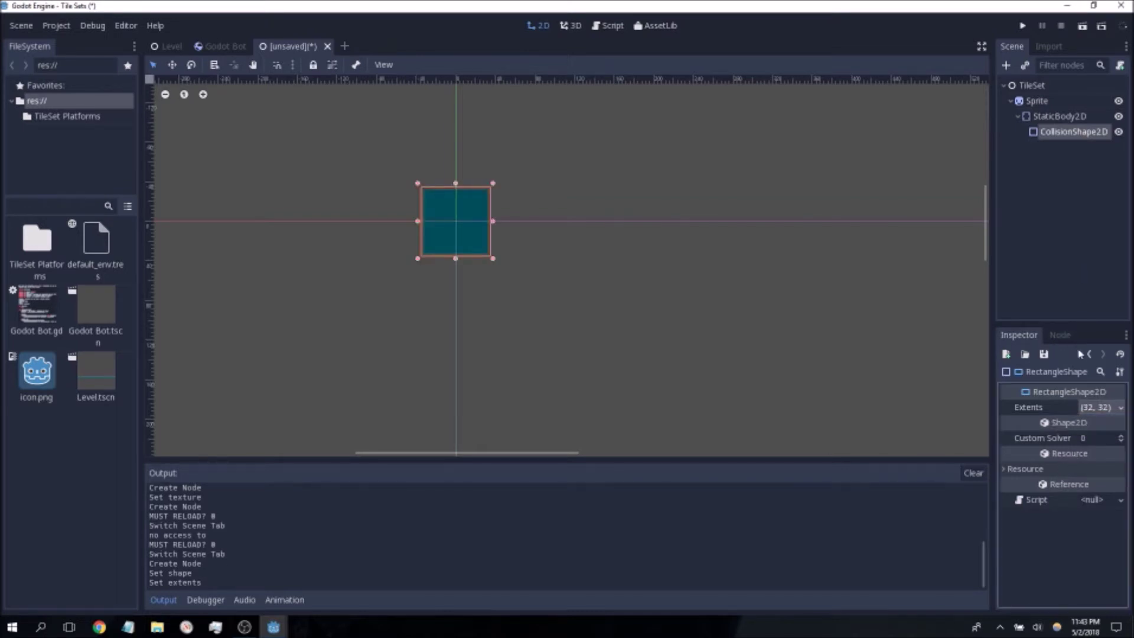
# Rename the black square's Sprite node as Platform.
pyautogui.click(1038, 102)
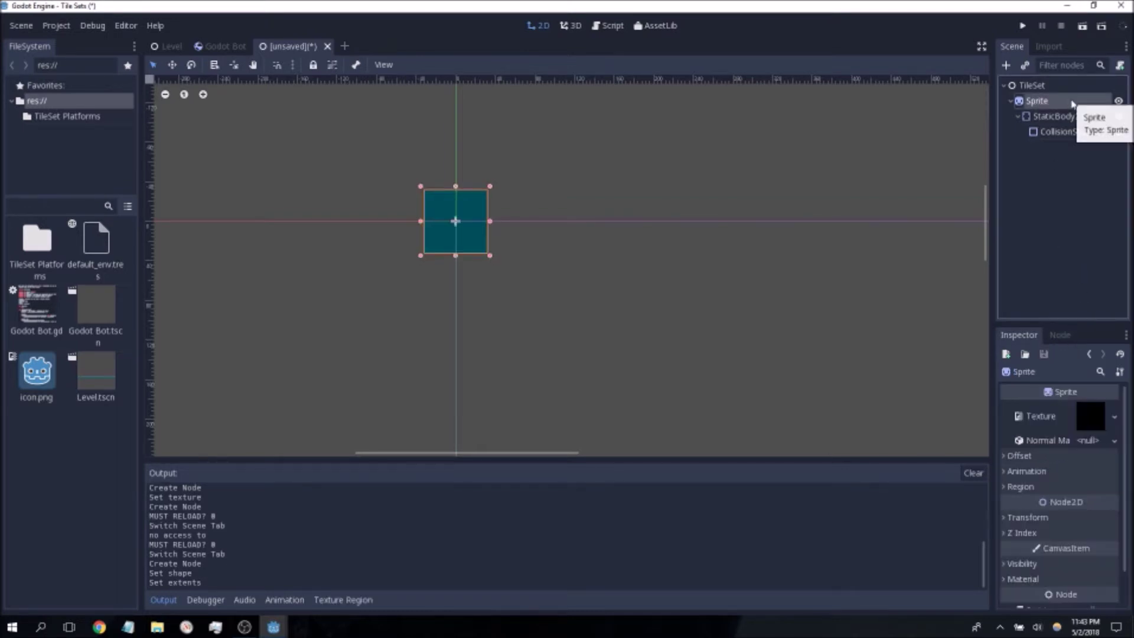
pyautogui.doubleClick(1073, 101)
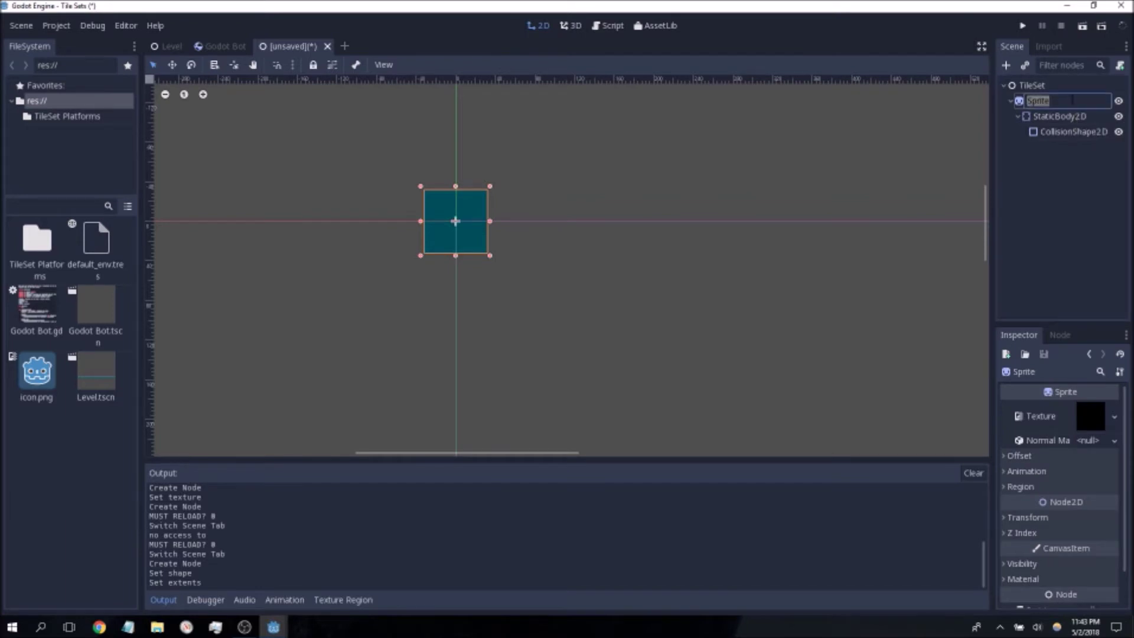
pyautogui.write('Platform')
pyautogui.press('Return')
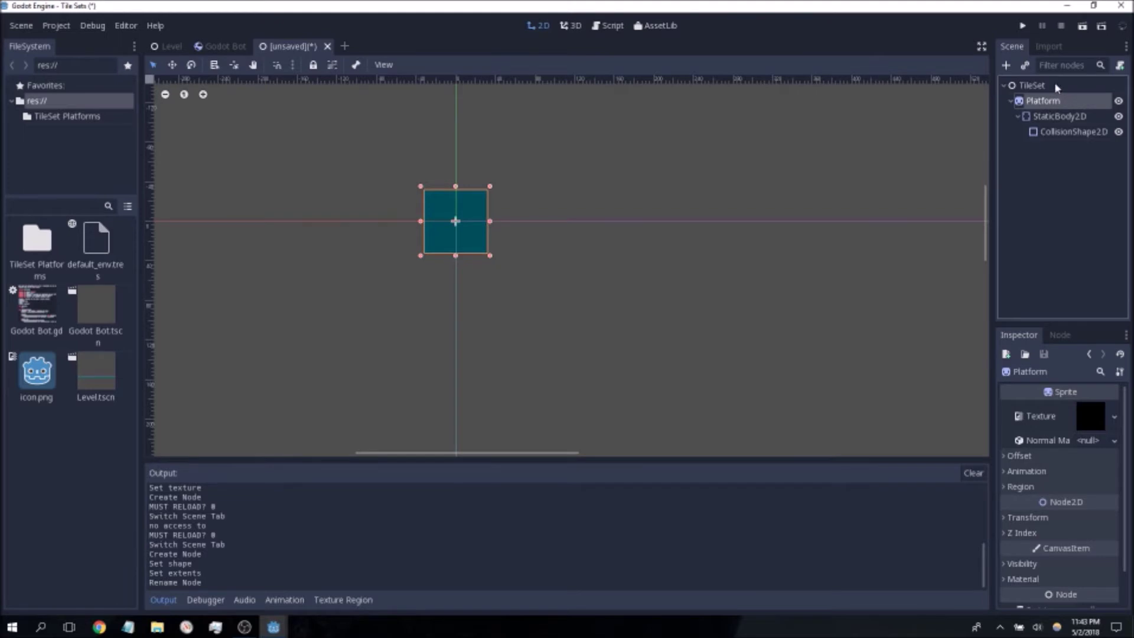
# Add a second Sprite node directly under the TileSet root, alongside Platform.
pyautogui.click(1056, 87)
pyautogui.click(1006, 64)
pyautogui.write('s')
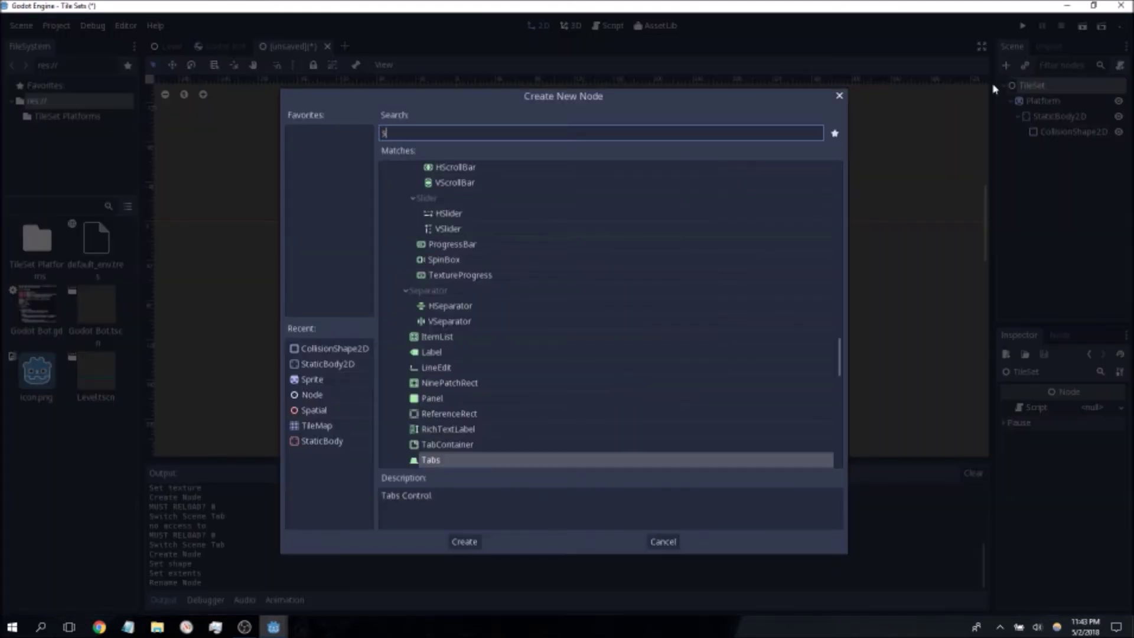
pyautogui.write('pri')
pyautogui.doubleClick(429, 264)
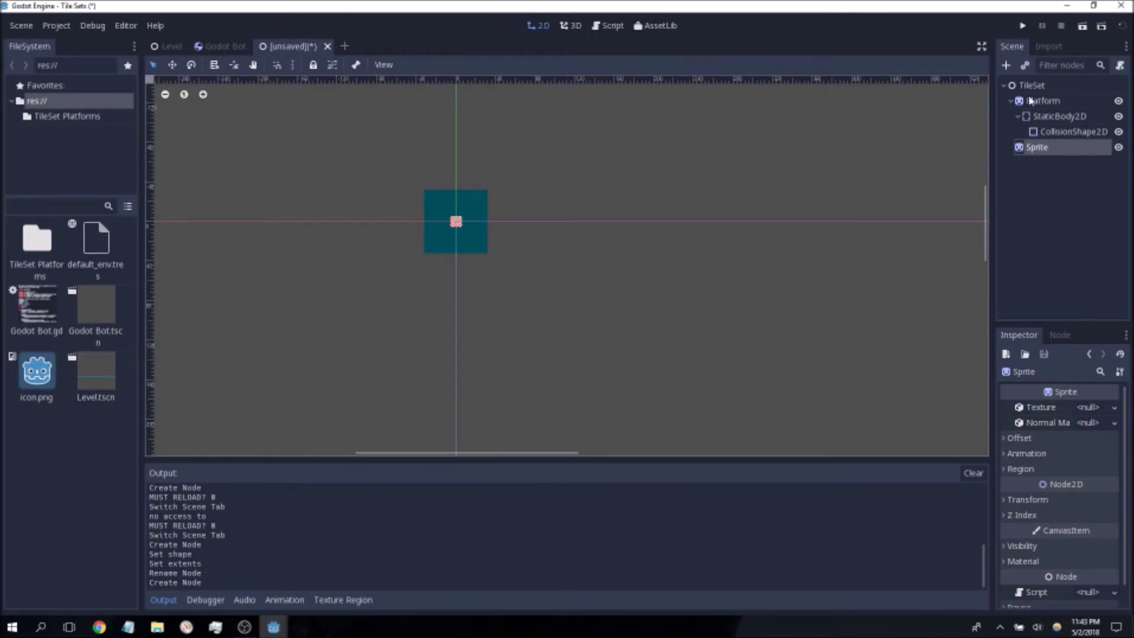
# Rename the new Sprite node as Painful.
pyautogui.click(1051, 151)
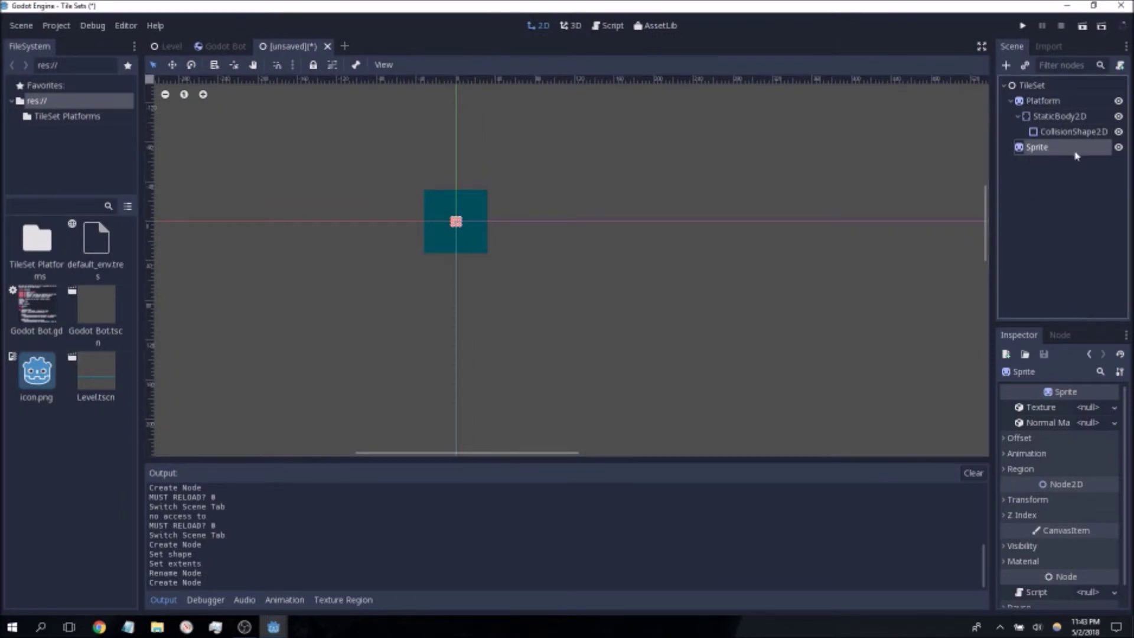
pyautogui.doubleClick(1076, 152)
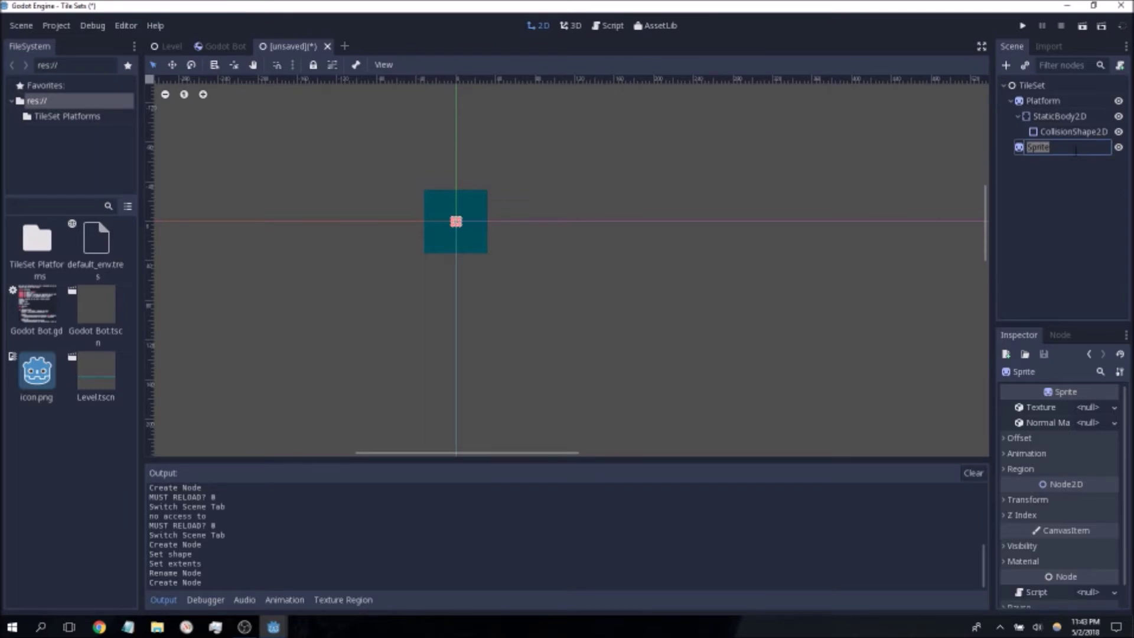
pyautogui.write('PAin')
pyautogui.press('Return')
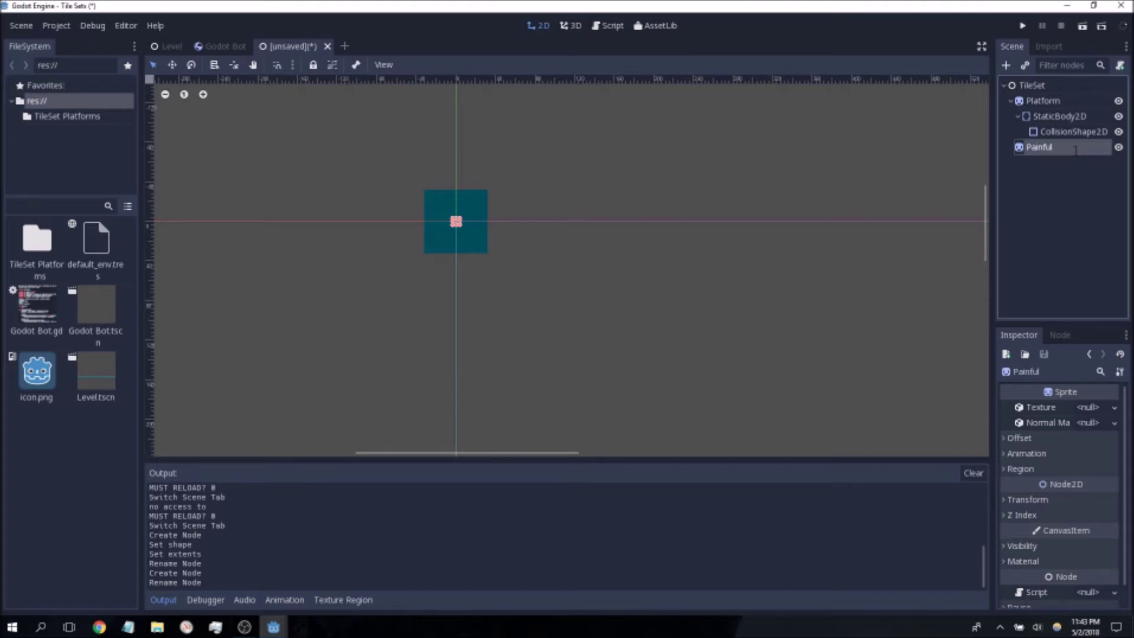
# Load the red Pain.png image from the TileSet Platforms folder as the Painful sprite's texture.
pyautogui.click(1116, 408)
pyautogui.click(1057, 540)
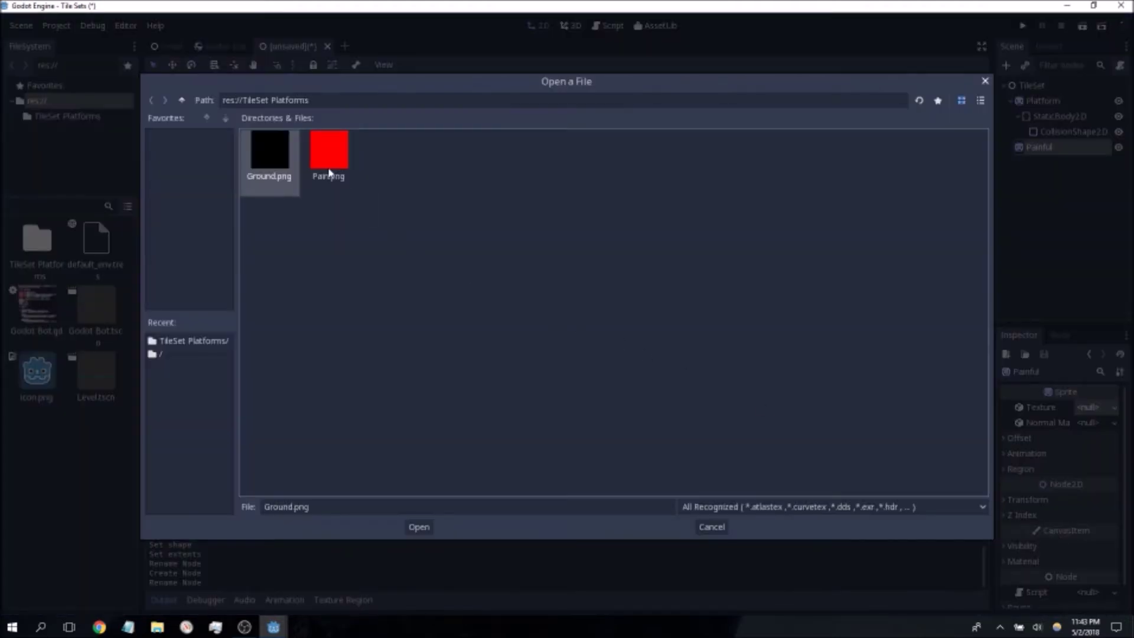
pyautogui.doubleClick(329, 159)
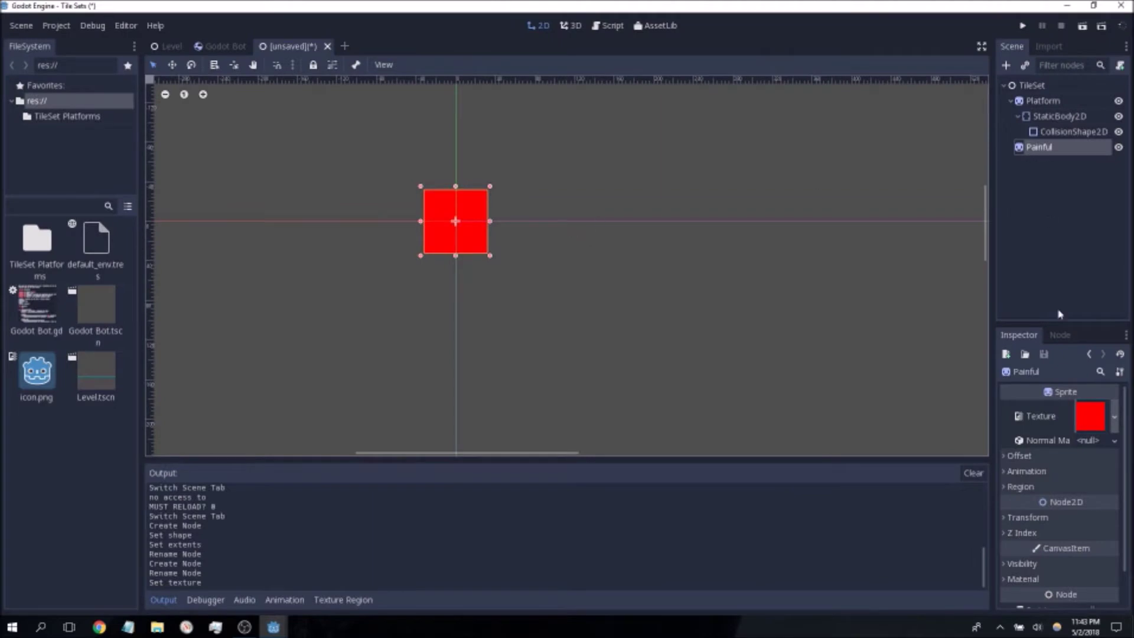
# Set the Painful sprite's x position to 64 in its transform.
pyautogui.click(1033, 518)
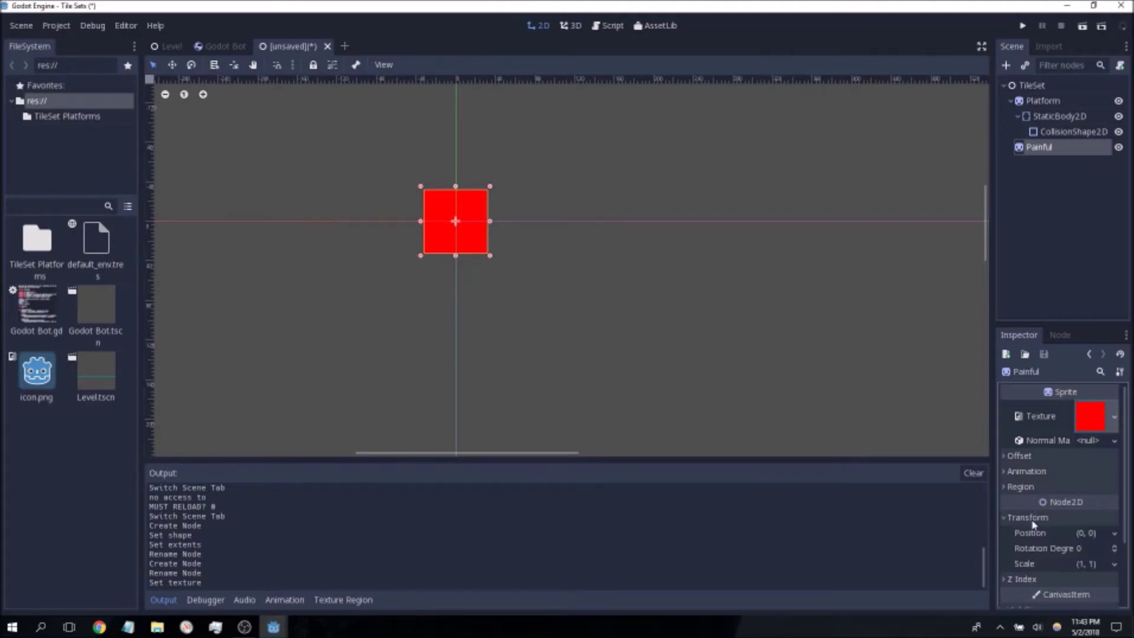
pyautogui.click(1091, 533)
pyautogui.write('64')
pyautogui.press('Return')
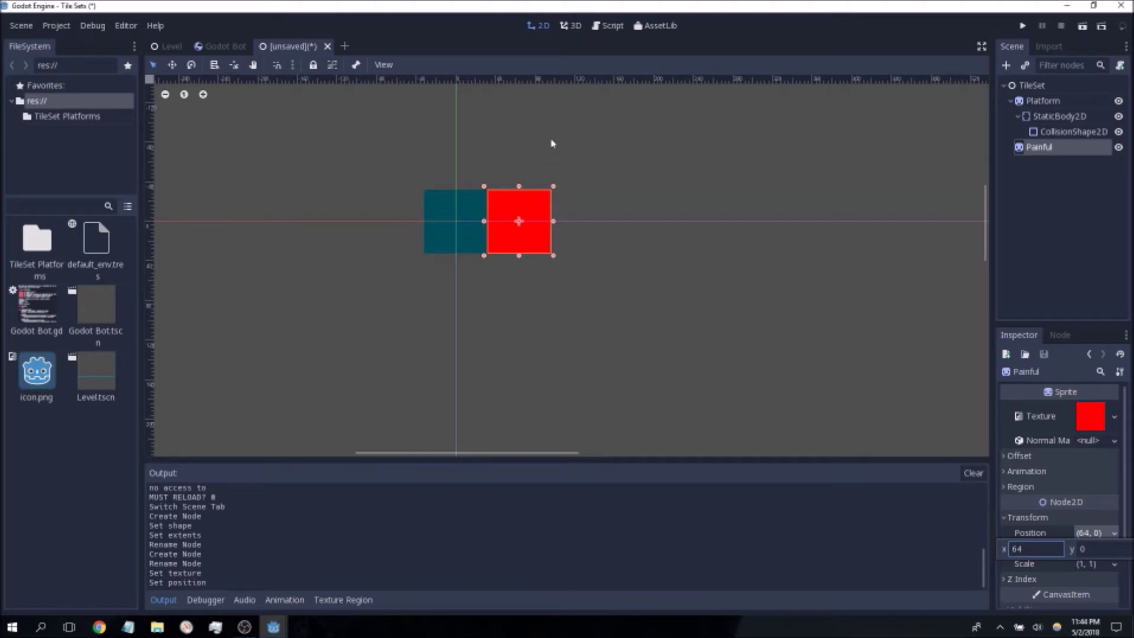
# Add a StaticBody2D node as a child of the Painful sprite.
pyautogui.scroll(1, 629, 207)
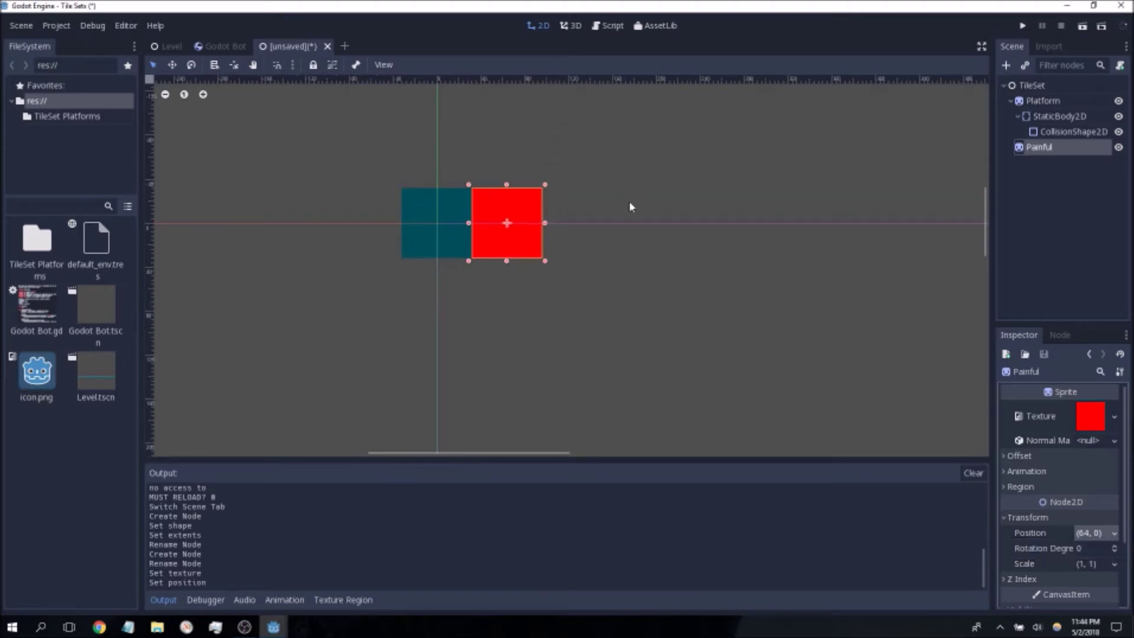
pyautogui.moveTo(630, 205); pyautogui.dragTo(663, 221, button='middle')
pyautogui.scroll(3, 595, 223)
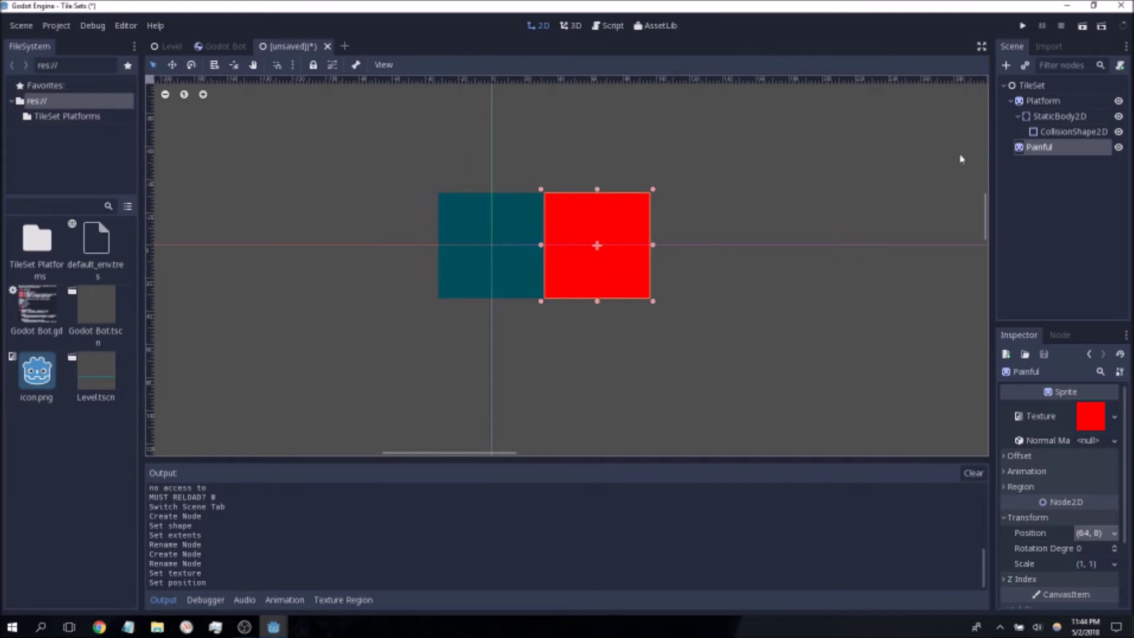
pyautogui.rightClick(1034, 148)
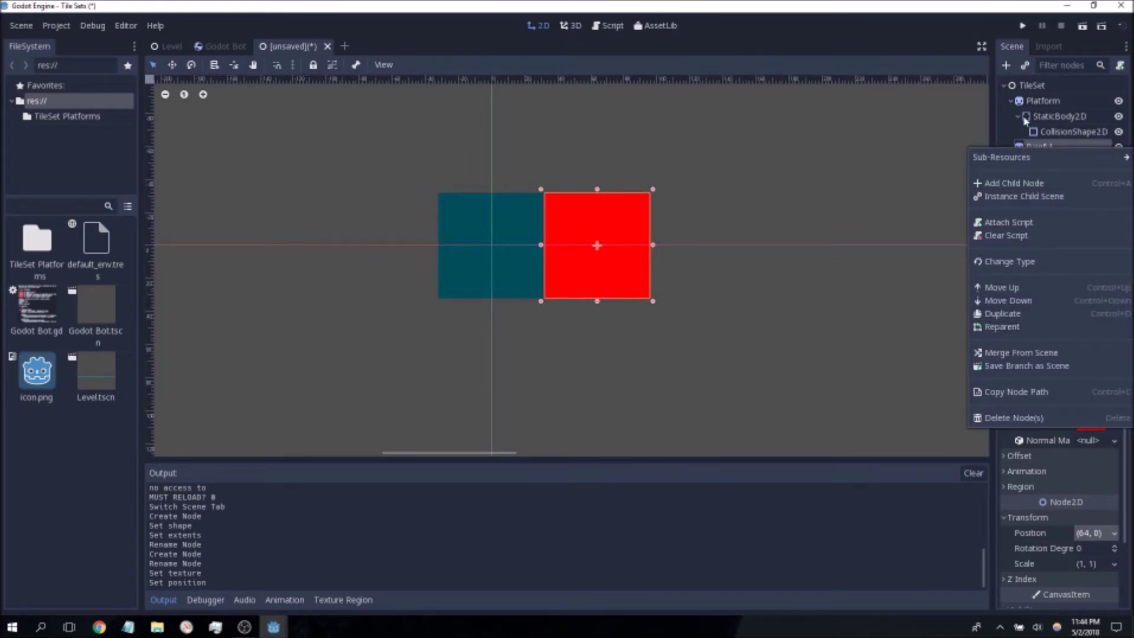
pyautogui.click(1007, 66)
pyautogui.write('stat')
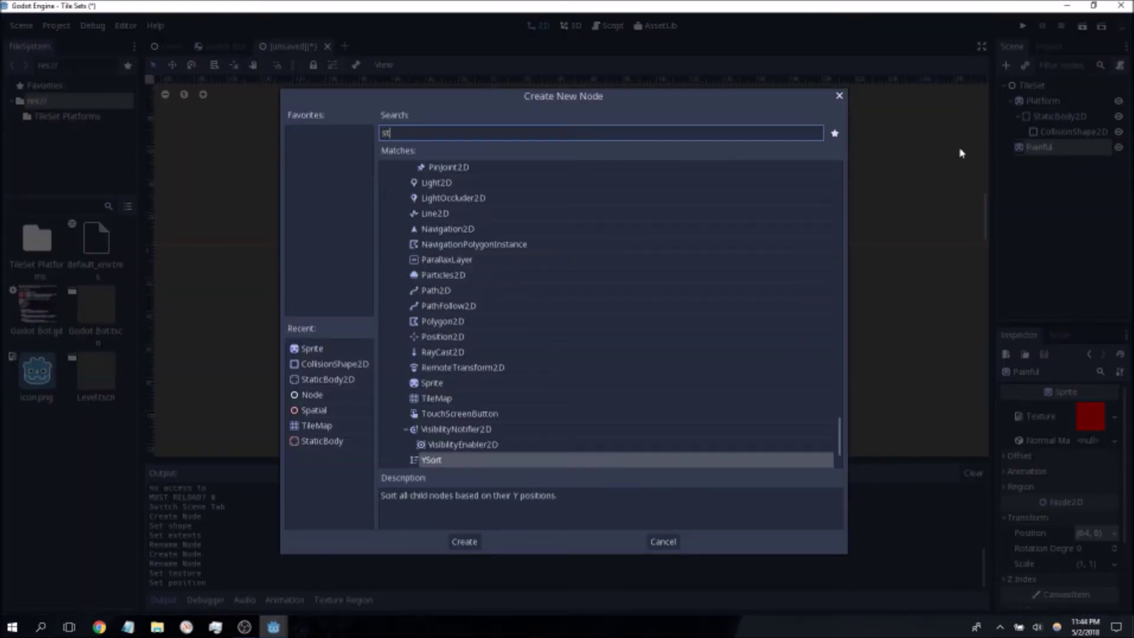
pyautogui.doubleClick(461, 309)
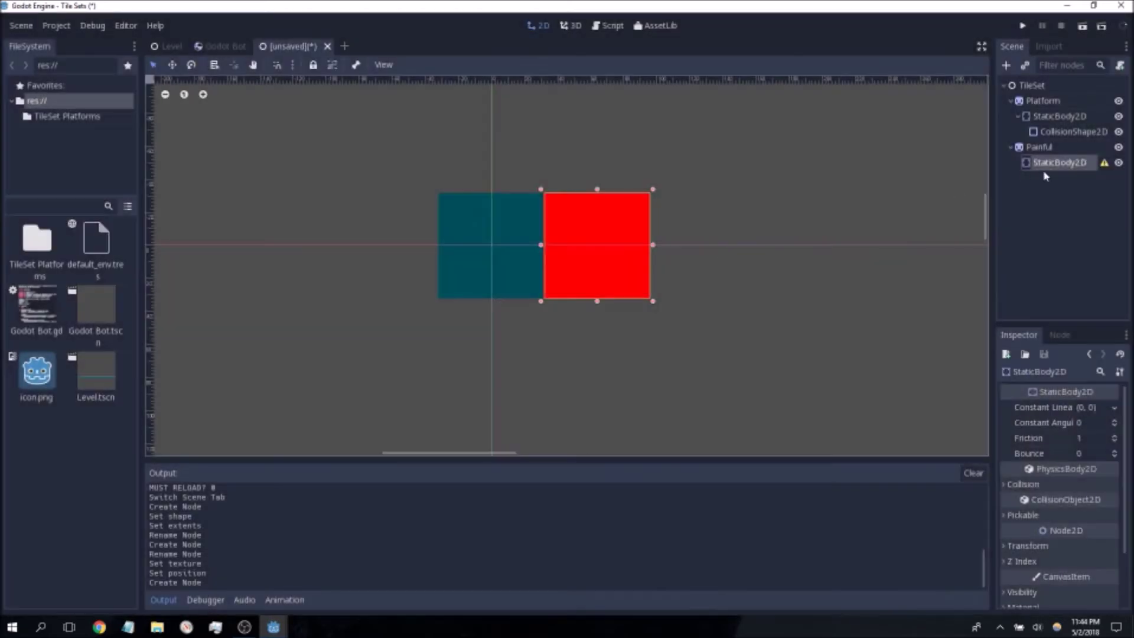
# Add a CollisionShape2D node as a child of the Painful sprite's StaticBody2D.
pyautogui.click(1072, 168)
pyautogui.click(1012, 61)
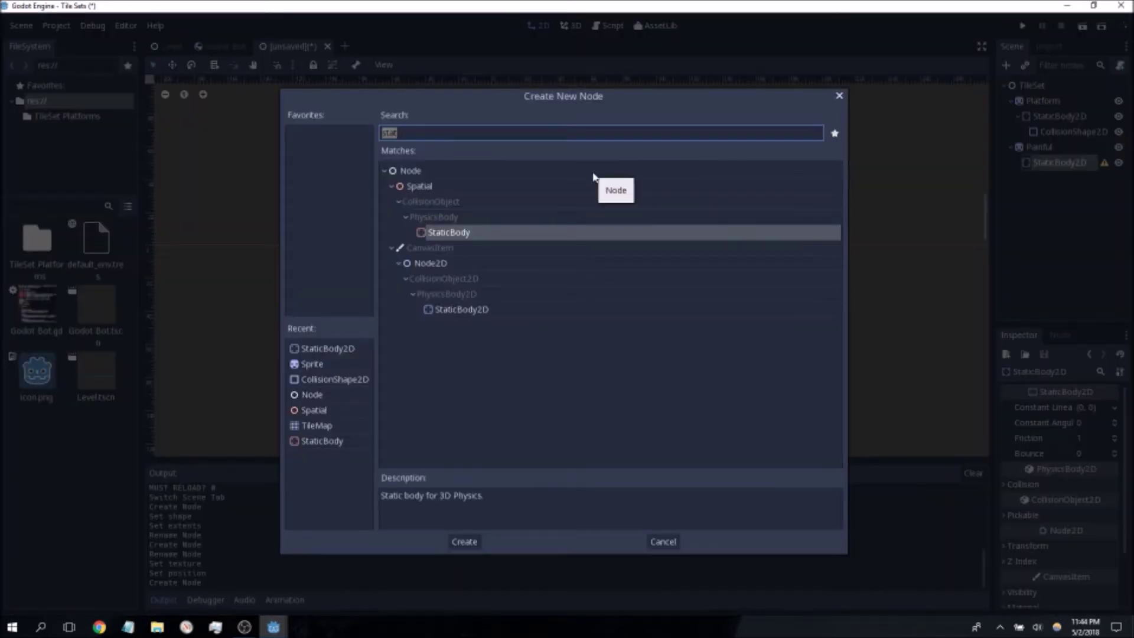
pyautogui.write('coll')
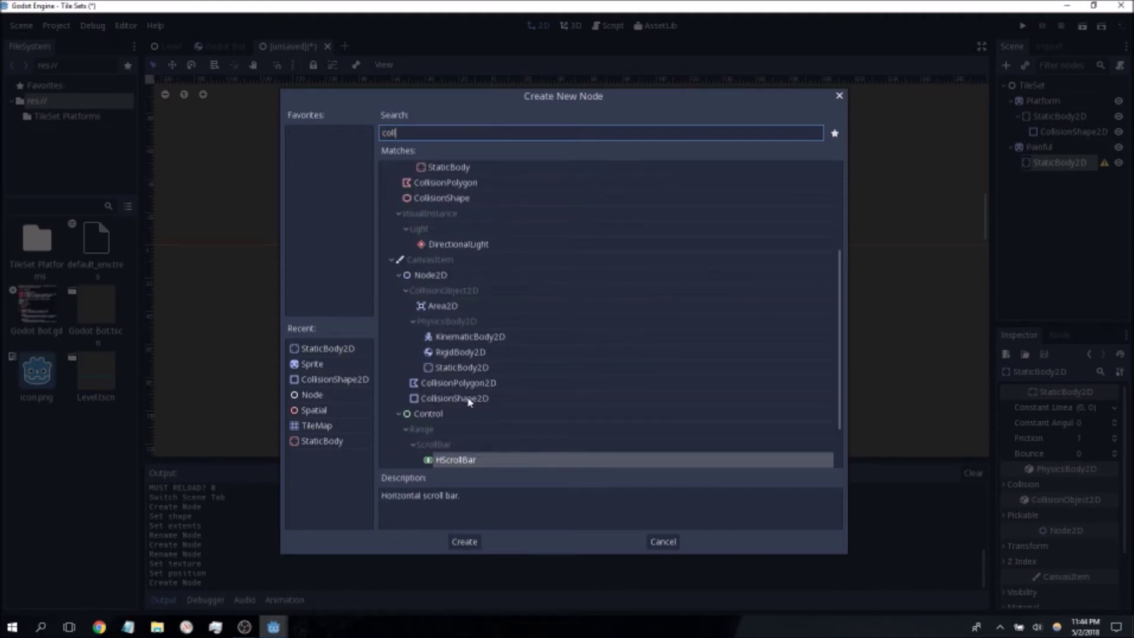
pyautogui.doubleClick(468, 399)
pyautogui.click(1093, 408)
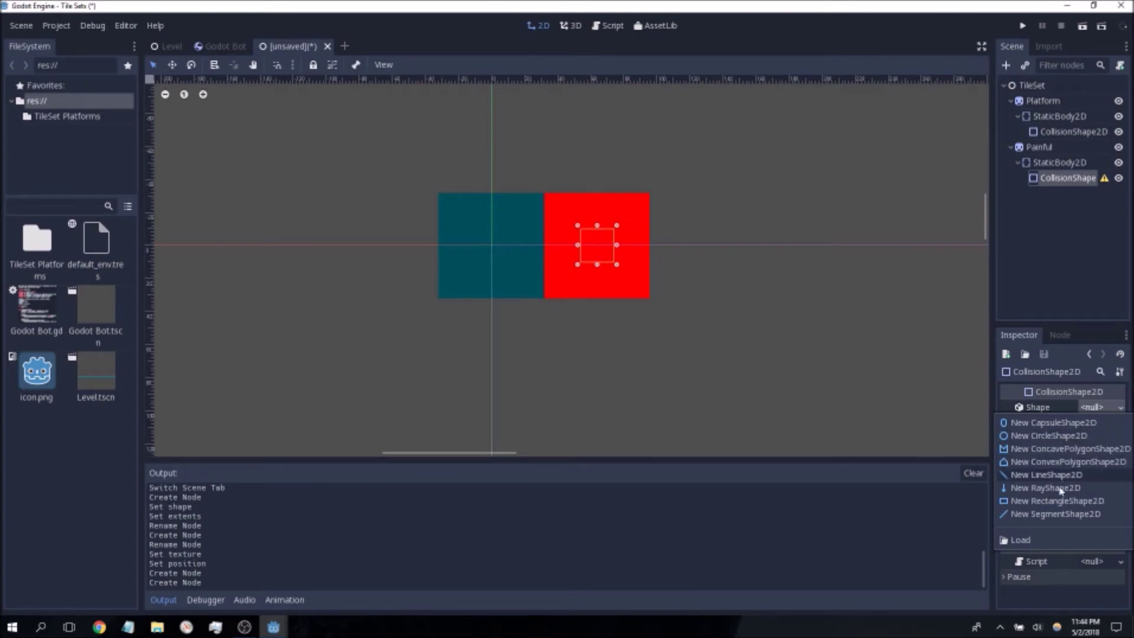
pyautogui.click(1057, 541)
pyautogui.click(712, 527)
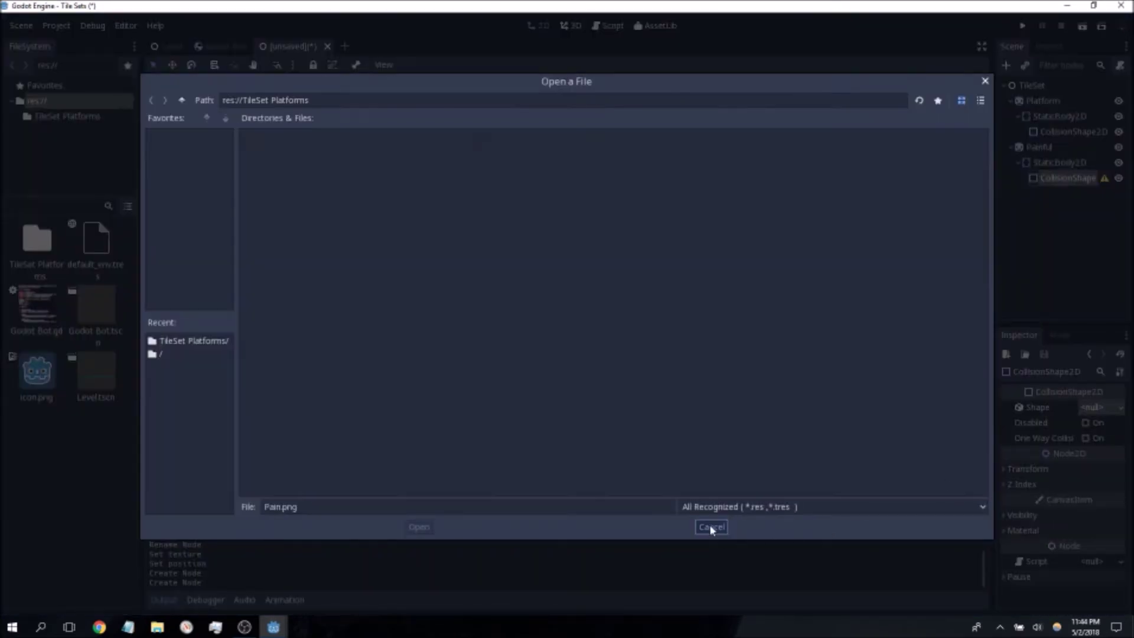
# Give the Painful tile's CollisionShape2D a new RectangleShape2D and set its extents to x 32, y 16.
pyautogui.click(1122, 408)
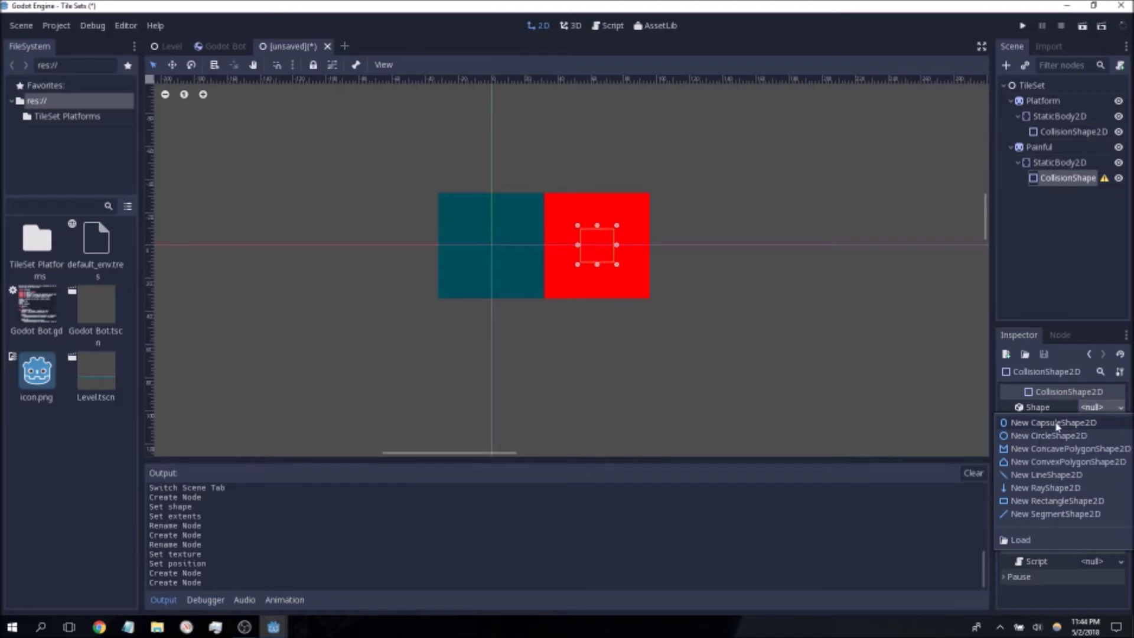
pyautogui.click(1040, 501)
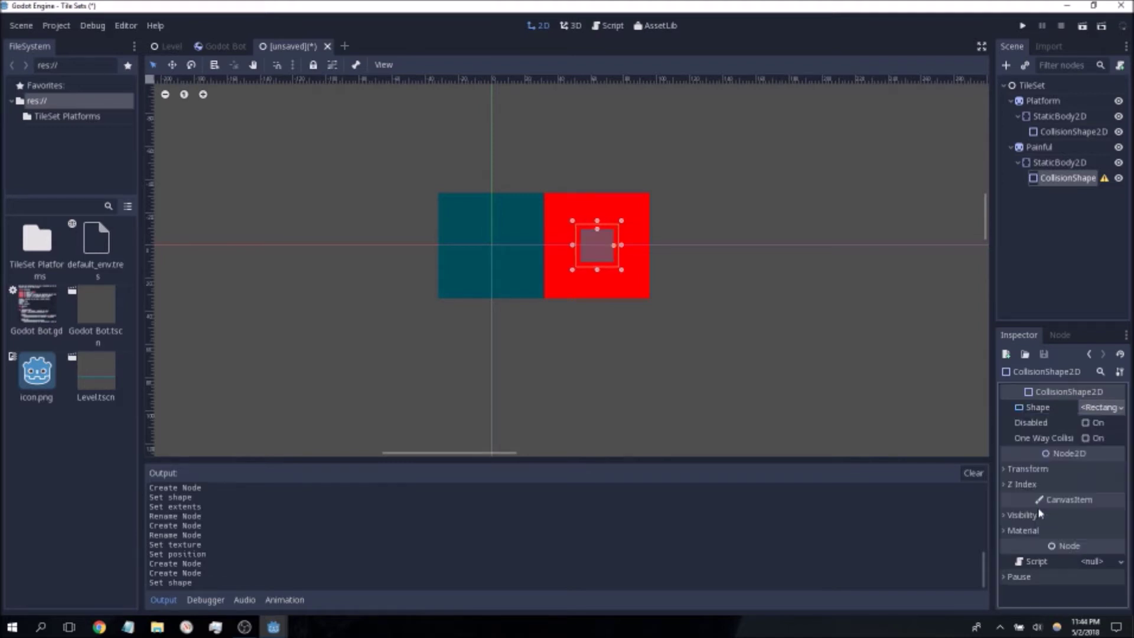
pyautogui.click(1113, 416)
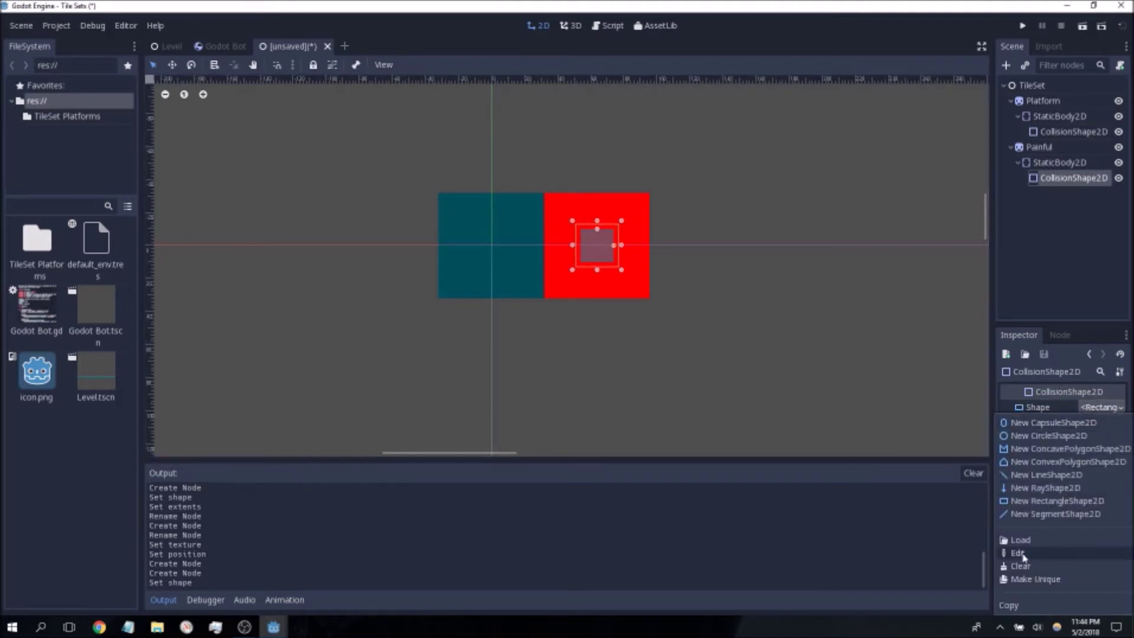
pyautogui.click(1024, 560)
pyautogui.click(1102, 409)
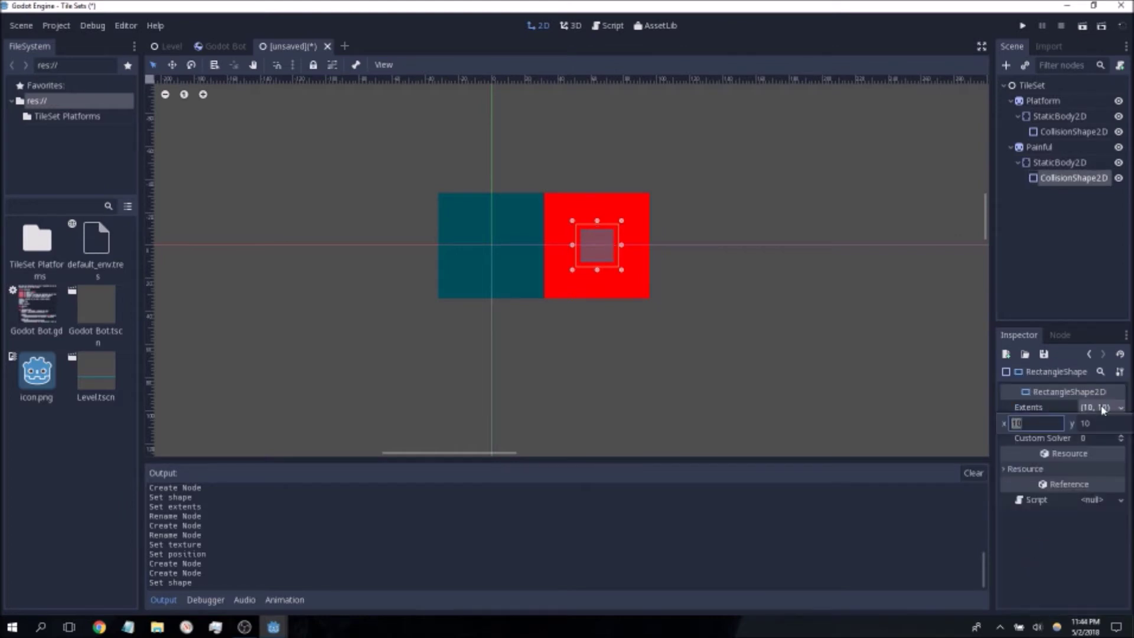
pyautogui.write('32')
pyautogui.press('Tab')
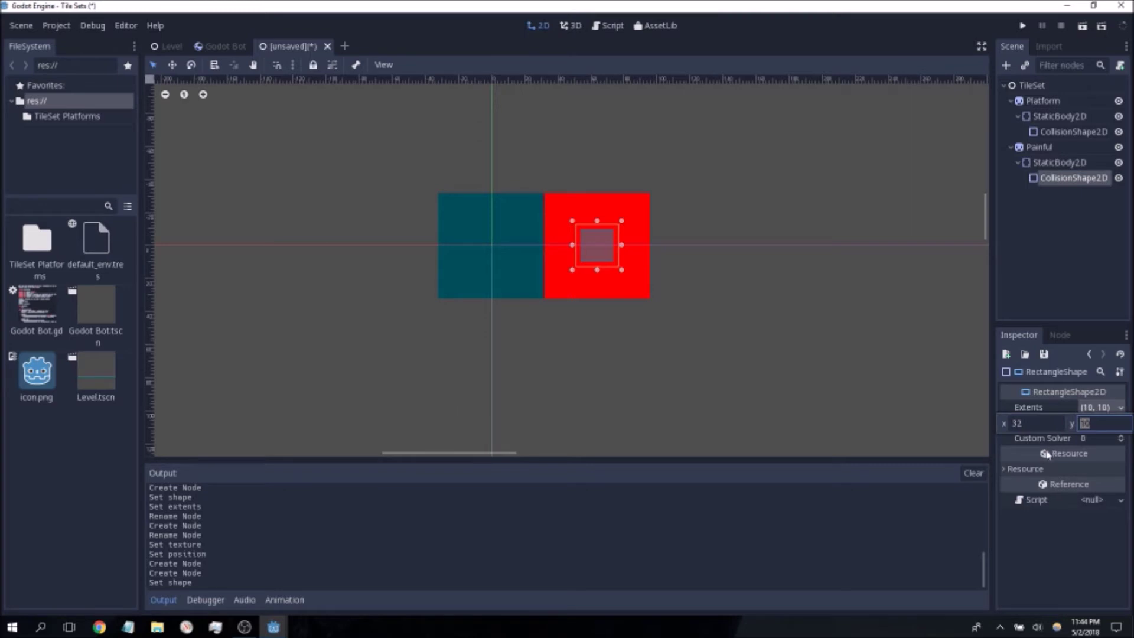
pyautogui.write('16')
pyautogui.press('Return')
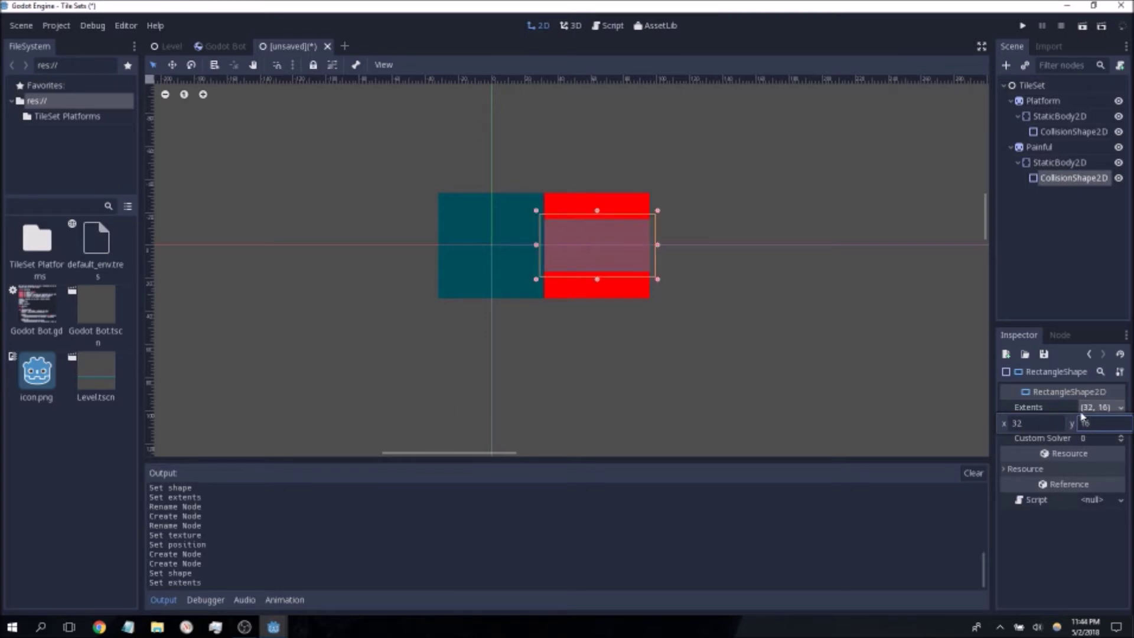
# Set the y position of the Painful tile's CollisionShape2D to 16 in its transform.
pyautogui.click(1088, 355)
pyautogui.click(1028, 469)
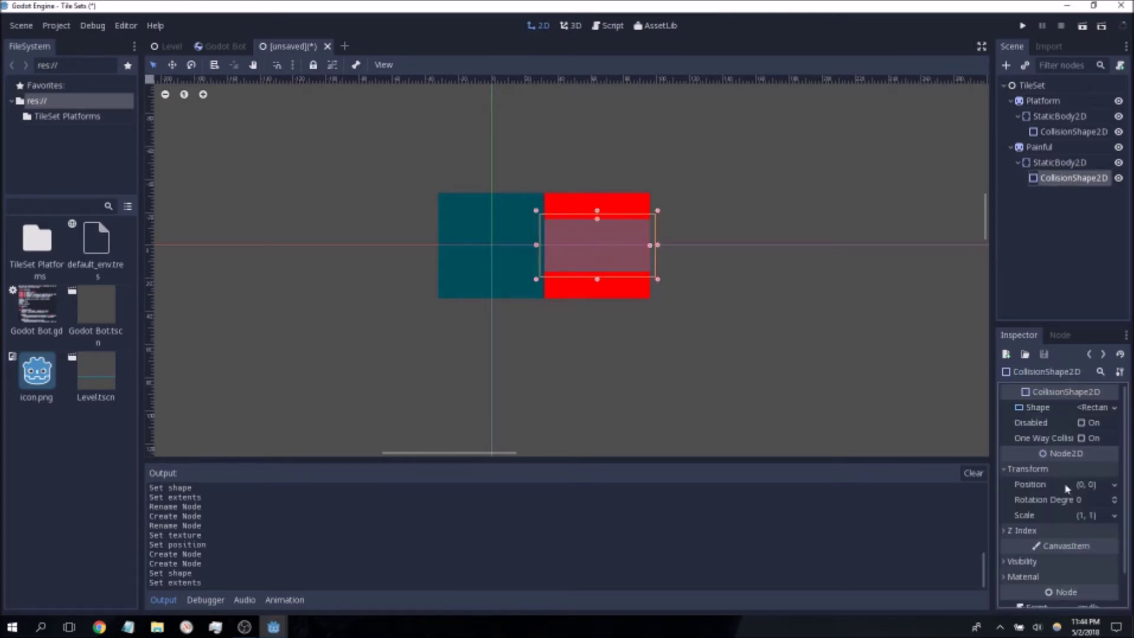
pyautogui.click(1094, 484)
pyautogui.click(1084, 500)
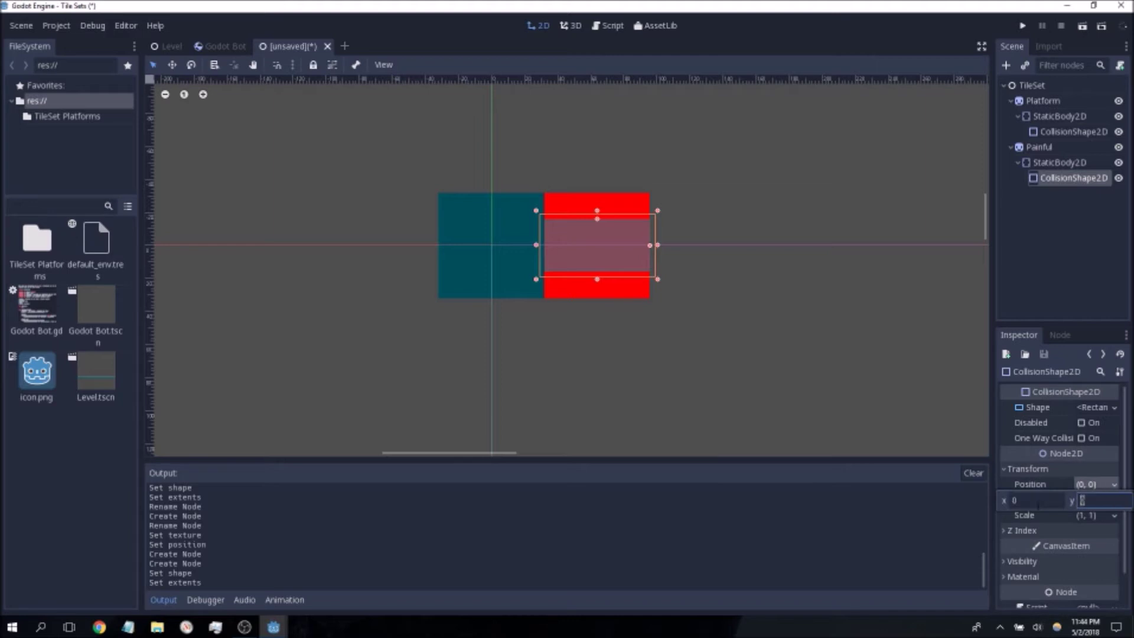
pyautogui.write('16')
pyautogui.press('Return')
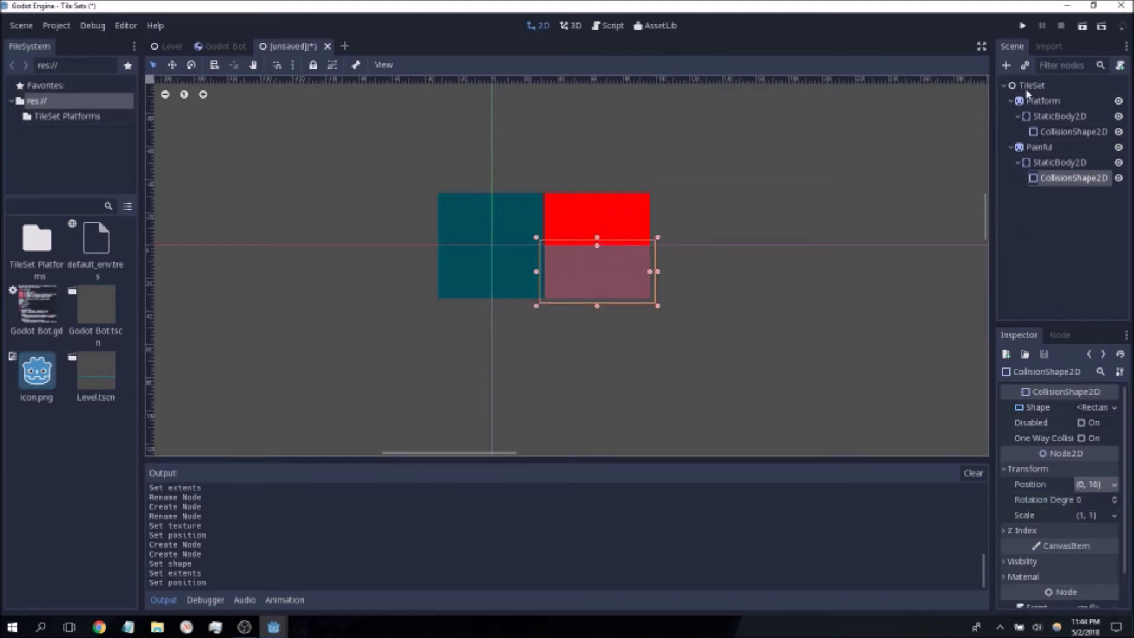
# Save the scene as TileSet.tscn in the project's root folder.
pyautogui.hotkey('ctrl', 's')
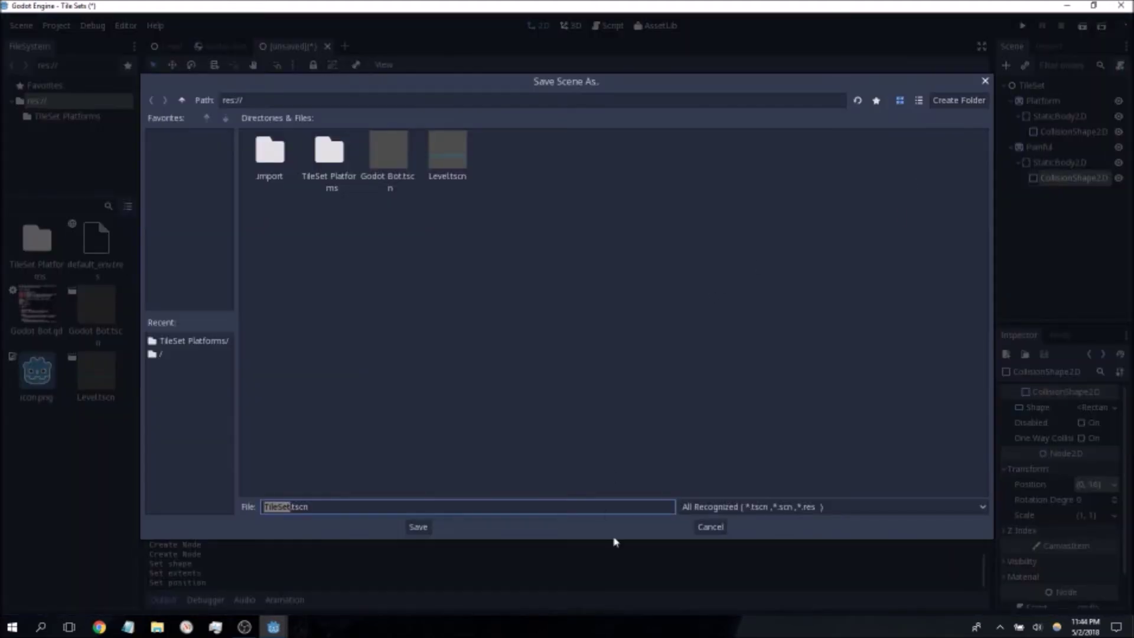
pyautogui.click(420, 527)
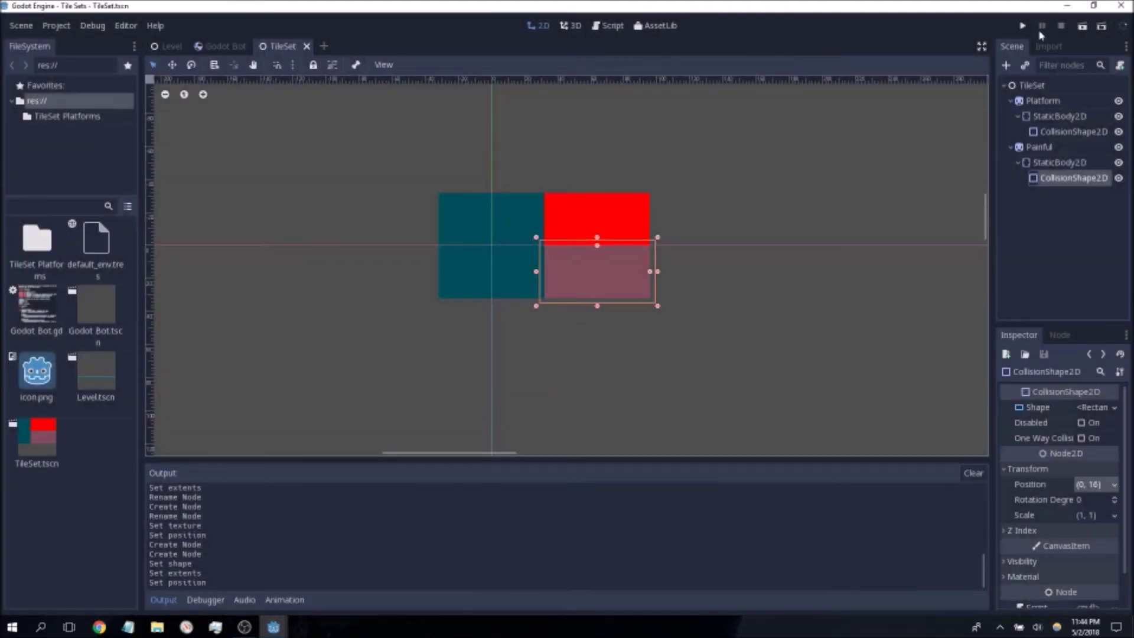
pyautogui.scroll(4, 611, 187)
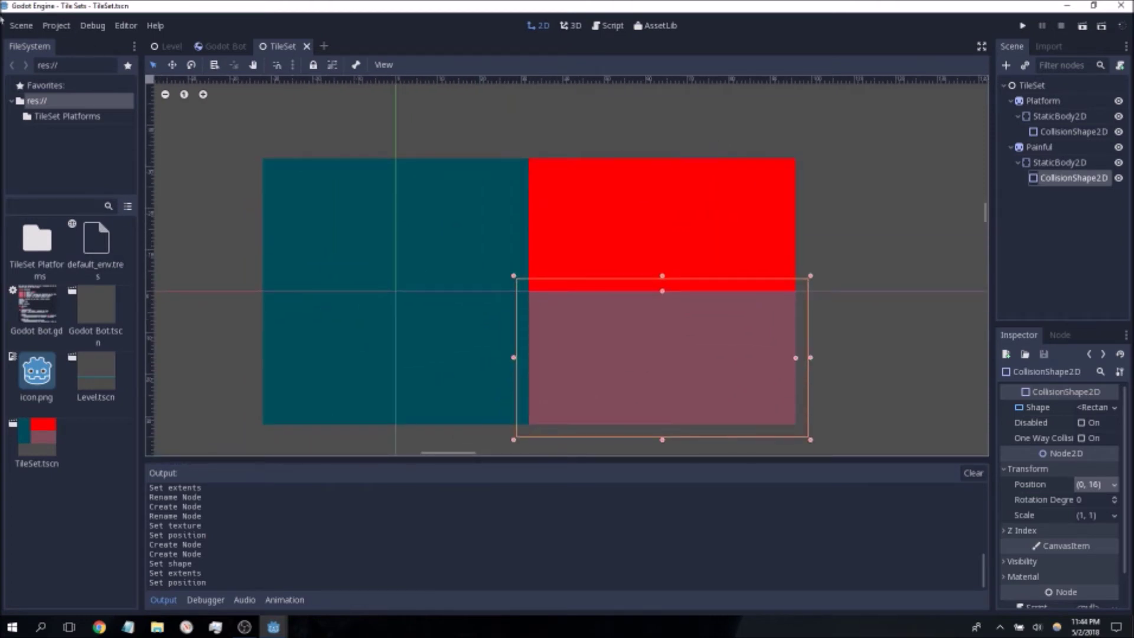
# Convert the scene to a tile set, export it as Tiles.tres in the project's root folder, and select the exported file.
pyautogui.click(21, 25)
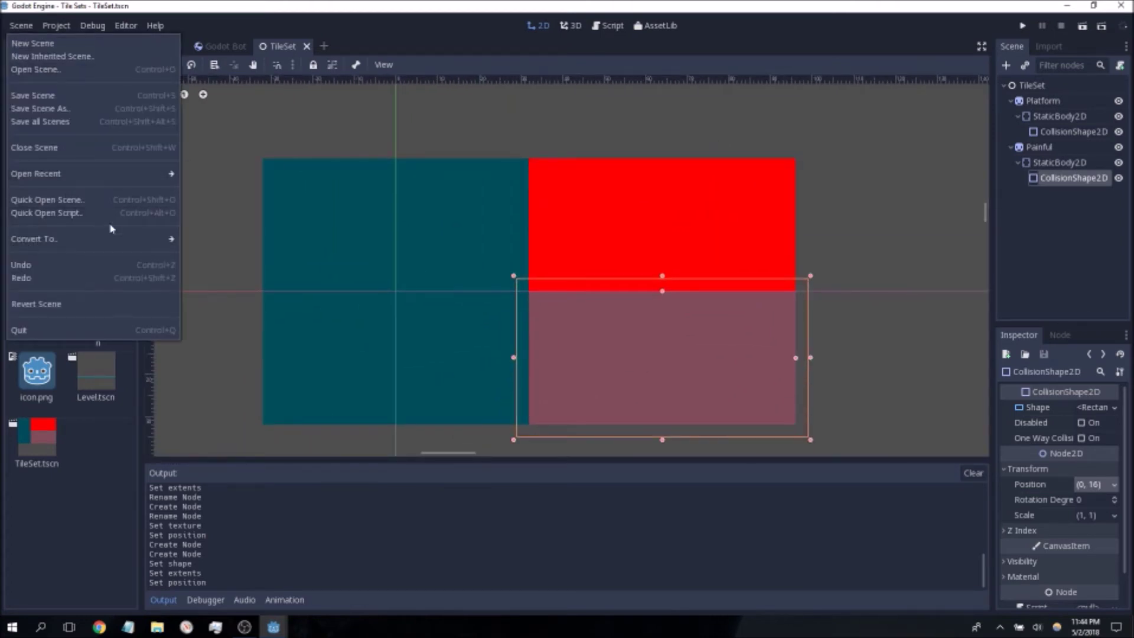
pyautogui.moveTo(166, 237)
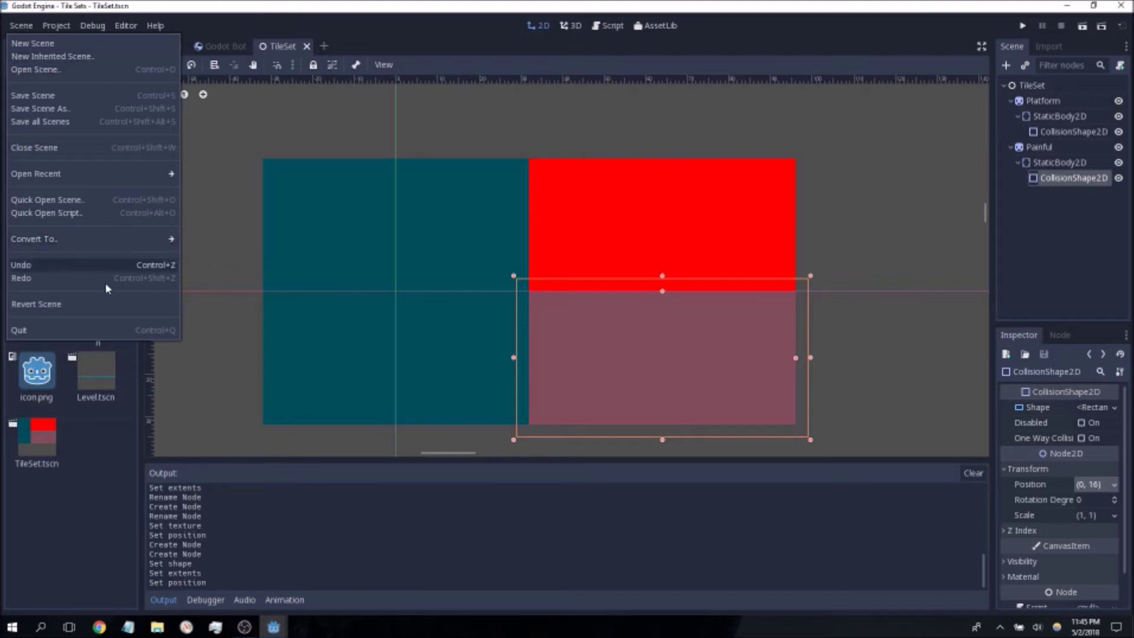
pyautogui.moveTo(120, 240)
pyautogui.click(193, 255)
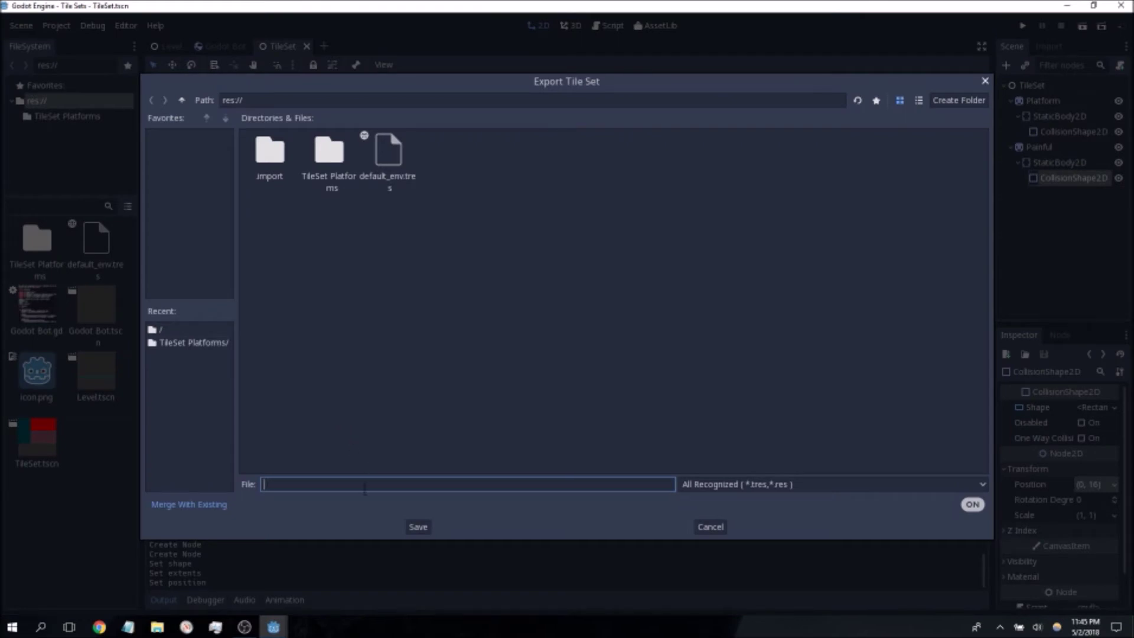
pyautogui.write('Tiles.tres')
pyautogui.click(417, 527)
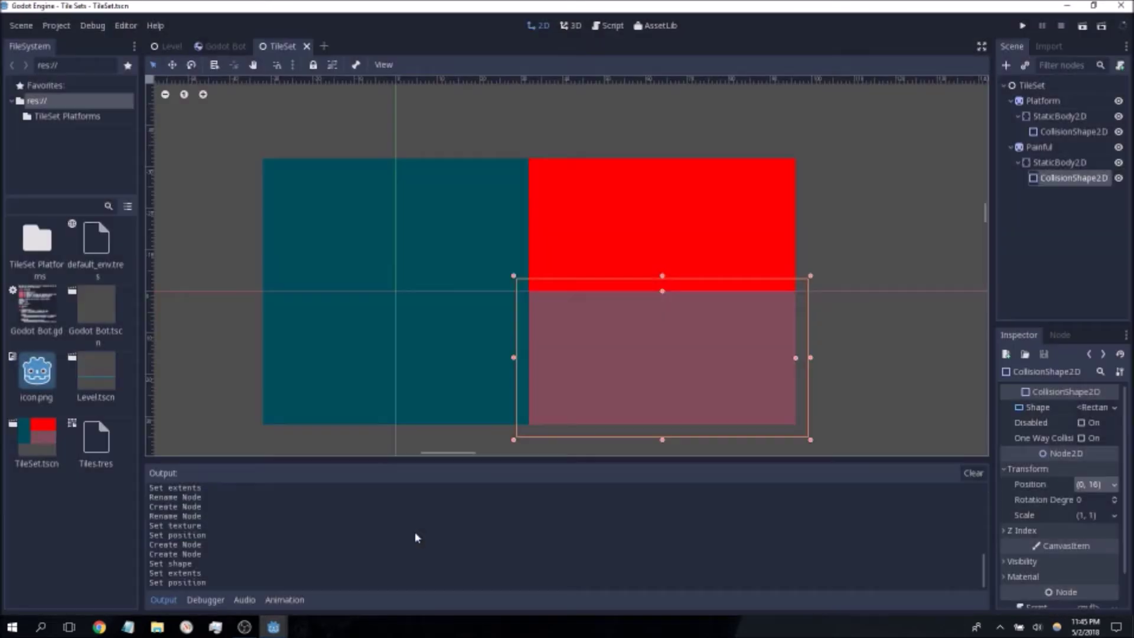
pyautogui.click(96, 446)
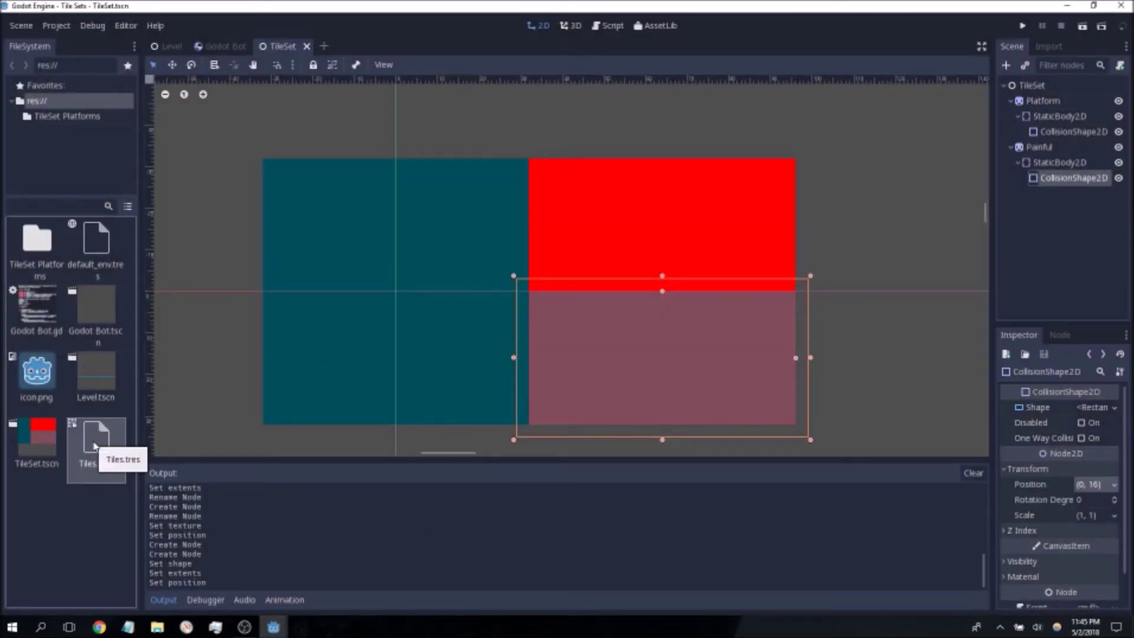
# Switch to the Level scene and delete its Platform node together with the collision shape.
pyautogui.click(168, 46)
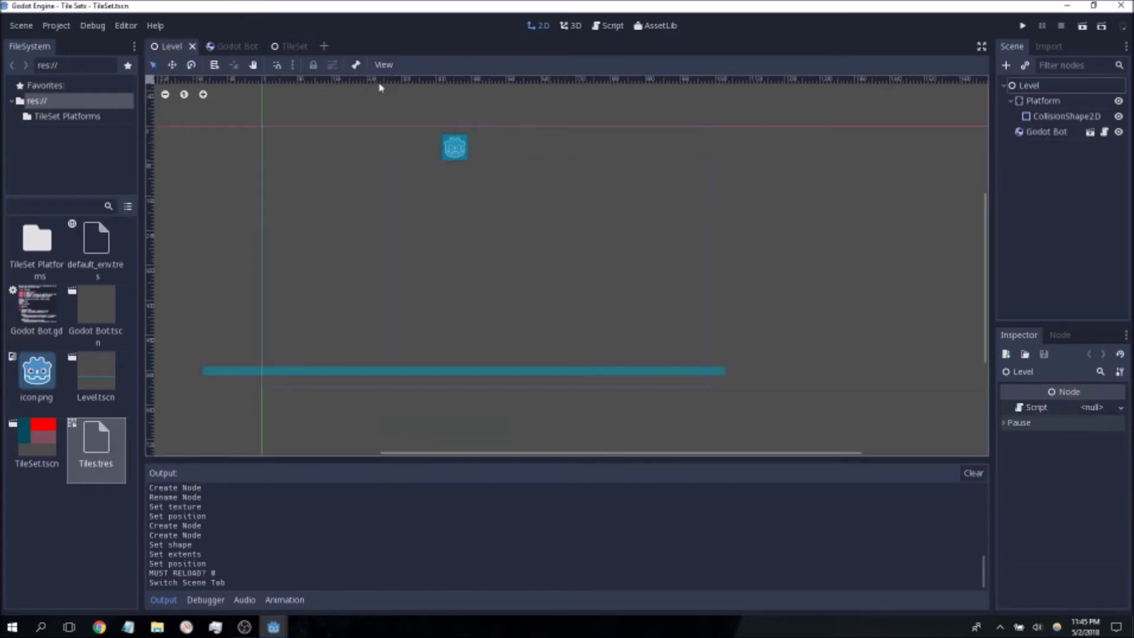
pyautogui.click(1042, 100)
pyautogui.rightClick(1043, 100)
pyautogui.click(1014, 345)
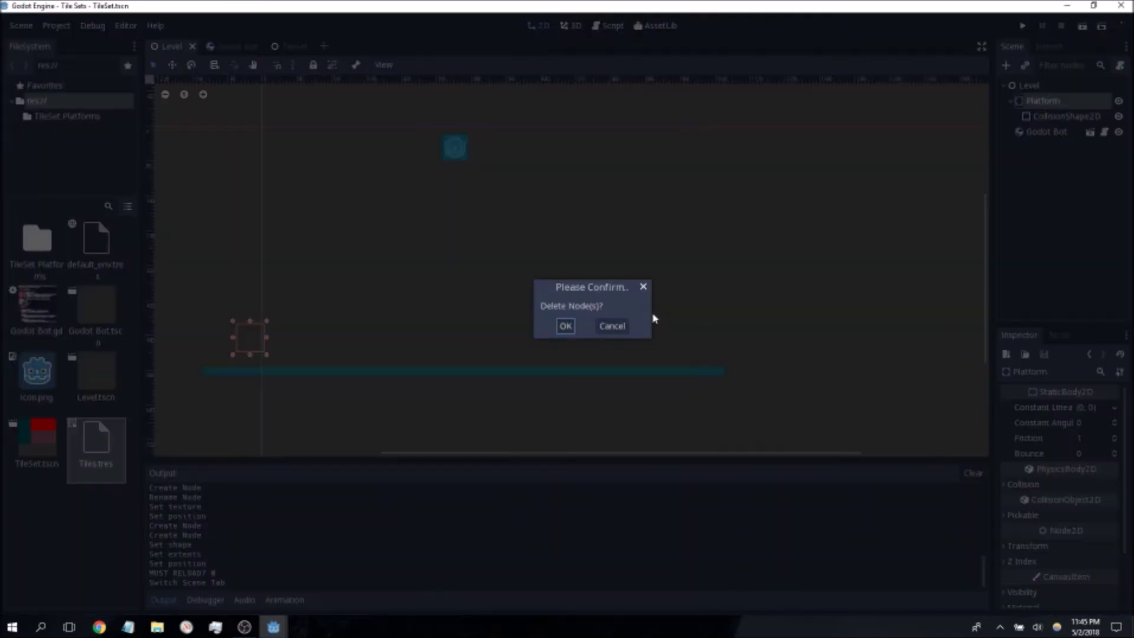
pyautogui.click(571, 330)
# Add a TileMap node as a child of the Level root node.
pyautogui.click(1025, 87)
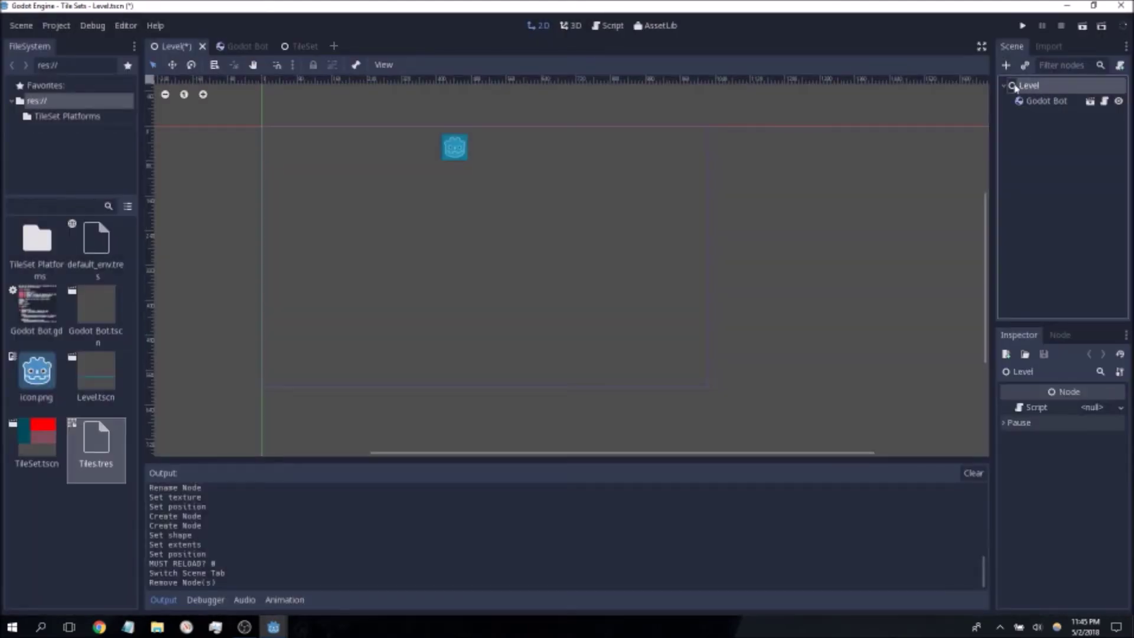
pyautogui.click(1008, 65)
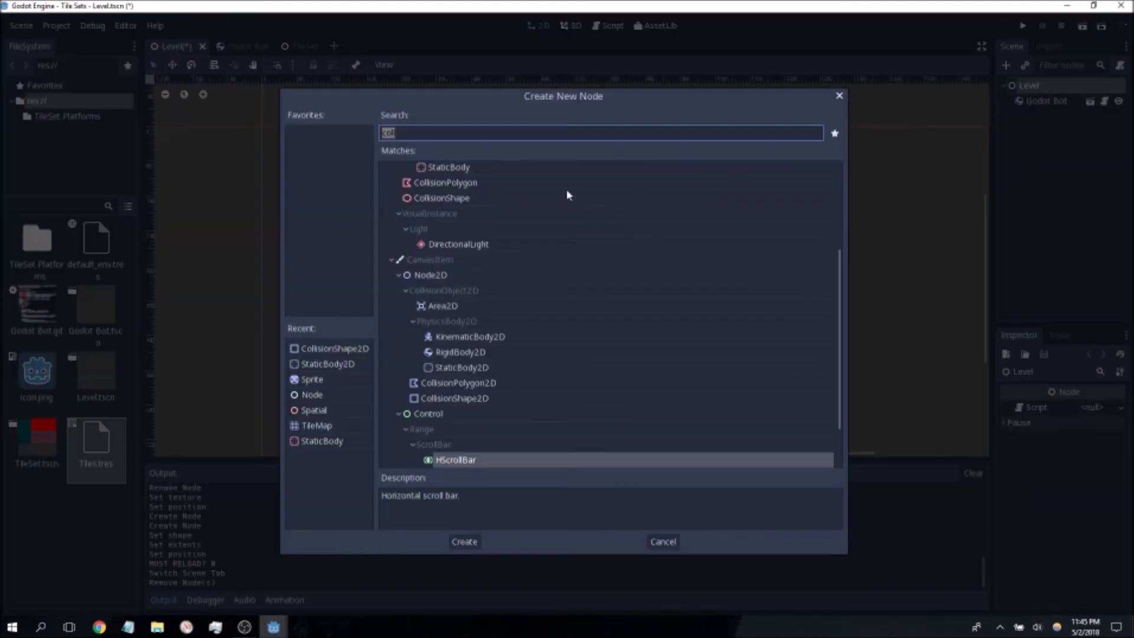
pyautogui.write('tile')
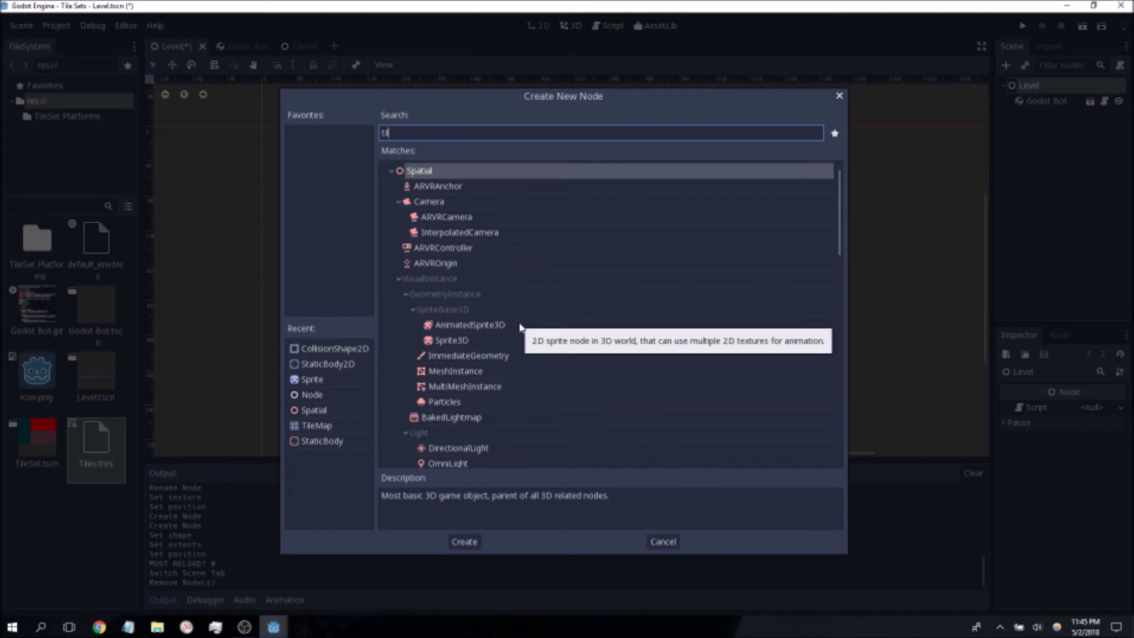
pyautogui.doubleClick(480, 288)
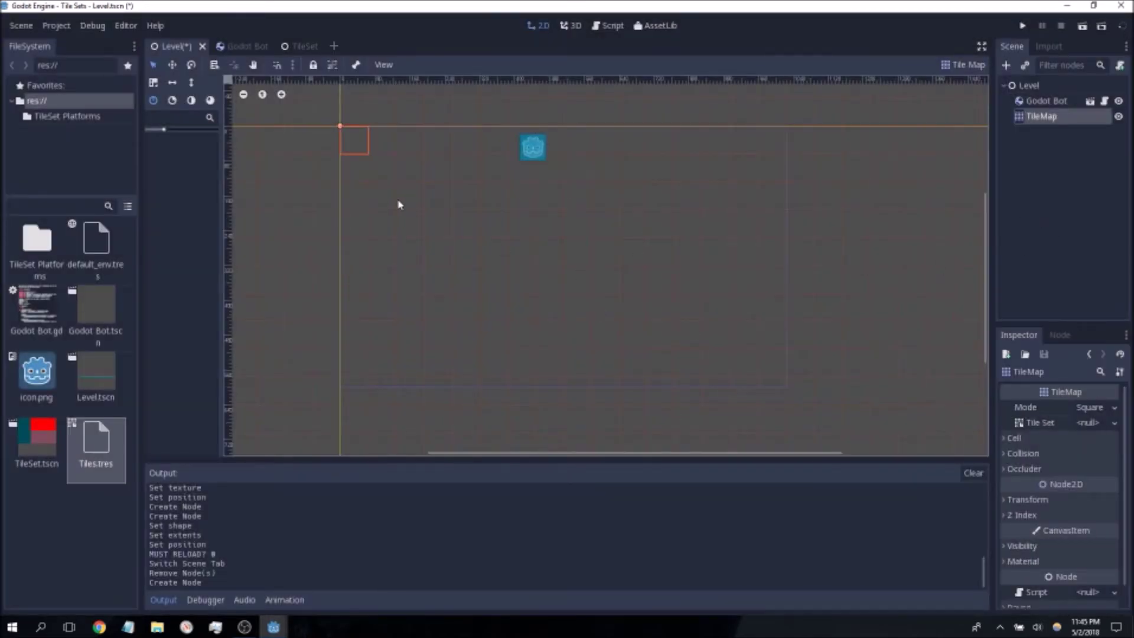
# Load Tiles.tres from the project's root folder as the TileMap's tile set.
pyautogui.scroll(2, 498, 267)
pyautogui.hscroll(-5, 498, 267)
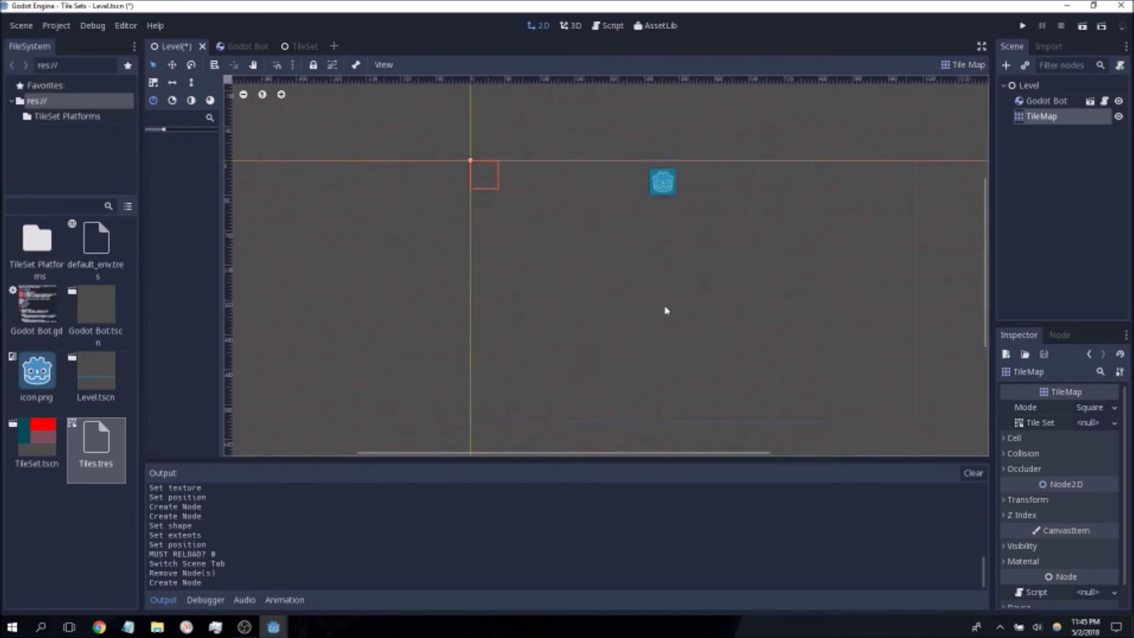
pyautogui.scroll(-3, 545, 304)
pyautogui.hscroll(4, 646, 273)
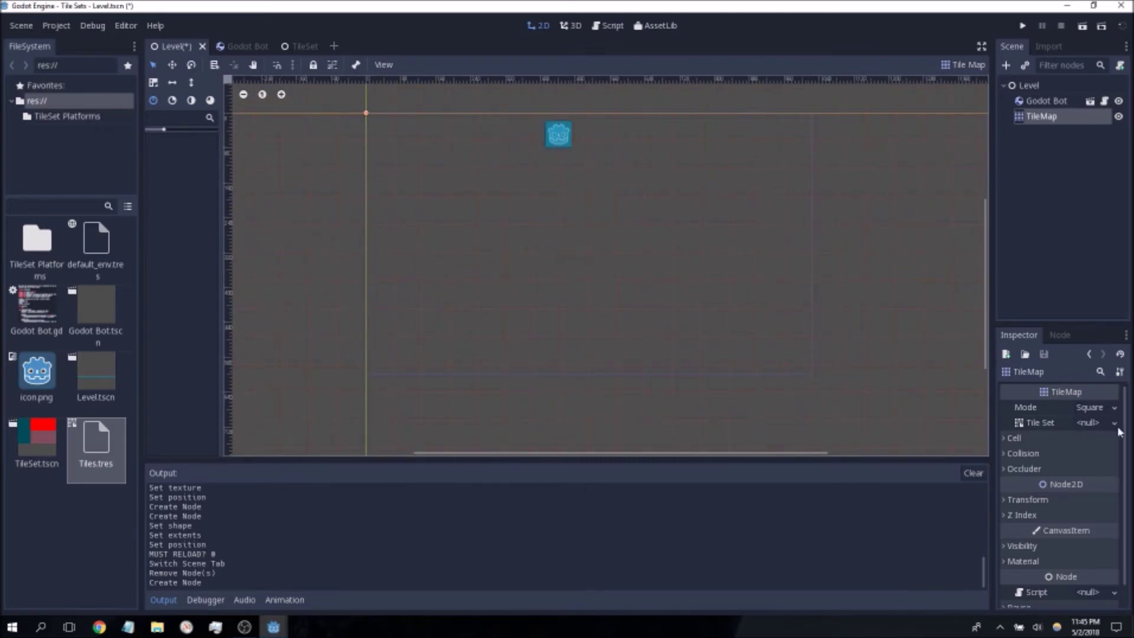
pyautogui.click(1116, 424)
pyautogui.click(1089, 464)
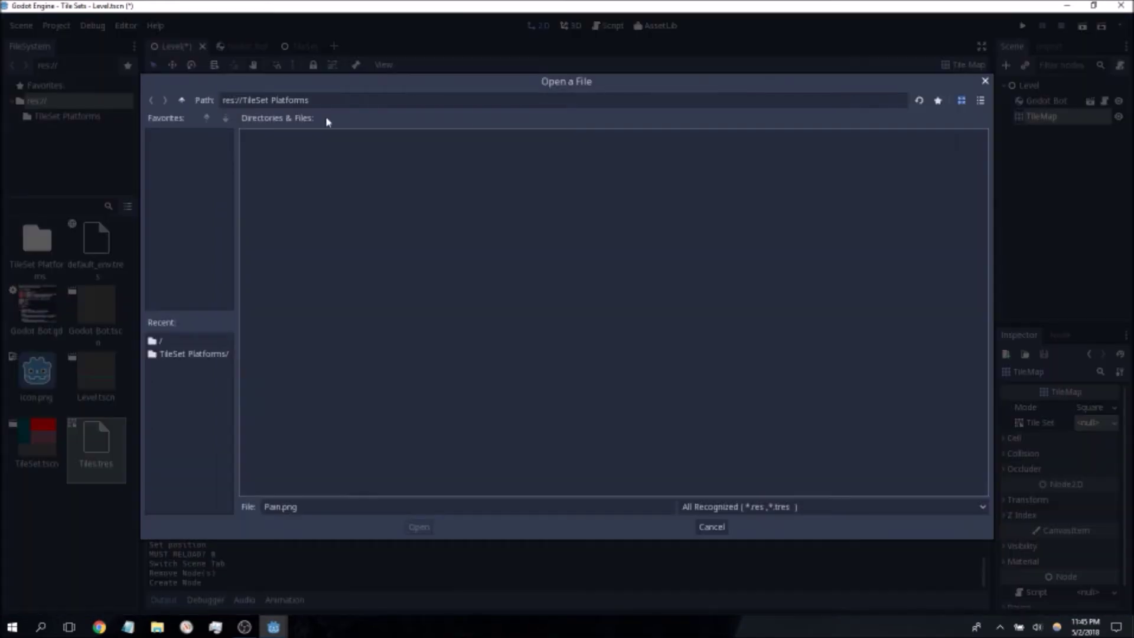
pyautogui.click(183, 101)
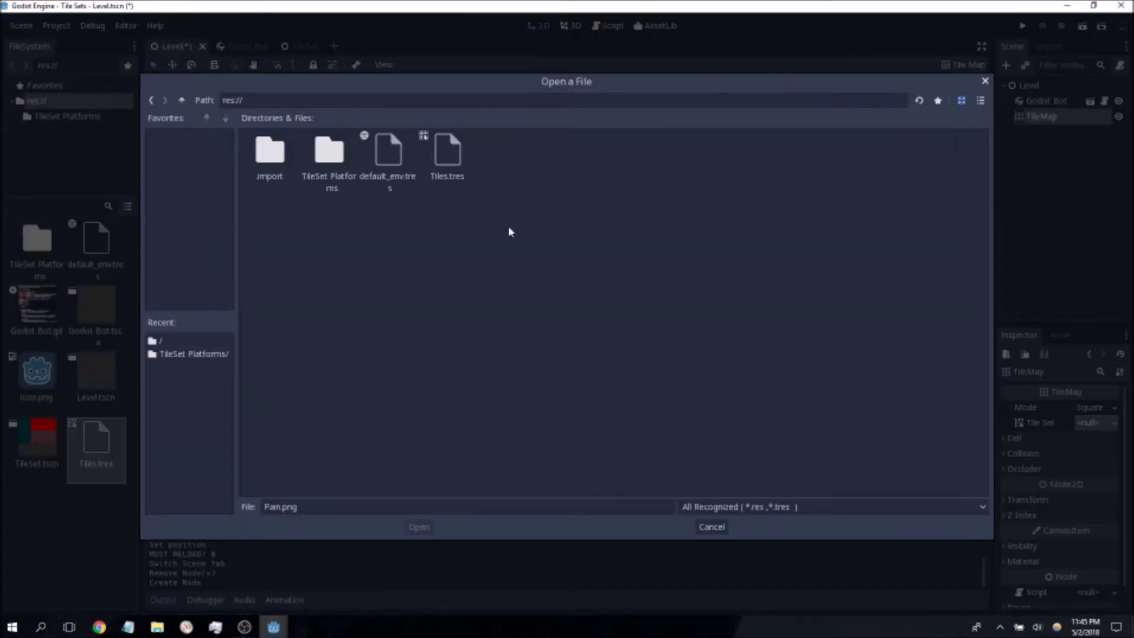
pyautogui.click(448, 151)
pyautogui.doubleClick(442, 165)
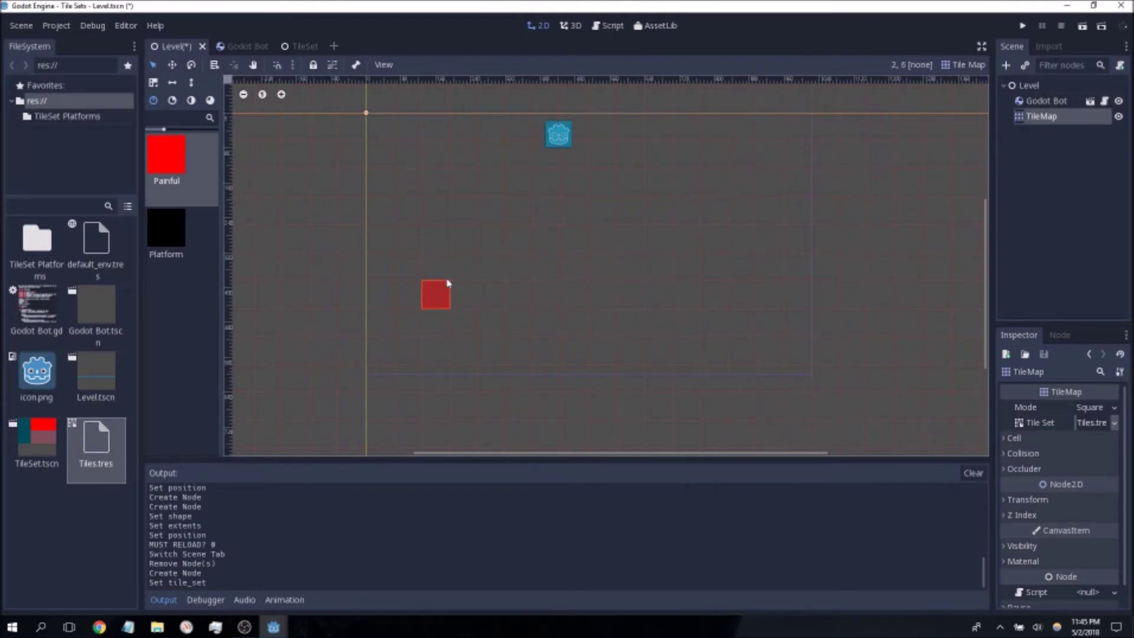
# Select the Platform tile for the TileMap and check its source sprite in the TileSet scene.
pyautogui.click(177, 236)
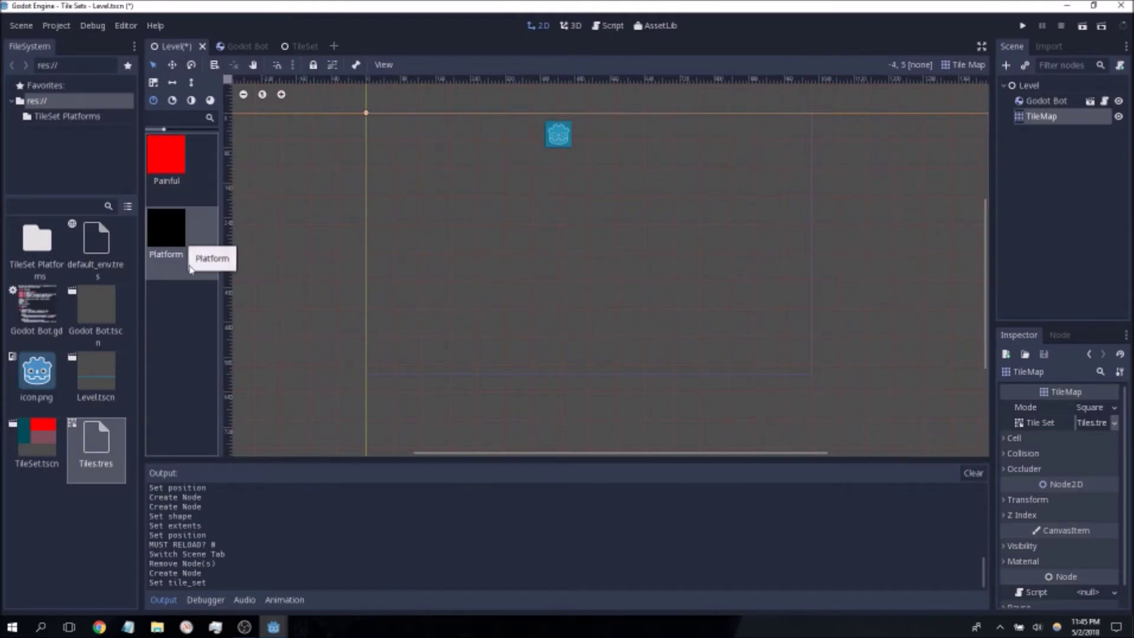
pyautogui.click(290, 46)
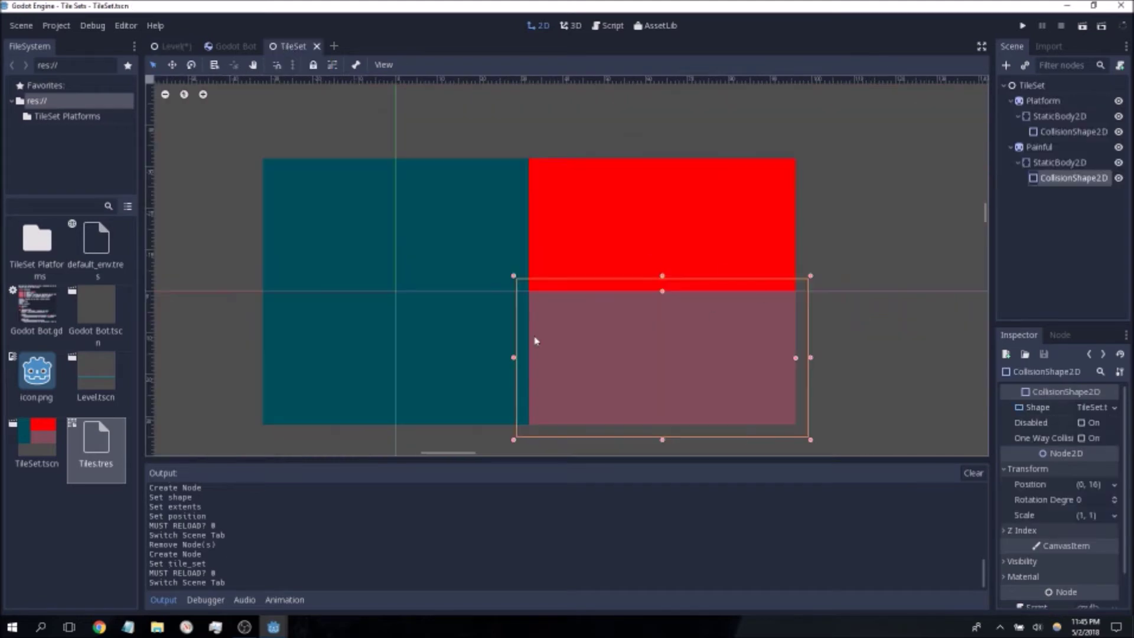
pyautogui.scroll(-2, 629, 243)
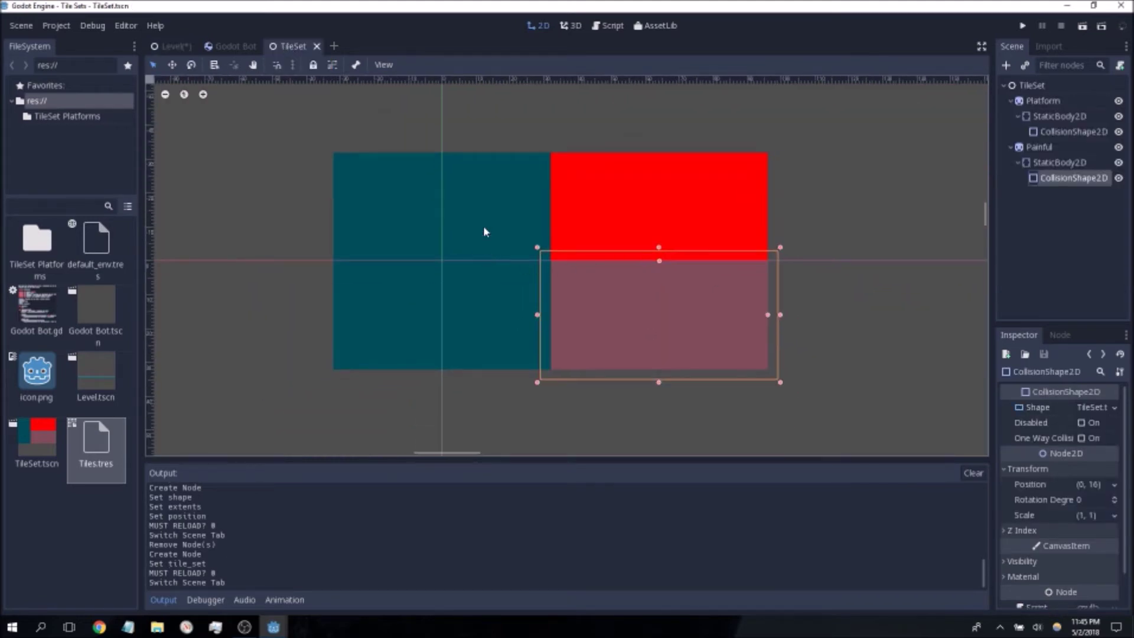
# Check the Platform and Painful sprite nodes in the TileSet scene and return to the Level scene.
pyautogui.click(1039, 101)
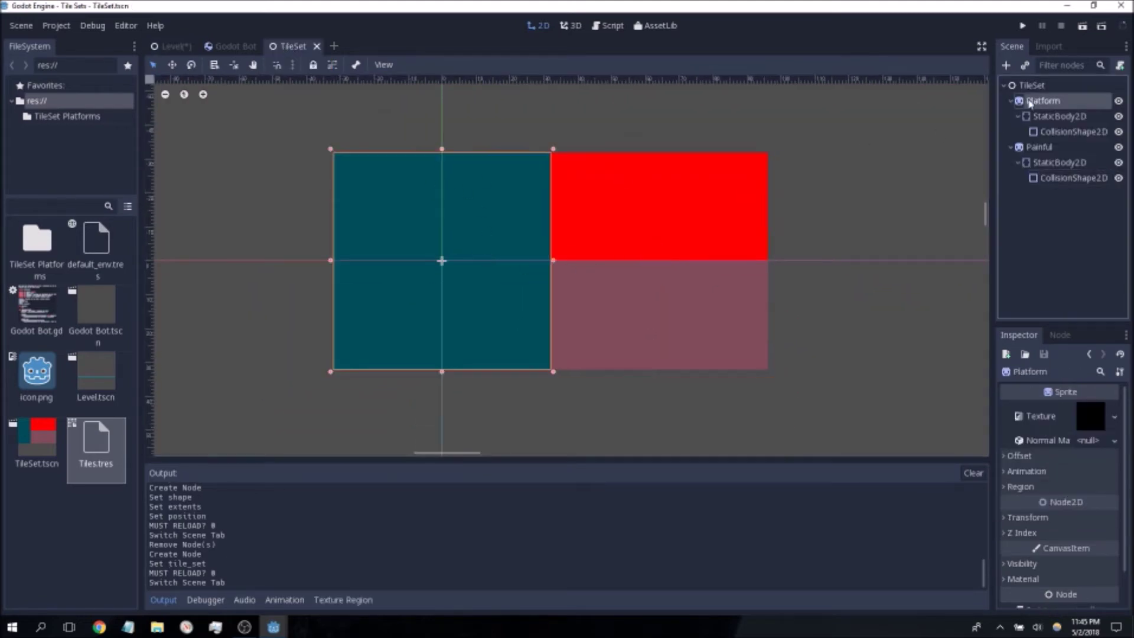
pyautogui.click(1040, 147)
pyautogui.click(1041, 101)
pyautogui.click(172, 47)
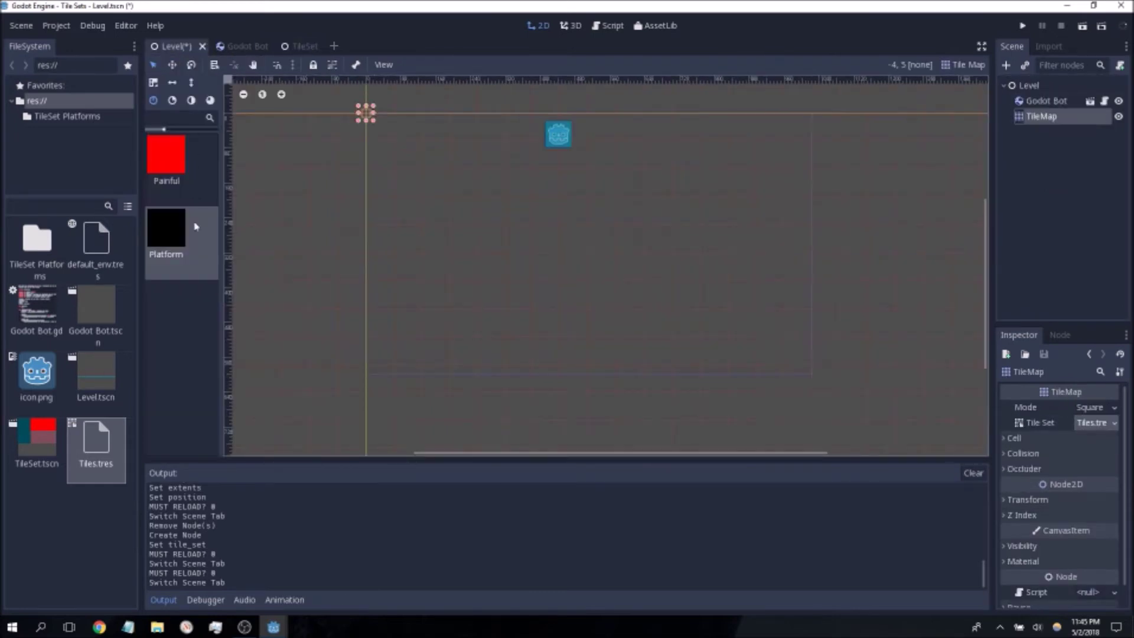
# Paint a 16-tile Platform floor with three single Platform tiles stepping up at its left, and four Painful tiles on its right end.
pyautogui.moveTo(385, 354)
pyautogui.mouseDown()
pyautogui.moveTo(496, 339)
pyautogui.moveTo(803, 352)
pyautogui.mouseUp()
pyautogui.click(464, 323)
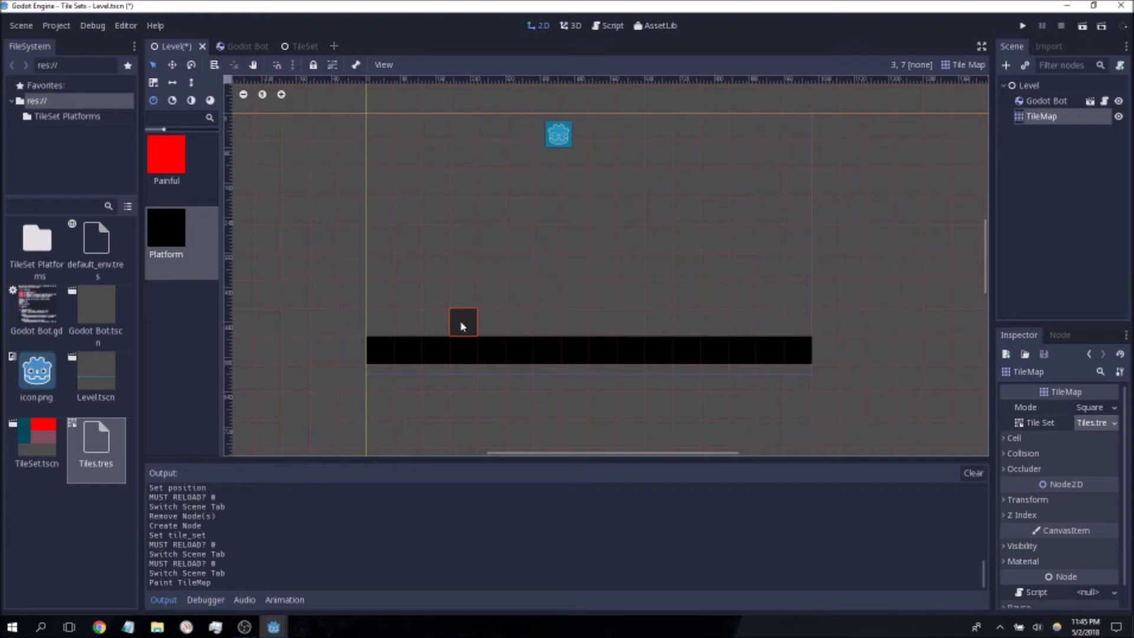
pyautogui.click(408, 266)
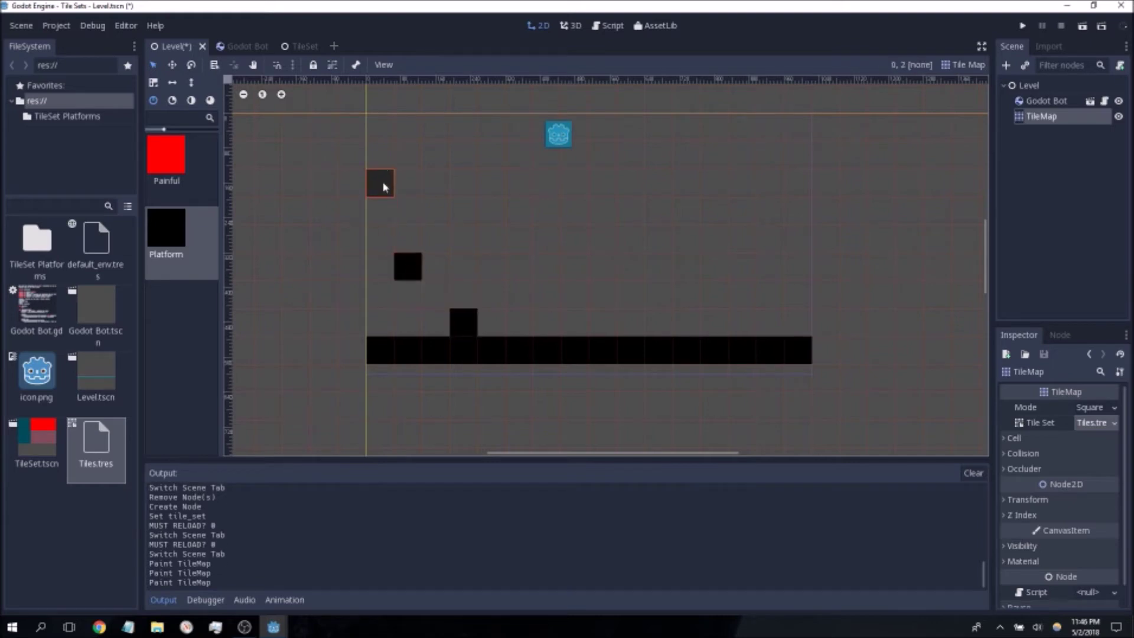
pyautogui.click(380, 183)
pyautogui.click(166, 155)
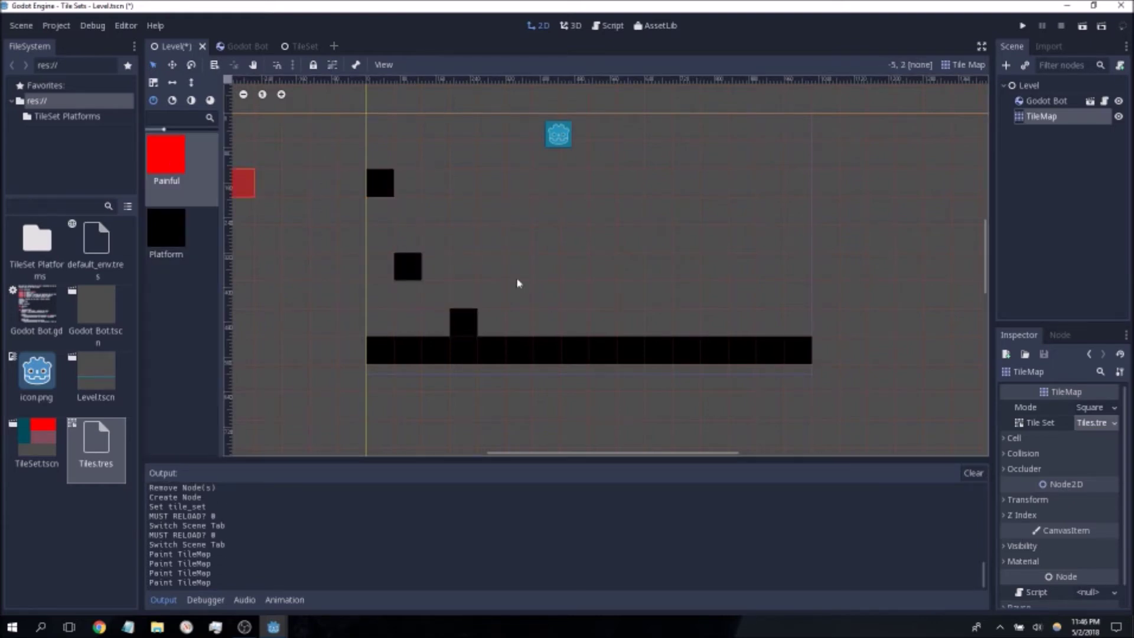
pyautogui.moveTo(714, 330); pyautogui.dragTo(798, 329)
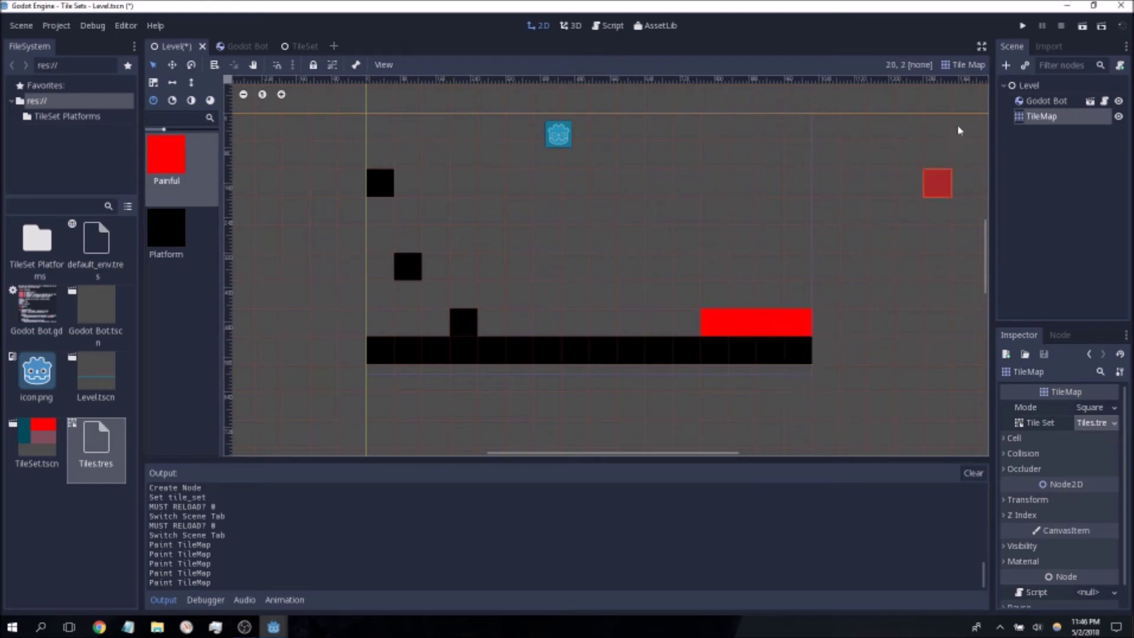
# Run the project and test walking and jumping with Godot Bot on the Platform tiles, then close the game.
pyautogui.click(1023, 27)
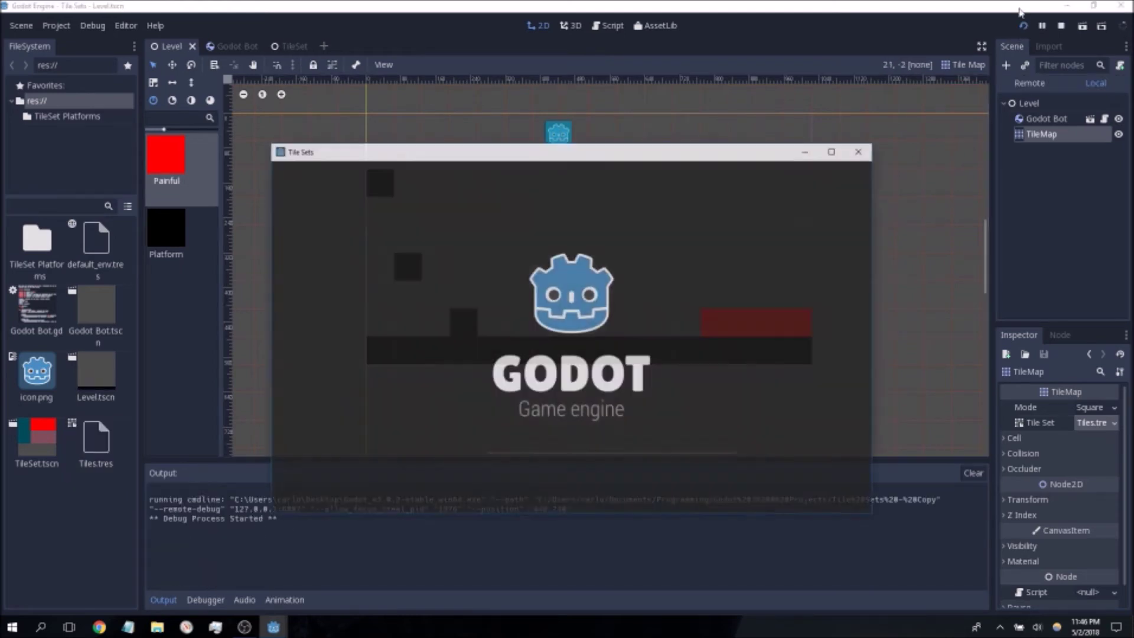
pyautogui.press('Left')
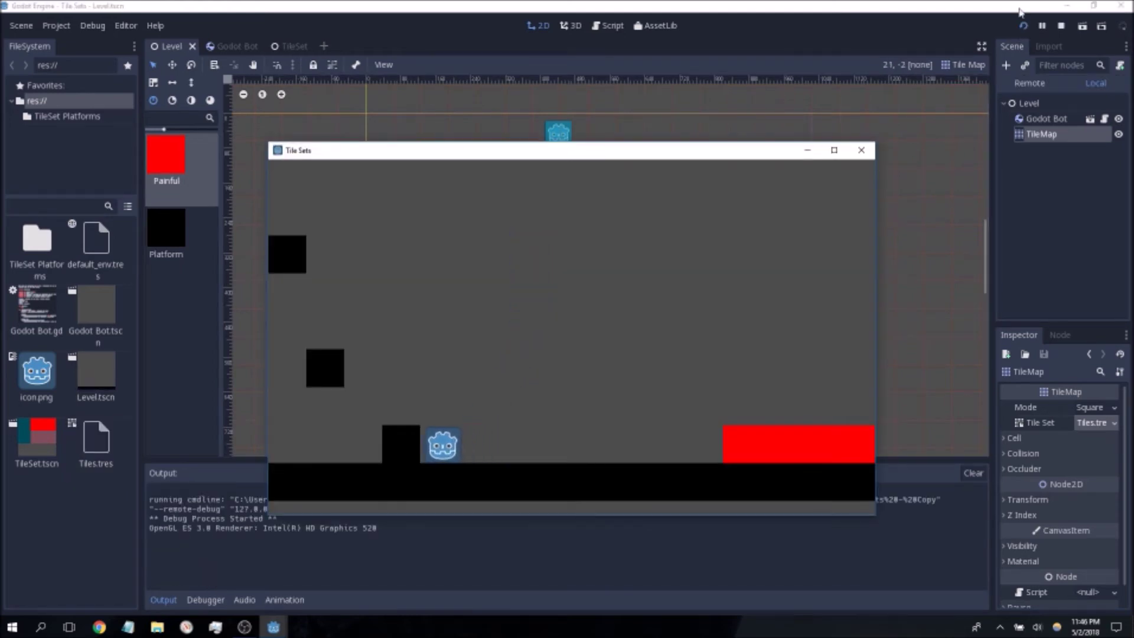
pyautogui.press('Right')
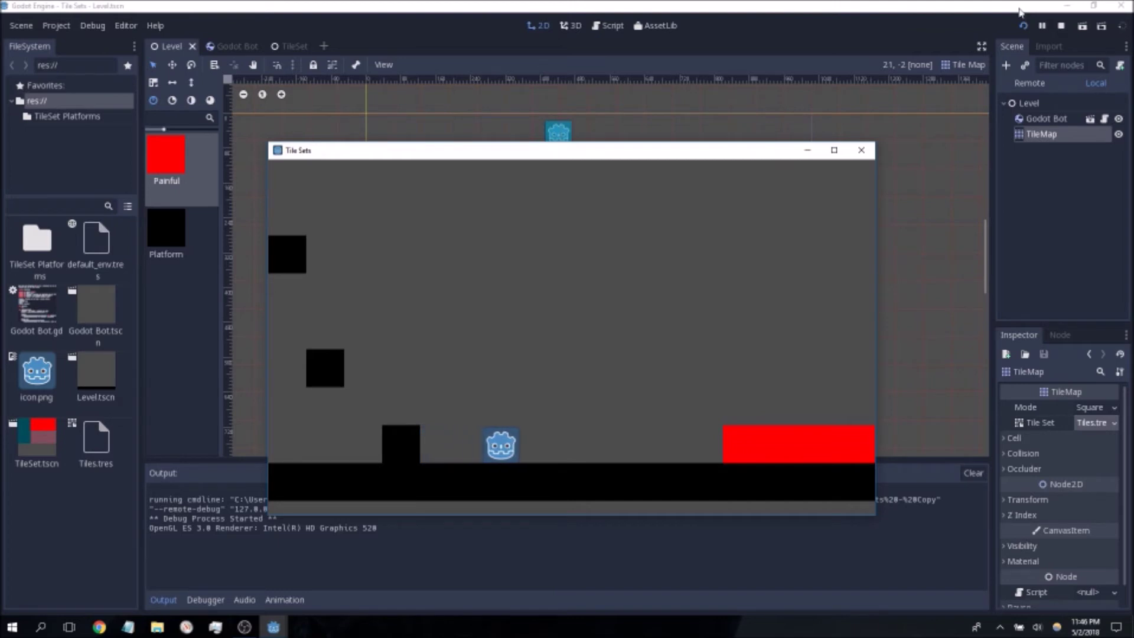
pyautogui.press('Left')
pyautogui.press('Up')
pyautogui.press('Right')
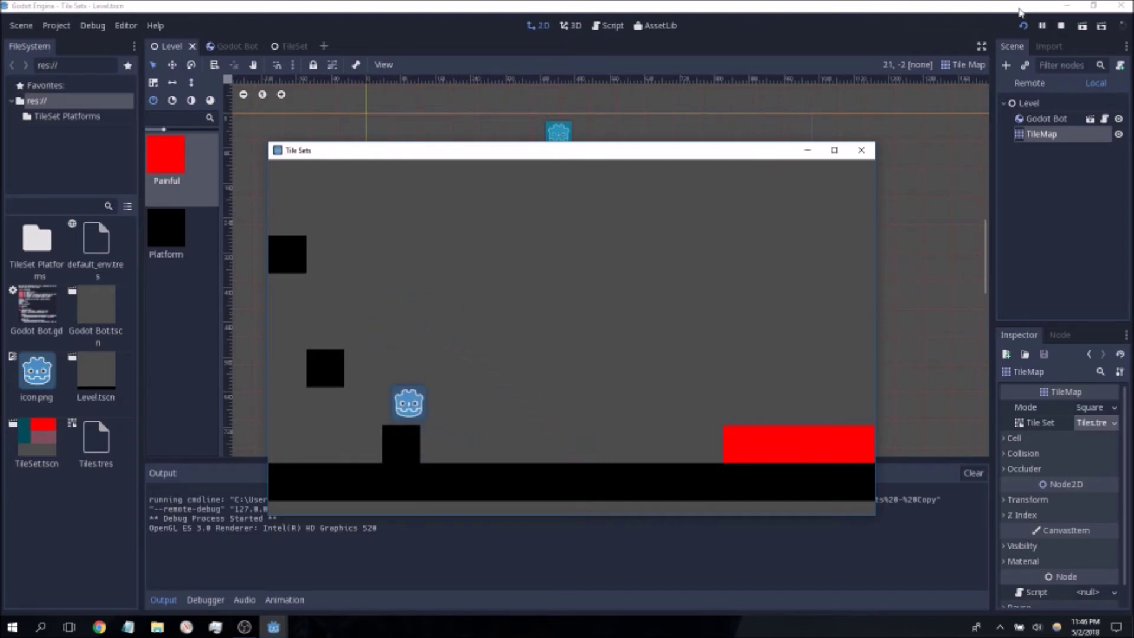
pyautogui.press('Up')
pyautogui.press('Left')
pyautogui.press('Right')
pyautogui.press('Up')
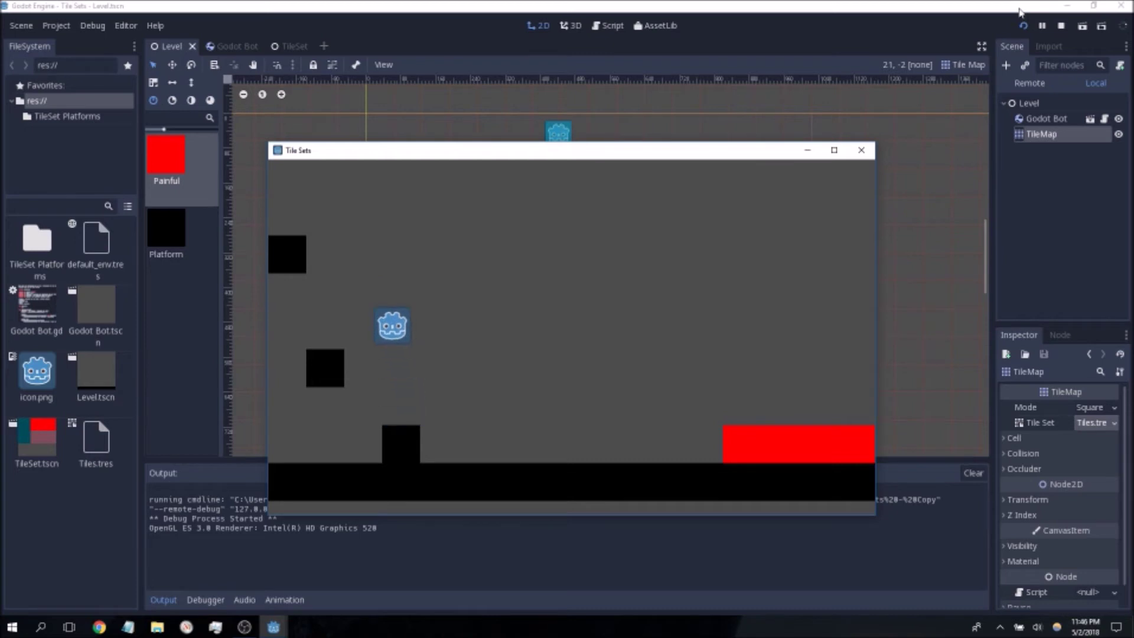
pyautogui.press('Left')
pyautogui.press('Up')
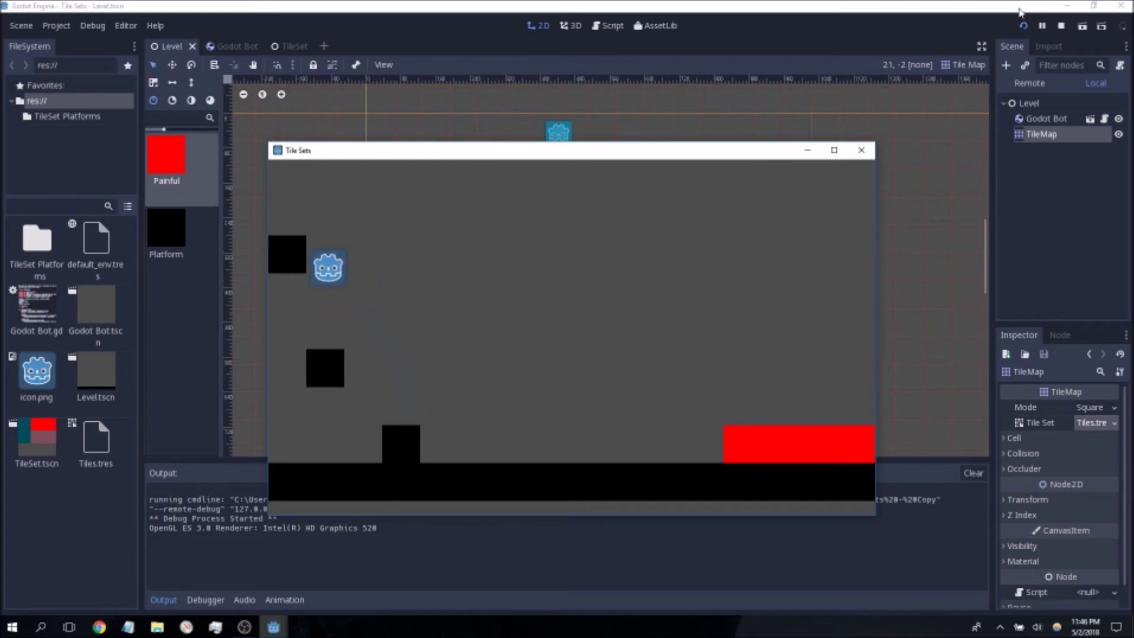
pyautogui.press('Right')
pyautogui.press('Up')
pyautogui.press('Left')
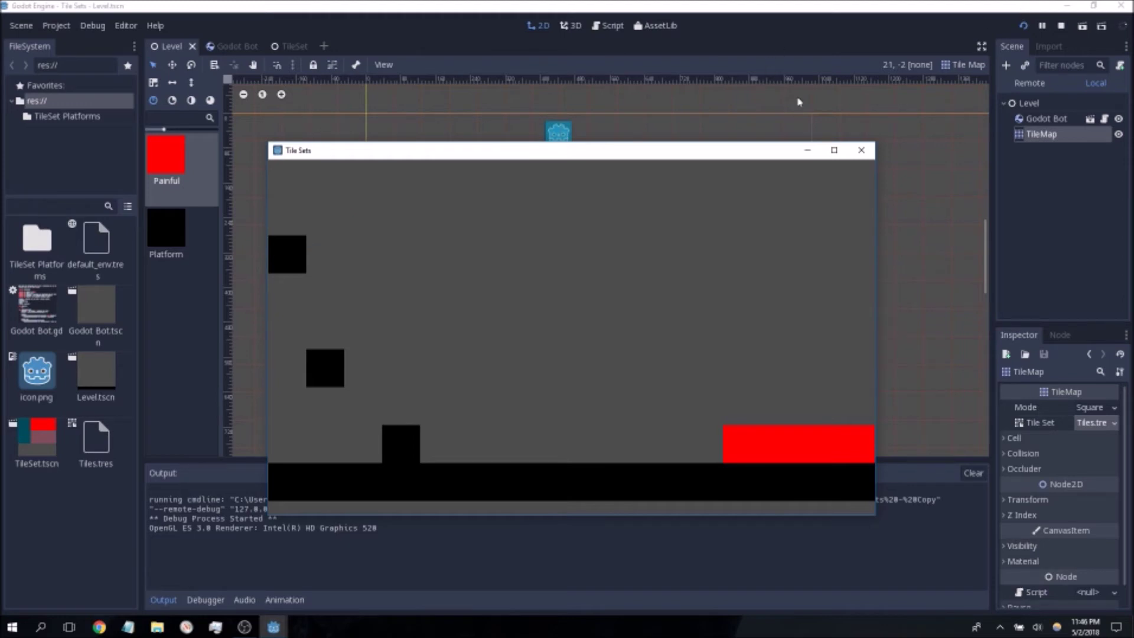
pyautogui.click(861, 151)
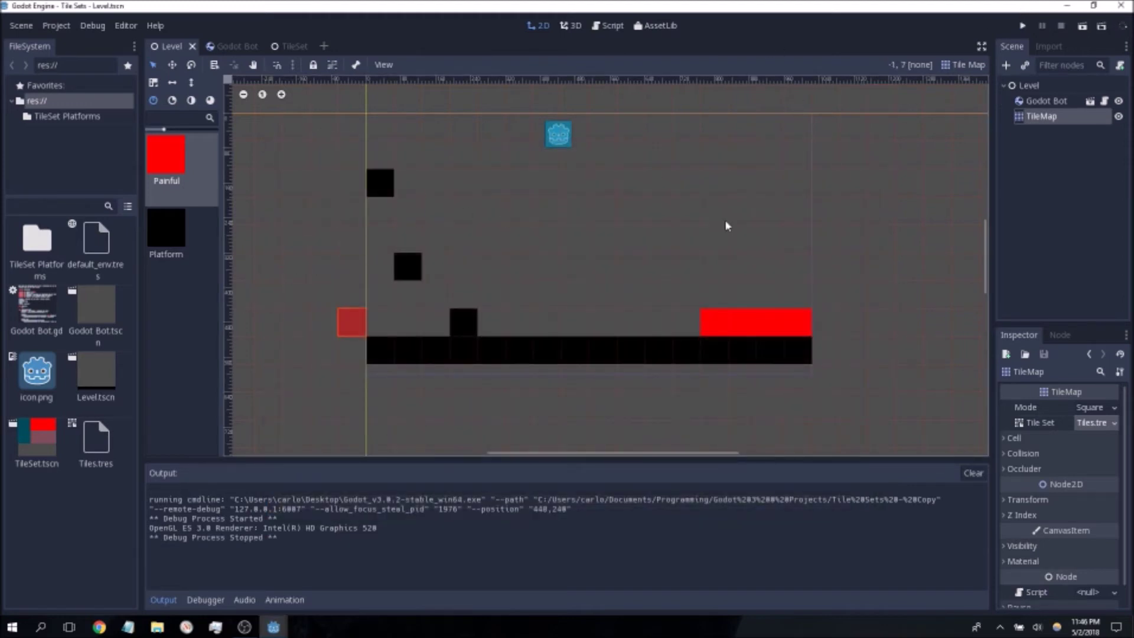
# Run the project again, move Godot Bot onto the red Painful tiles to check how they overlap, and close the game.
pyautogui.click(1023, 25)
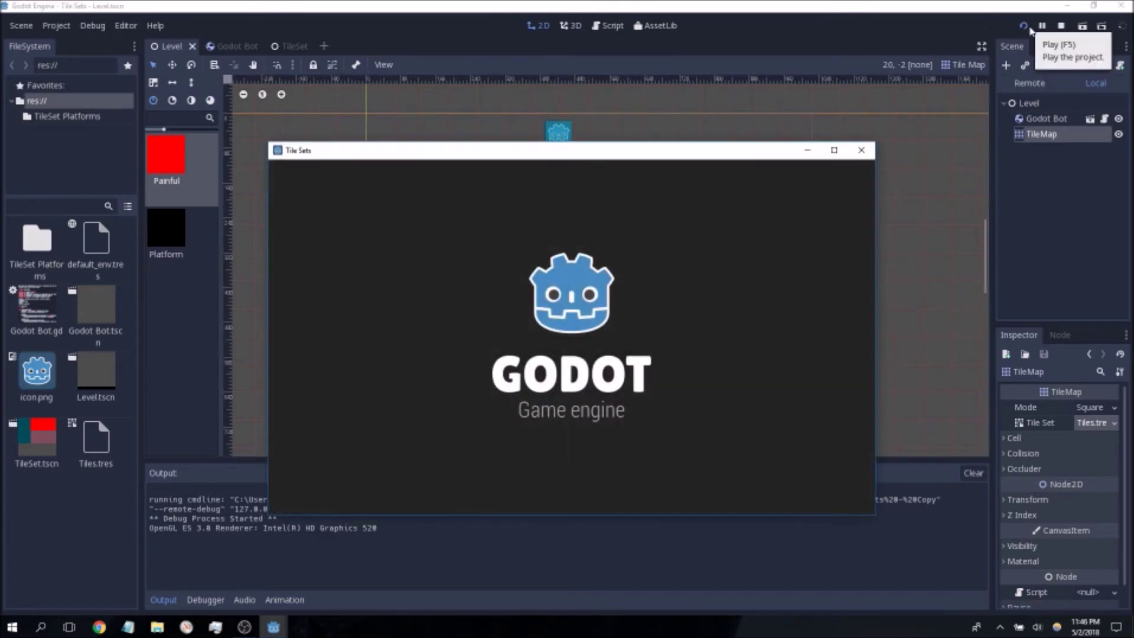
pyautogui.press('Right')
pyautogui.press('Up')
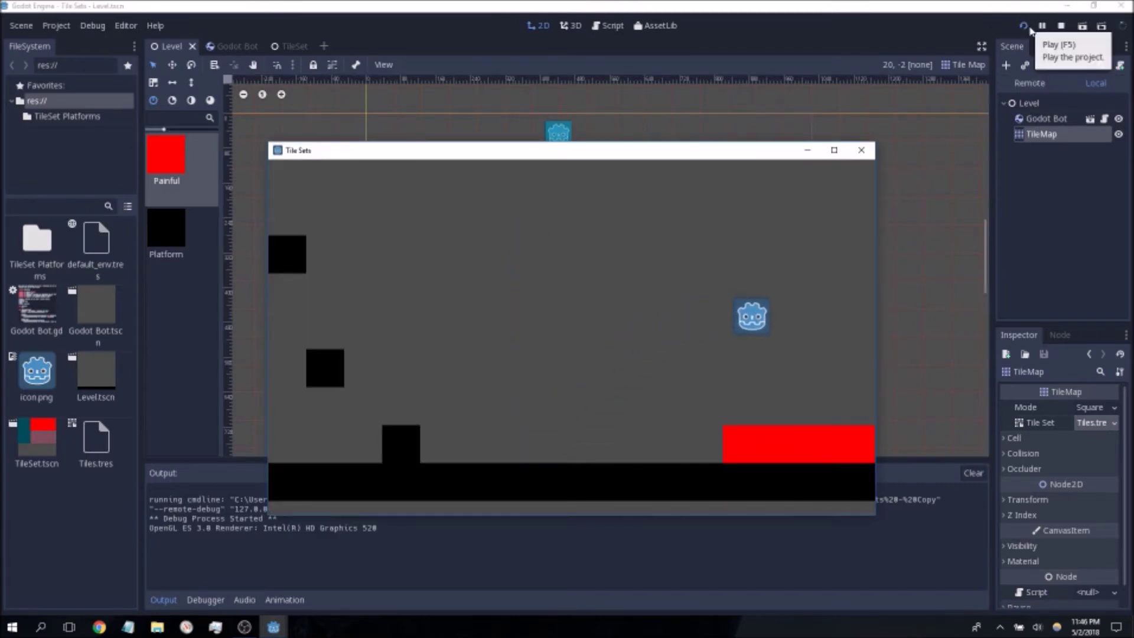
pyautogui.press('Left')
pyautogui.press('Right')
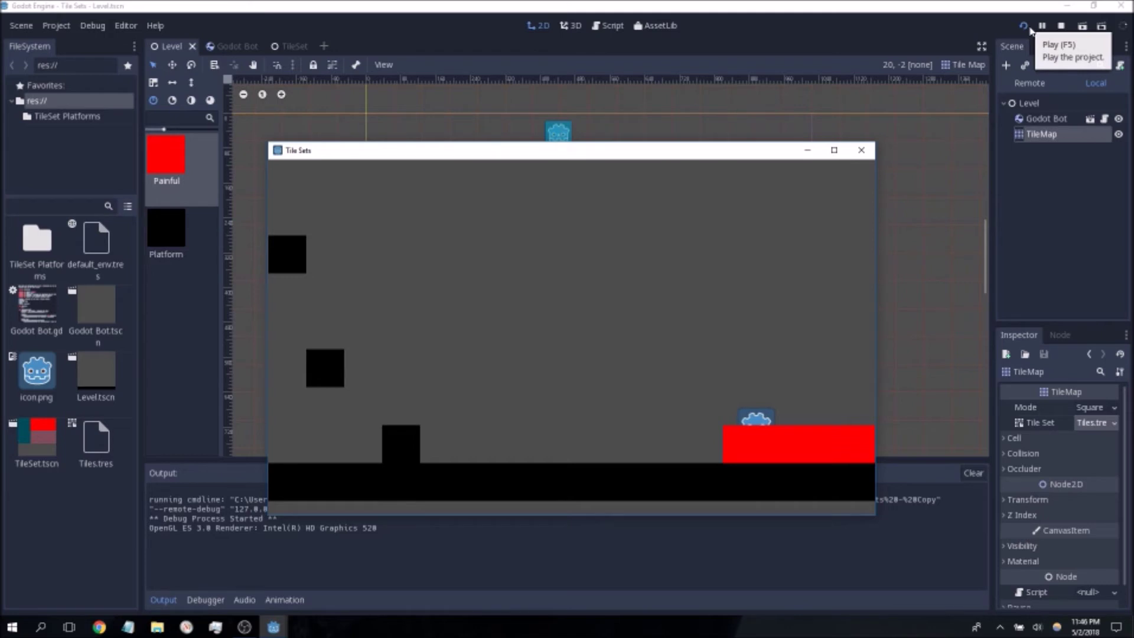
pyautogui.click(862, 150)
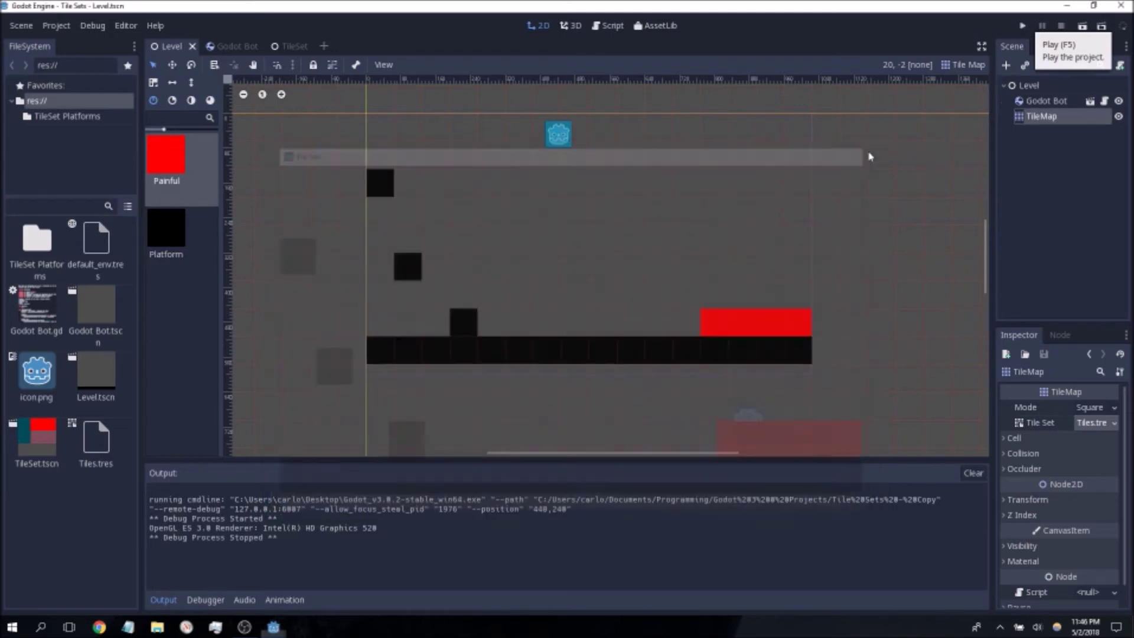
# Move the TileMap node above Godot Bot in the scene tree and test the bot on the Painful tiles in the running game.
pyautogui.moveTo(1041, 117); pyautogui.dragTo(1049, 97)
pyautogui.click(1024, 27)
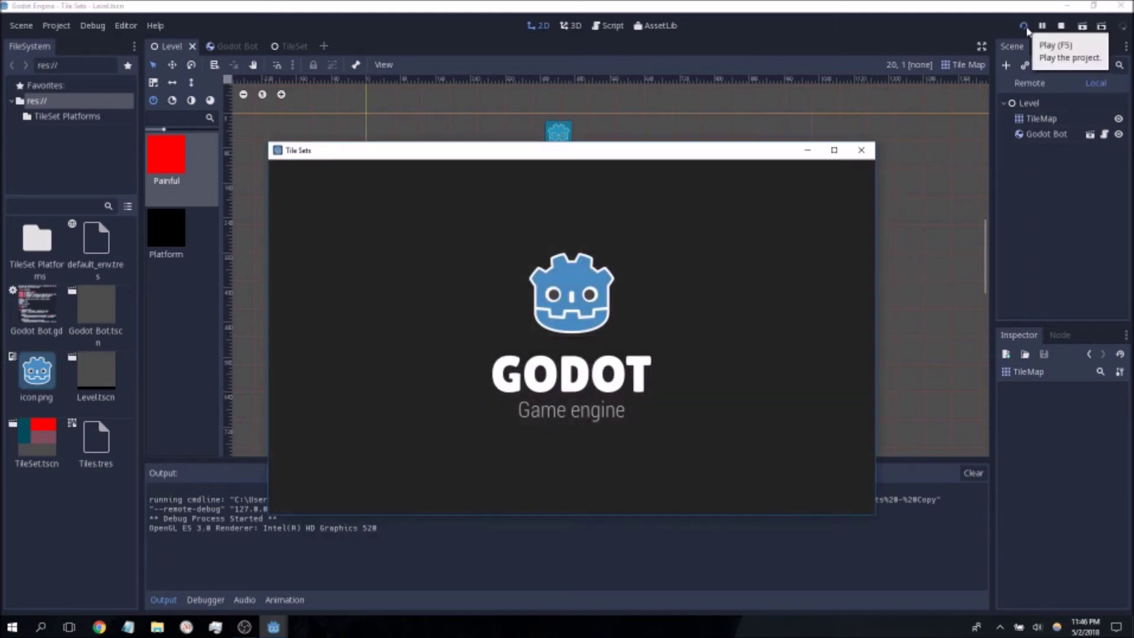
pyautogui.press('Right')
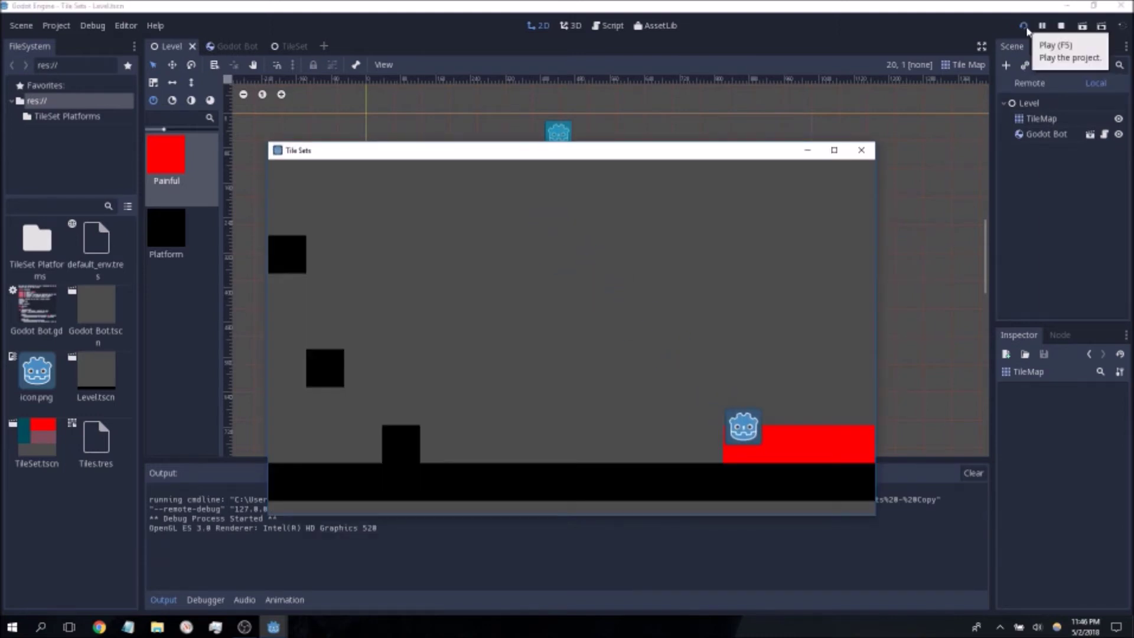
pyautogui.press('Right')
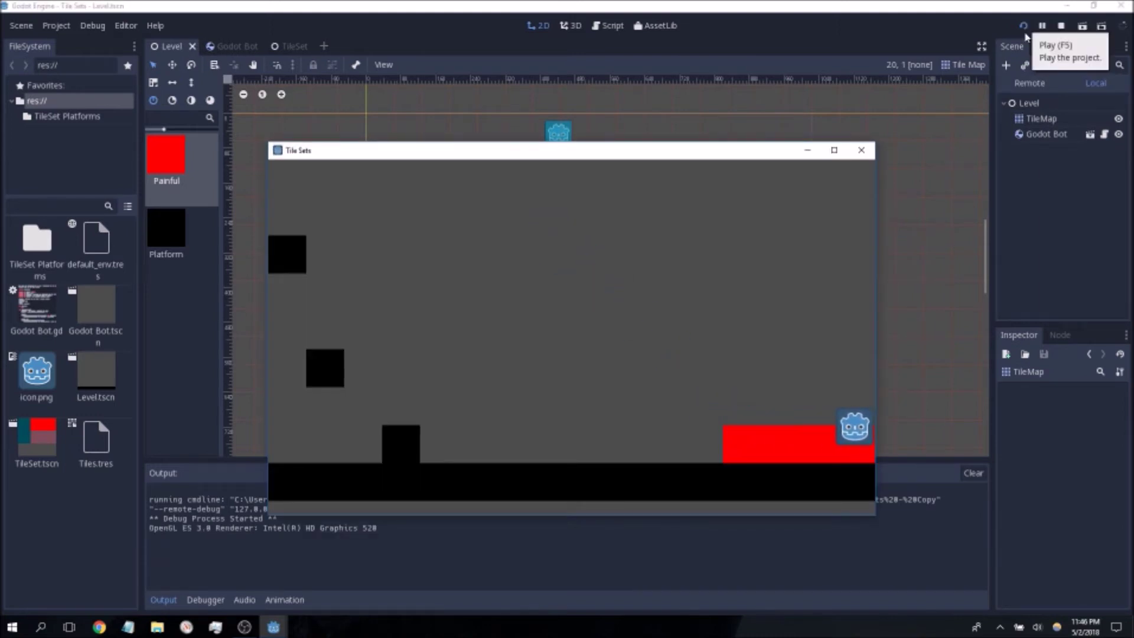
pyautogui.click(861, 150)
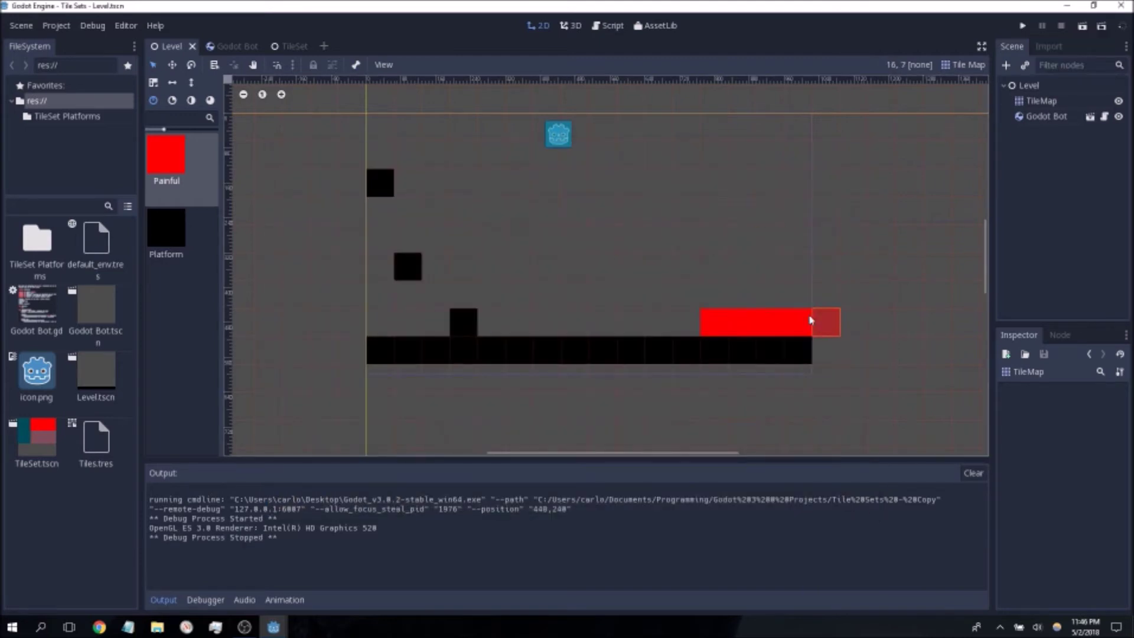
# Review Godot Bot's physics properties and enable Y Sort in the TileMap's cell settings.
pyautogui.click(1044, 117)
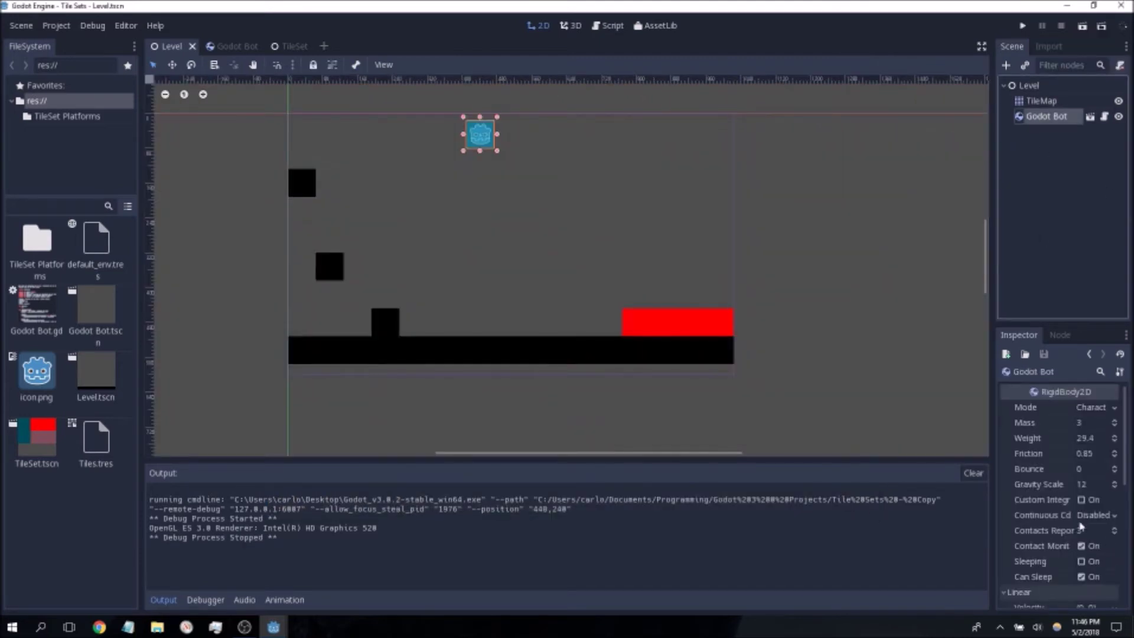
pyautogui.scroll(-3, 1063, 532)
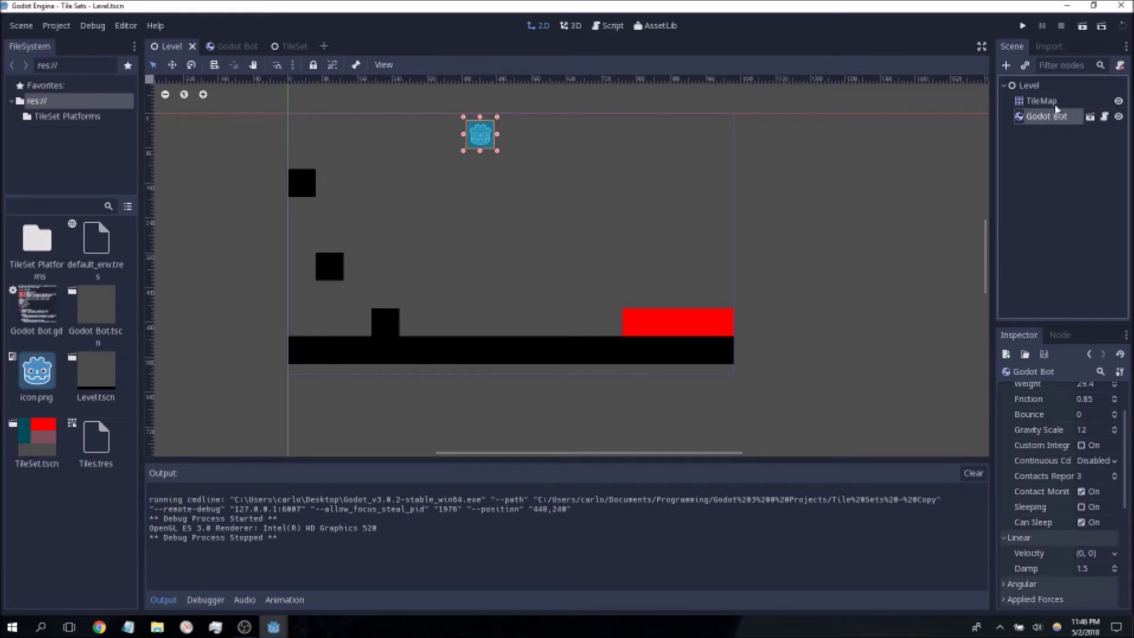
pyautogui.click(1041, 101)
pyautogui.click(1024, 436)
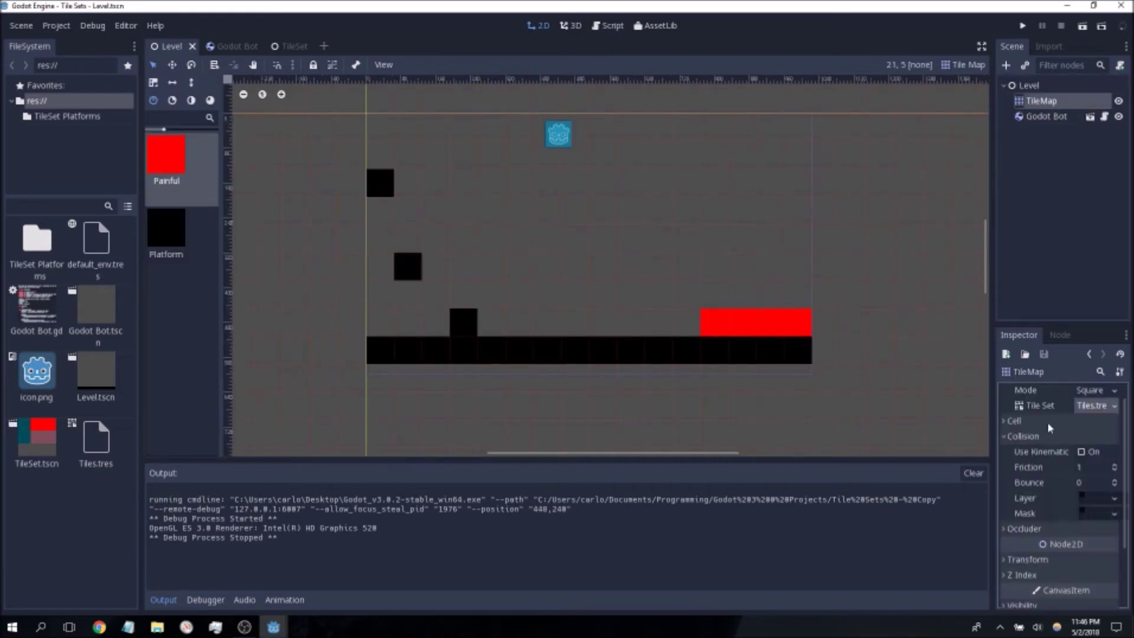
pyautogui.click(1016, 420)
pyautogui.click(1082, 513)
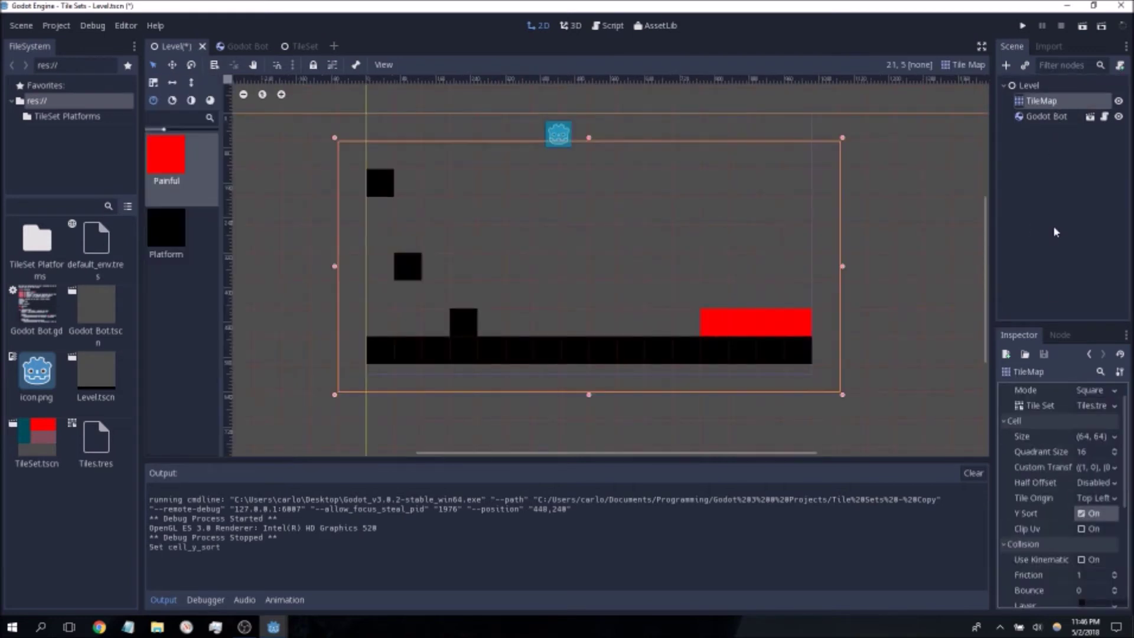
# Run the project to test Godot Bot against the Painful tiles with Y Sort enabled, and close the game.
pyautogui.click(1024, 26)
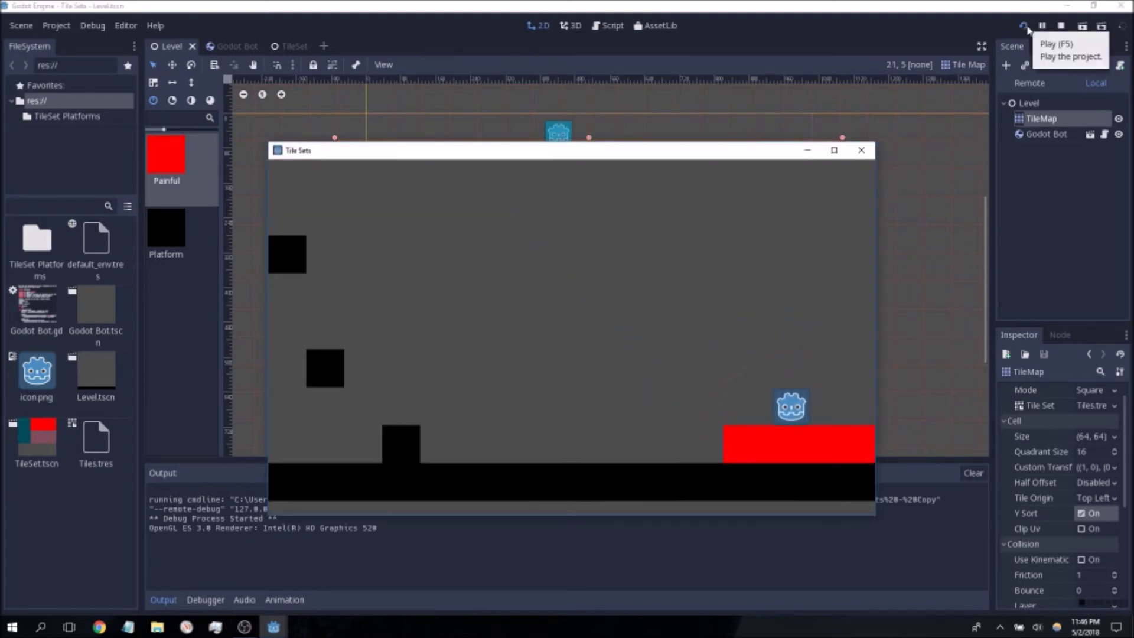
pyautogui.press('Left')
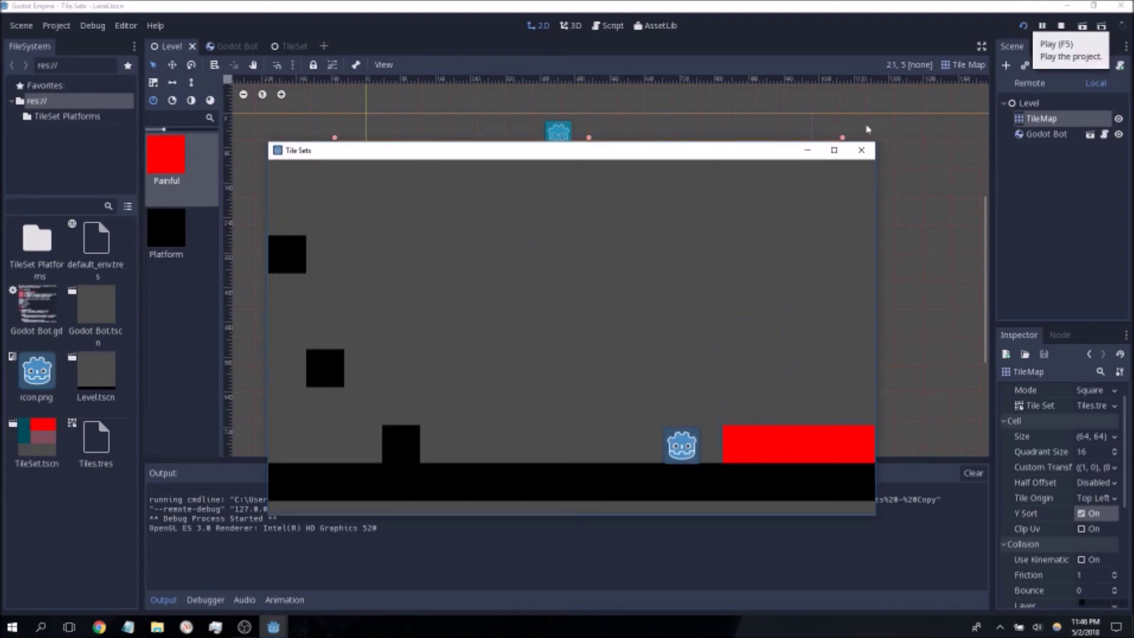
pyautogui.click(861, 150)
# Move the TileMap node back below Godot Bot in the scene tree and test the drawing order on the Painful tiles in the game.
pyautogui.moveTo(1039, 102); pyautogui.dragTo(1041, 118)
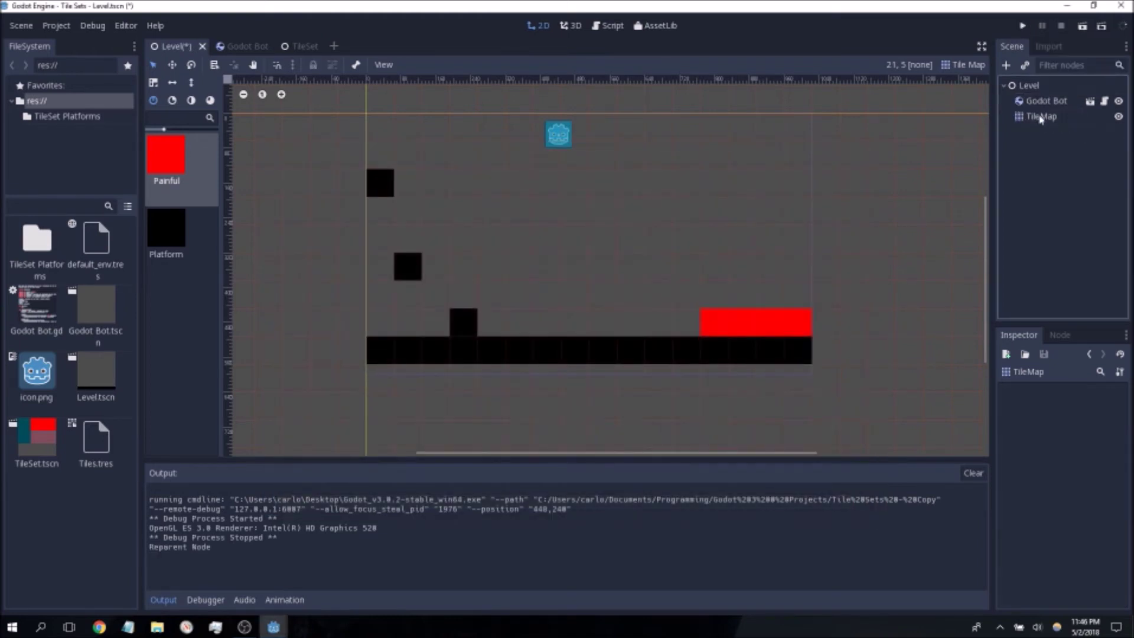
pyautogui.click(1024, 27)
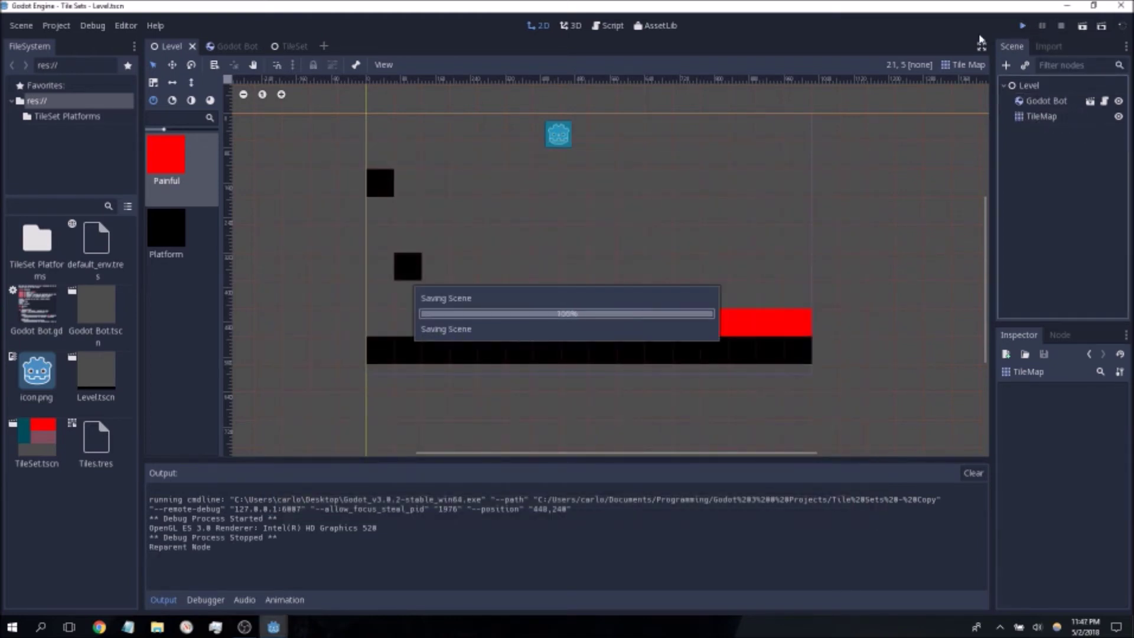
pyautogui.press('Right')
pyautogui.press('Up')
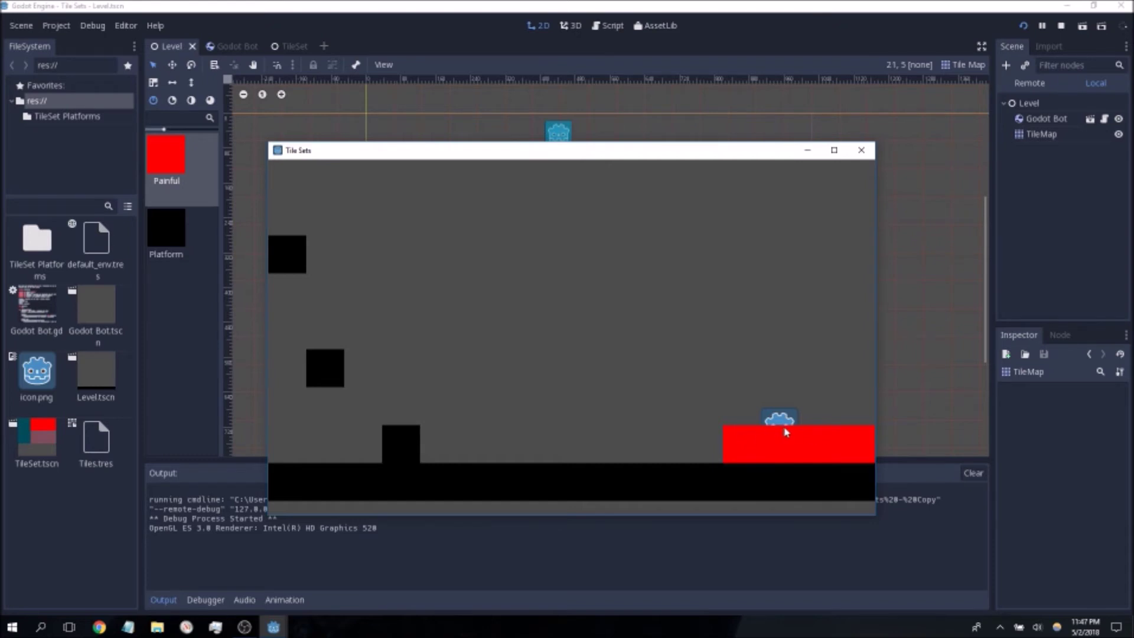
pyautogui.click(861, 150)
# Place the TileMap node beneath Godot Bot under the Level root and select the Godot Bot node.
pyautogui.moveTo(1041, 115)
pyautogui.mouseDown()
pyautogui.moveTo(1044, 99)
pyautogui.moveTo(1041, 124)
pyautogui.mouseUp()
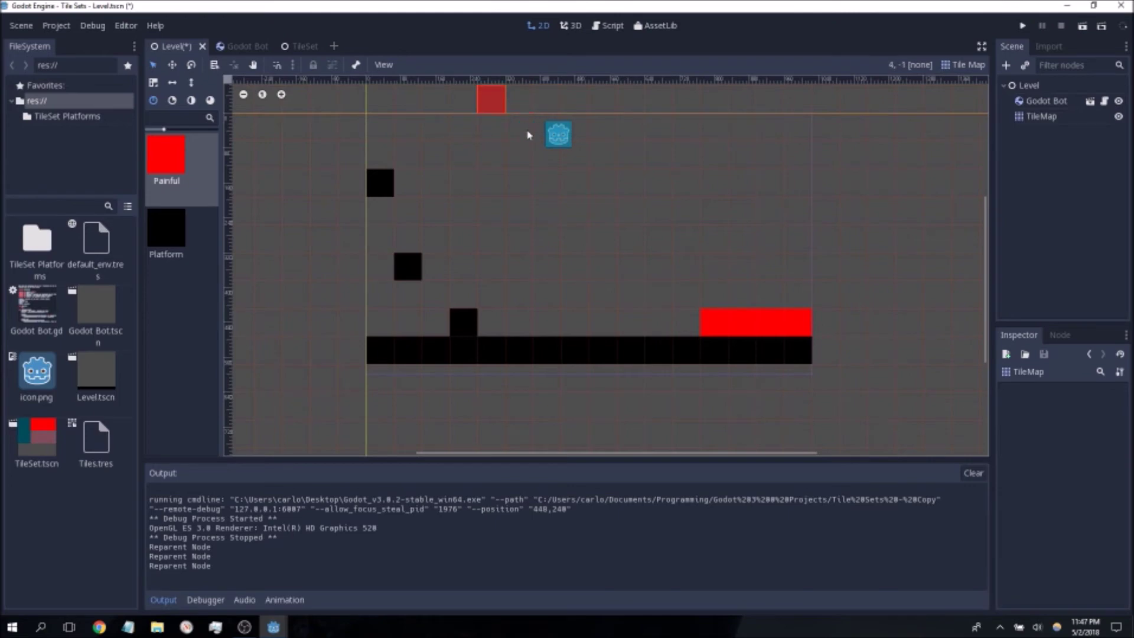
pyautogui.click(1047, 105)
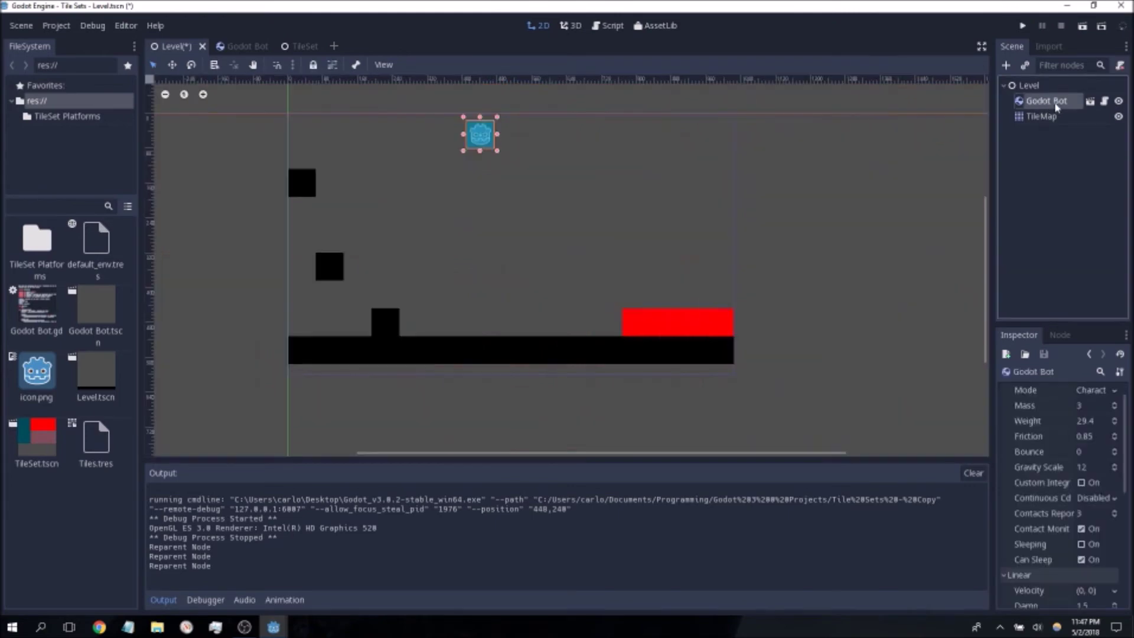
pyautogui.moveTo(625, 172); pyautogui.dragTo(671, 185, button='middle')
pyautogui.scroll(1, 537, 189)
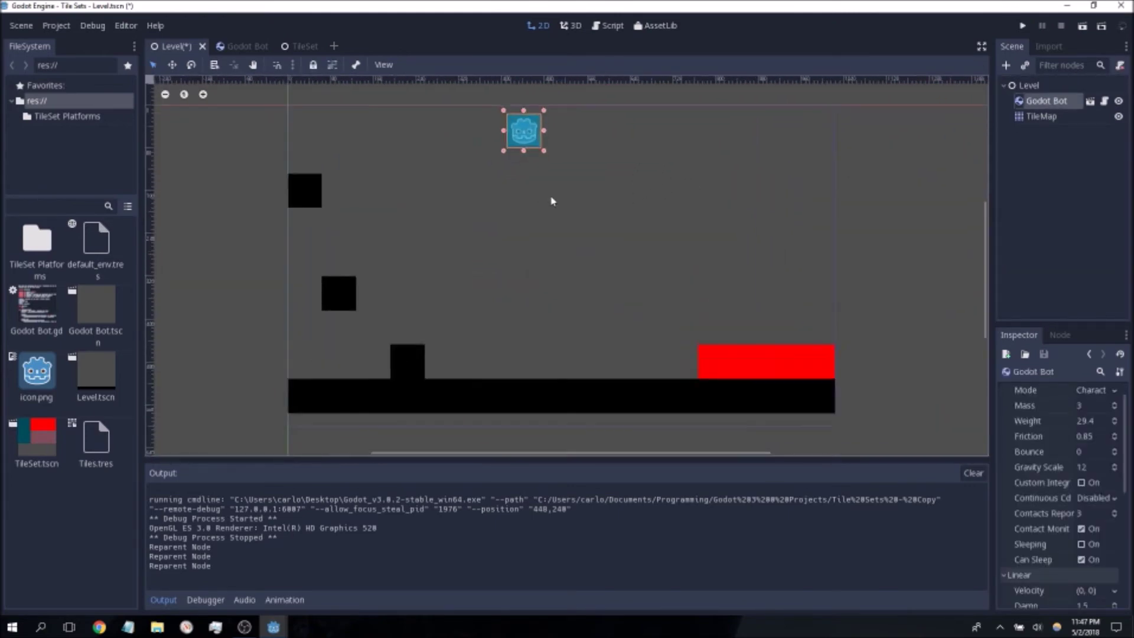
pyautogui.moveTo(552, 199); pyautogui.dragTo(579, 198, button='middle')
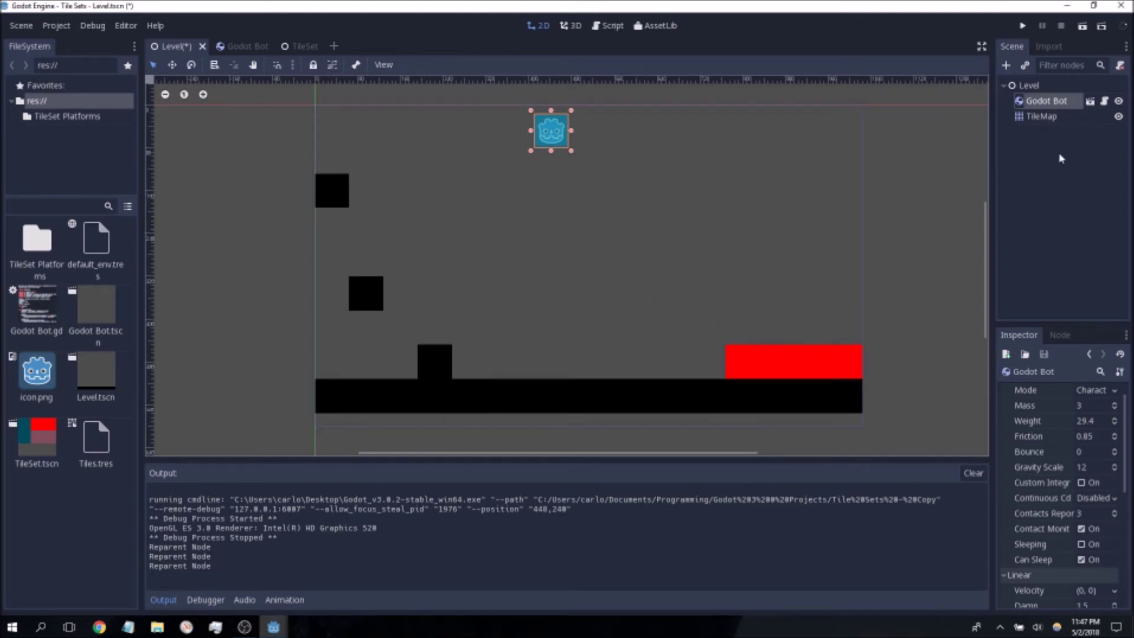
pyautogui.click(796, 372)
pyautogui.moveTo(802, 356); pyautogui.dragTo(659, 246, button='middle')
pyautogui.moveTo(658, 246)
pyautogui.mouseDown()
pyautogui.moveTo(622, 296)
pyautogui.moveTo(667, 317)
pyautogui.mouseUp()
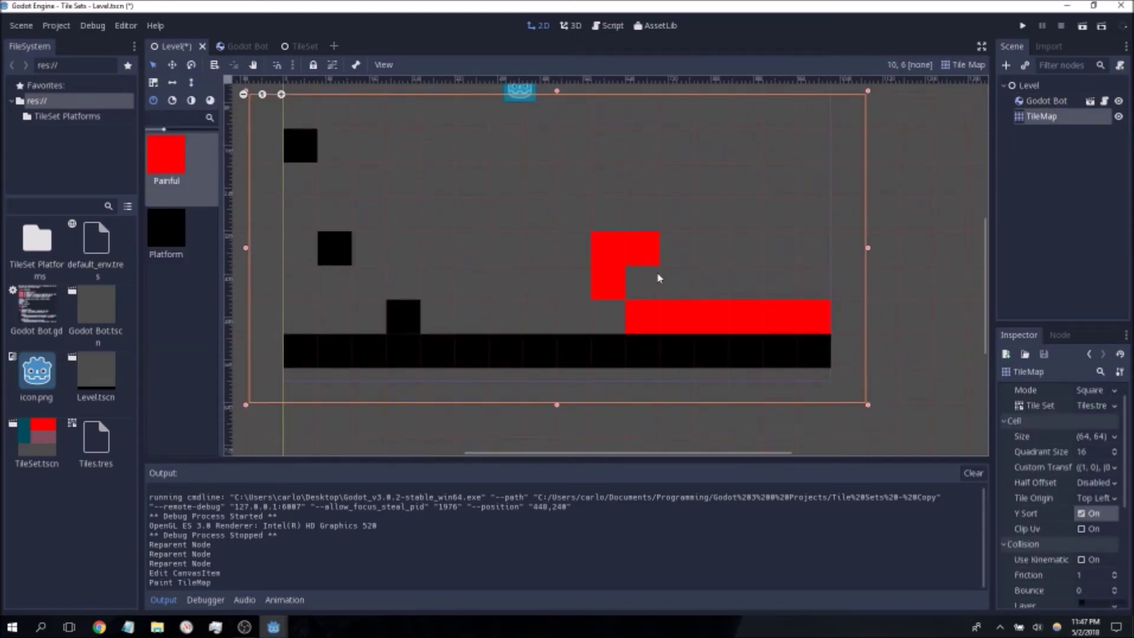
pyautogui.hotkey('ctrl', 'z')
pyautogui.scroll(-1, 596, 236)
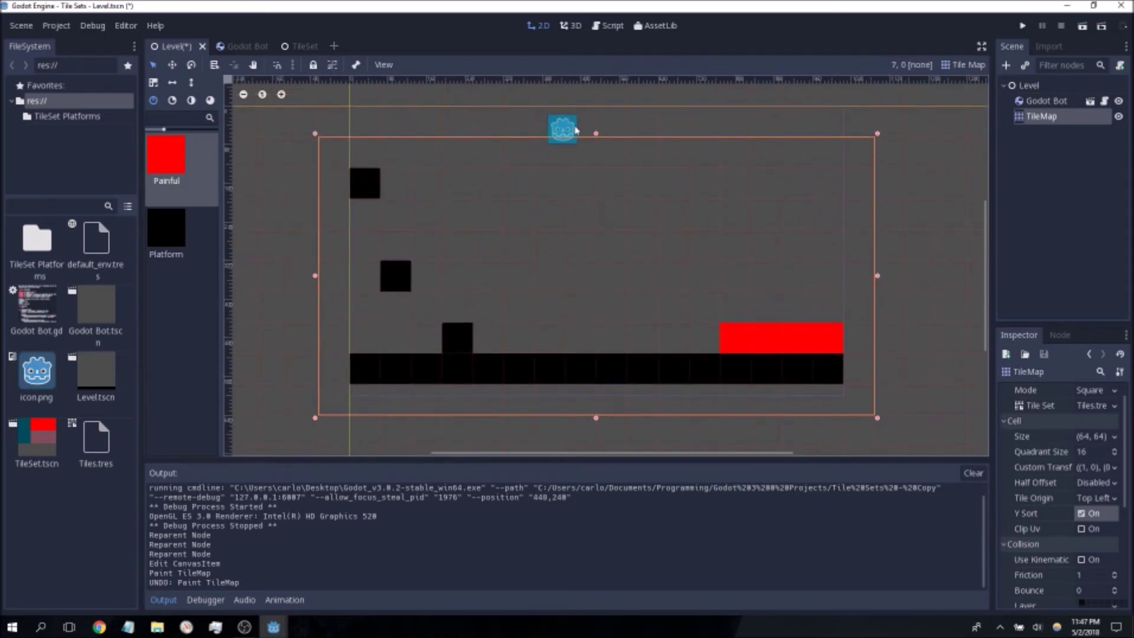
# Open Godot Bot's script and insert blank lines after the maximum horizontal speed clamp in _integrate_forces.
pyautogui.click(301, 49)
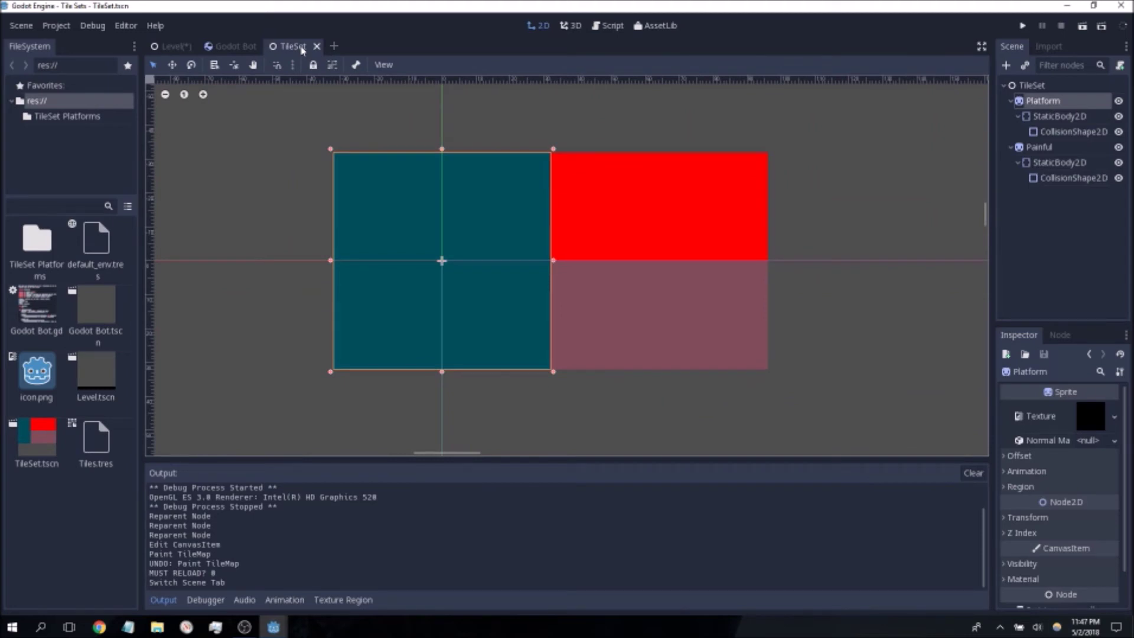
pyautogui.click(232, 48)
pyautogui.click(1104, 86)
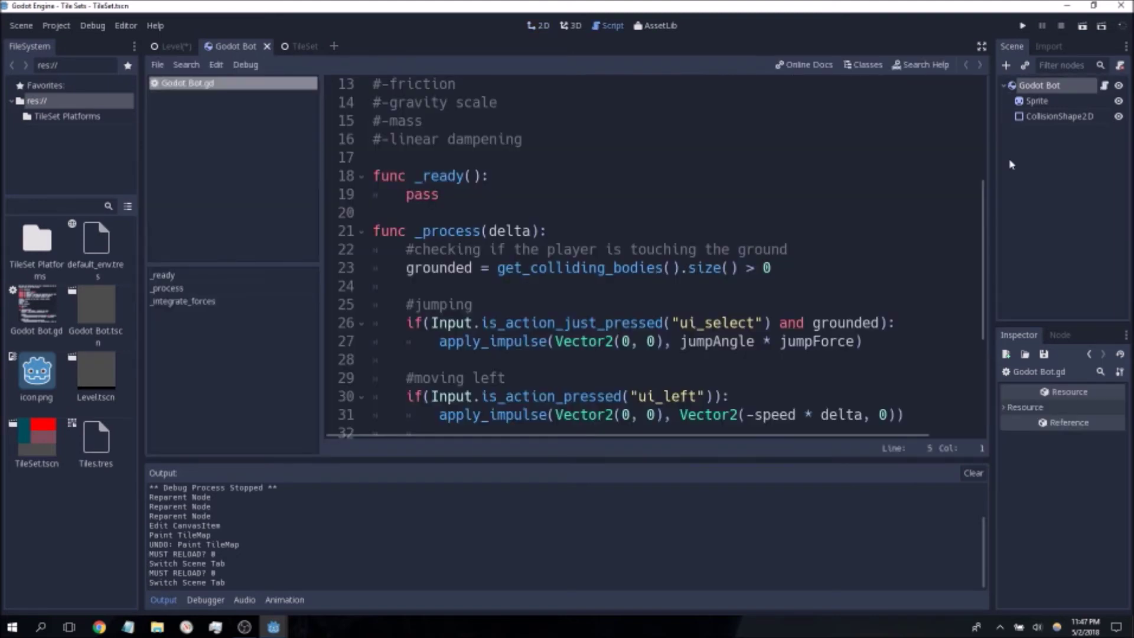
pyautogui.click(628, 398)
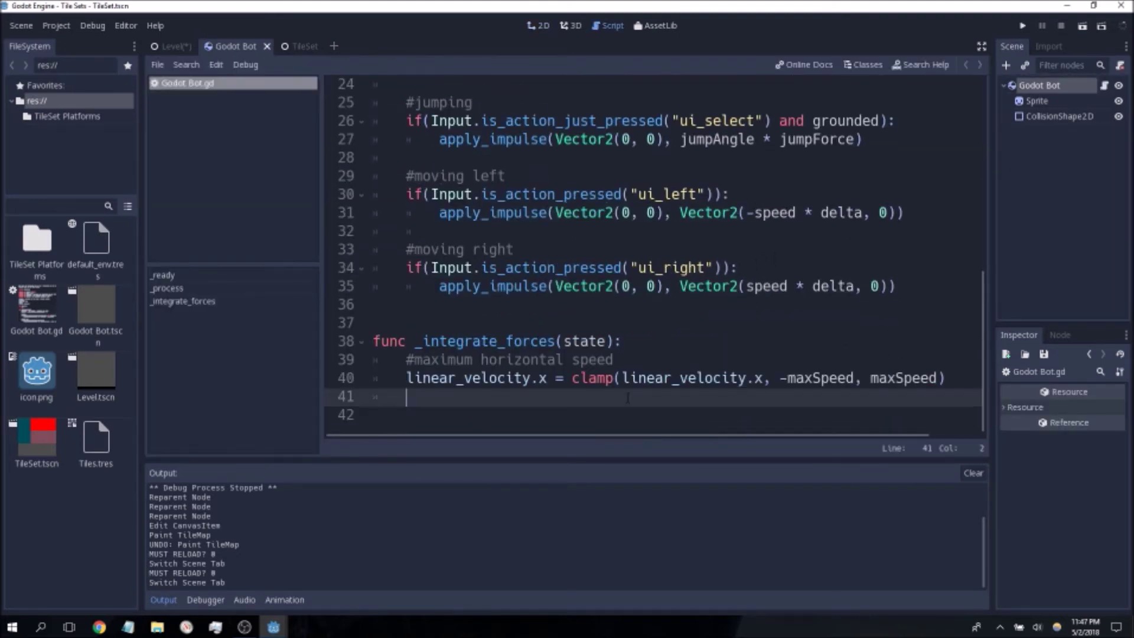
pyautogui.press('Return')
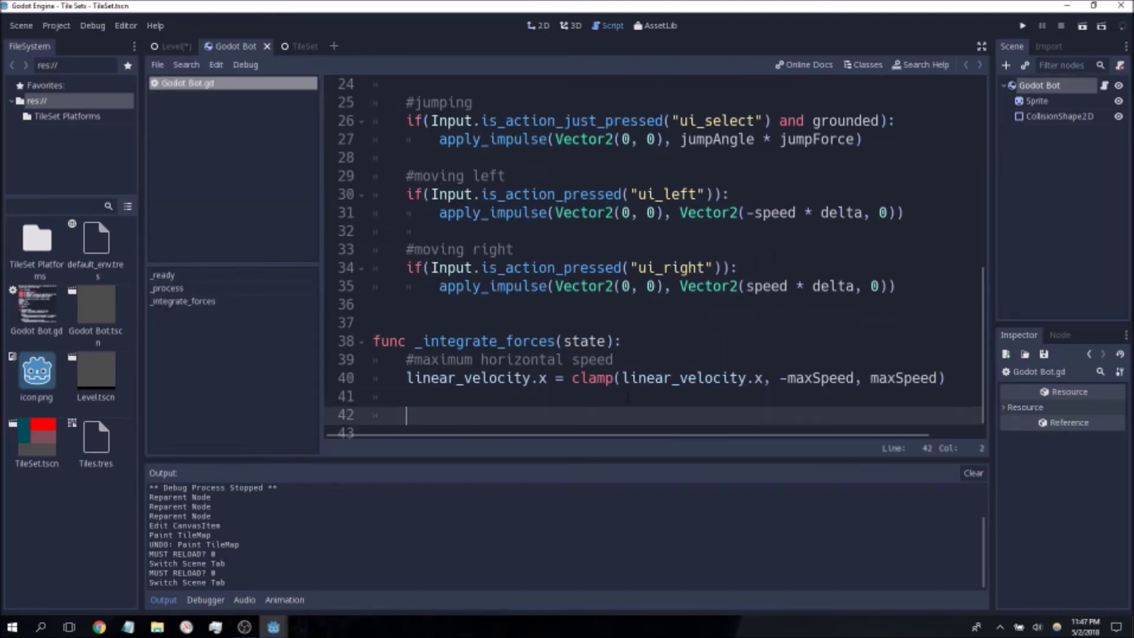
pyautogui.press('Return')
pyautogui.press('Up')
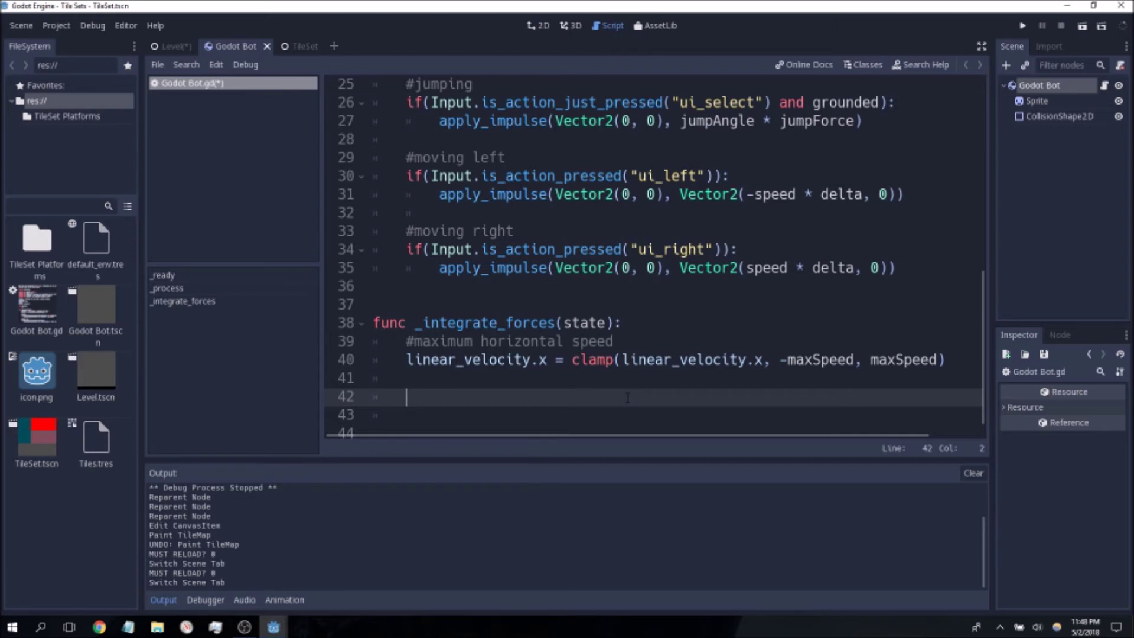
# Return to the Level scene's 2D view, inspect the platform layout and select the TileMap node.
pyautogui.click(176, 47)
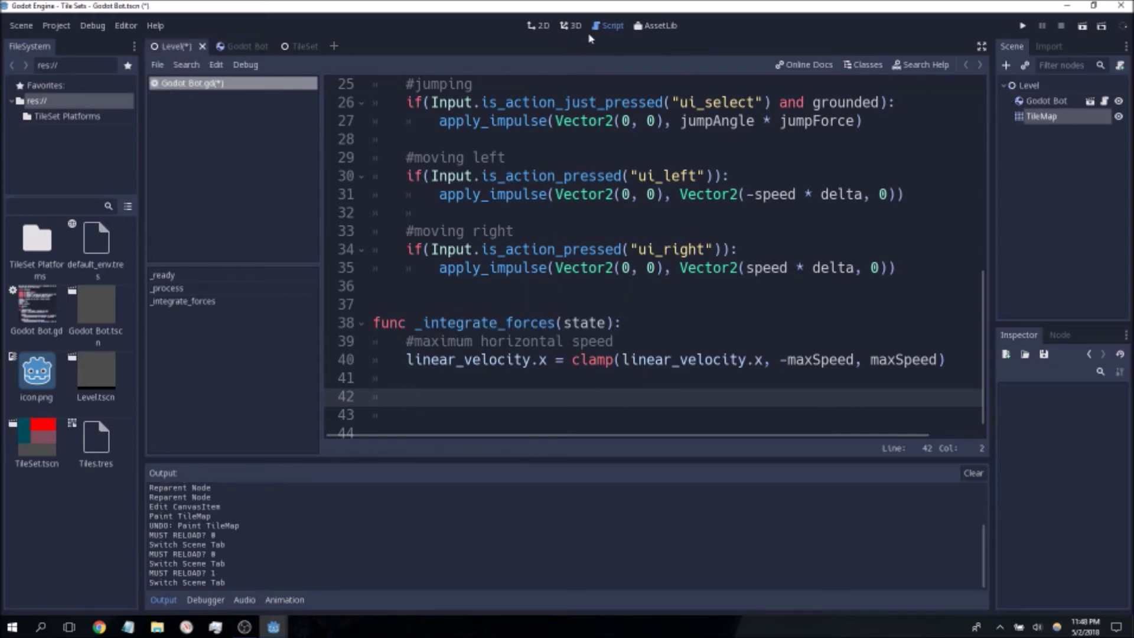
pyautogui.click(542, 26)
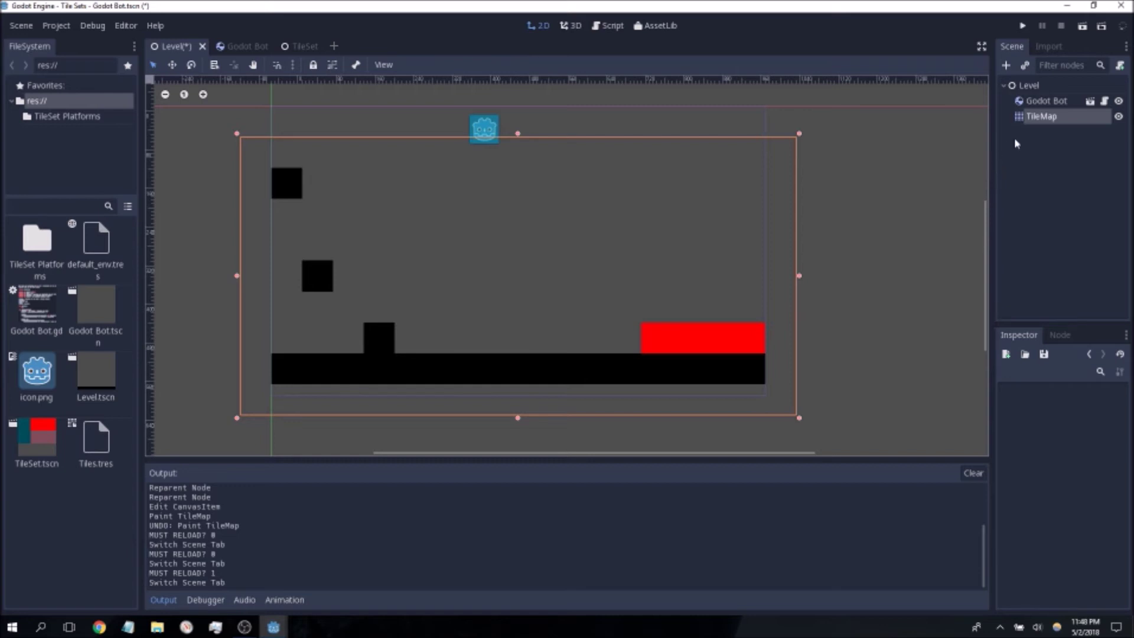
pyautogui.click(871, 209)
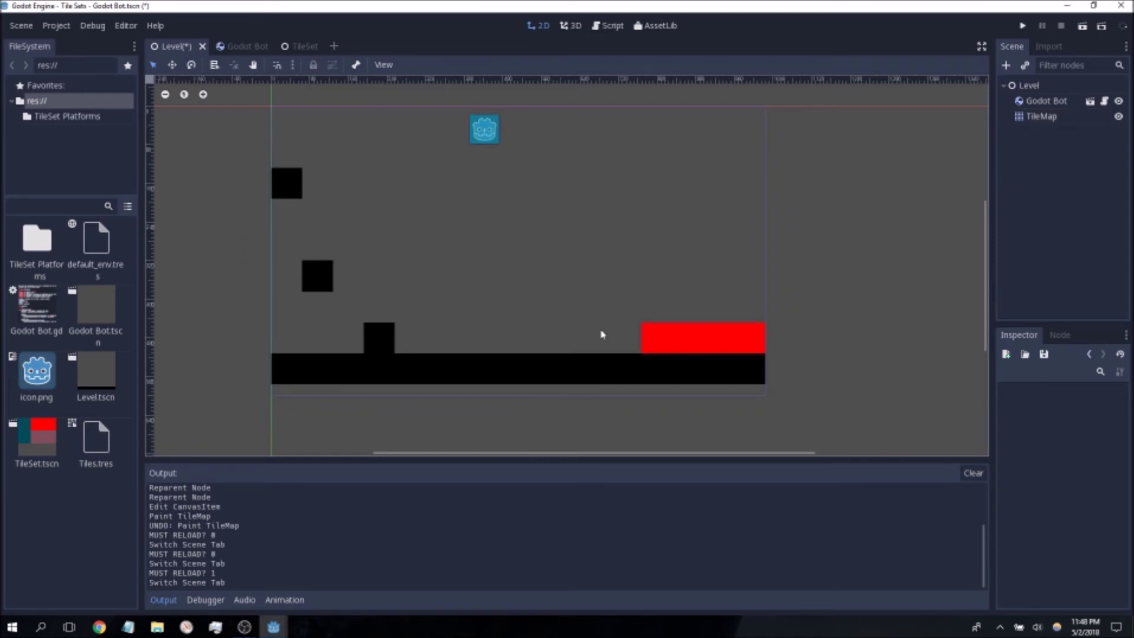
pyautogui.scroll(1, 412, 329)
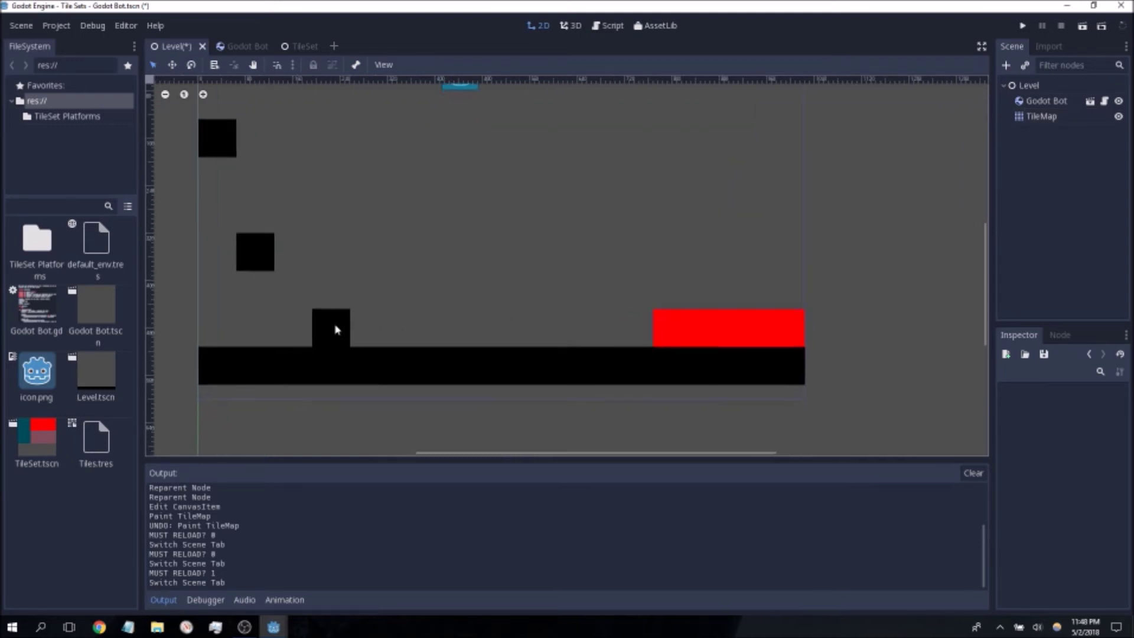
pyautogui.click(1040, 117)
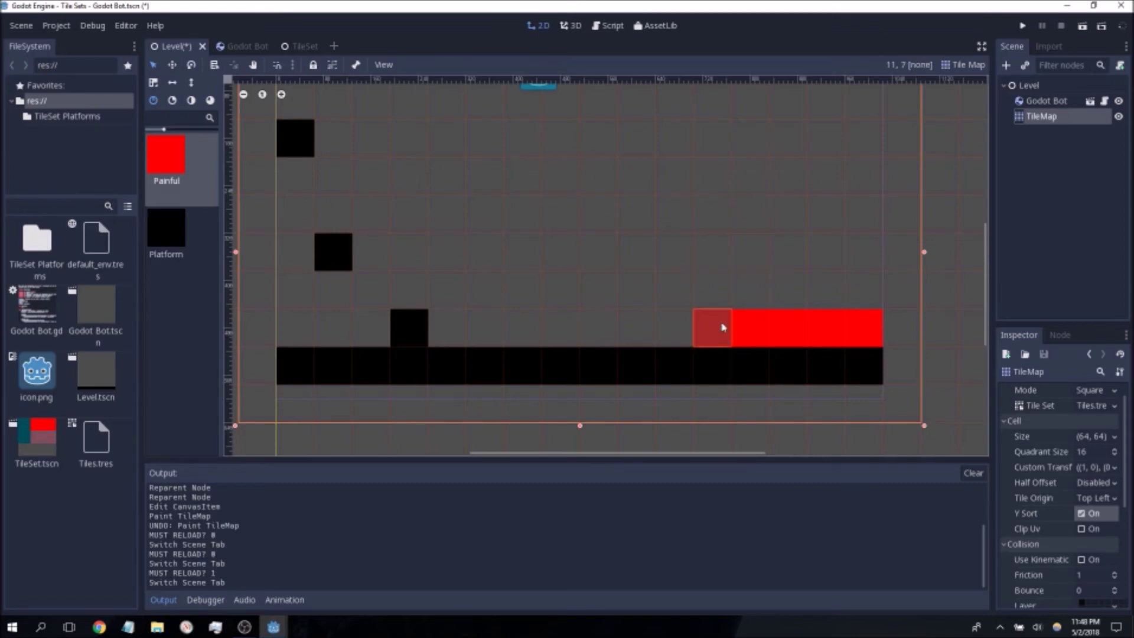
pyautogui.scroll(-1, 706, 319)
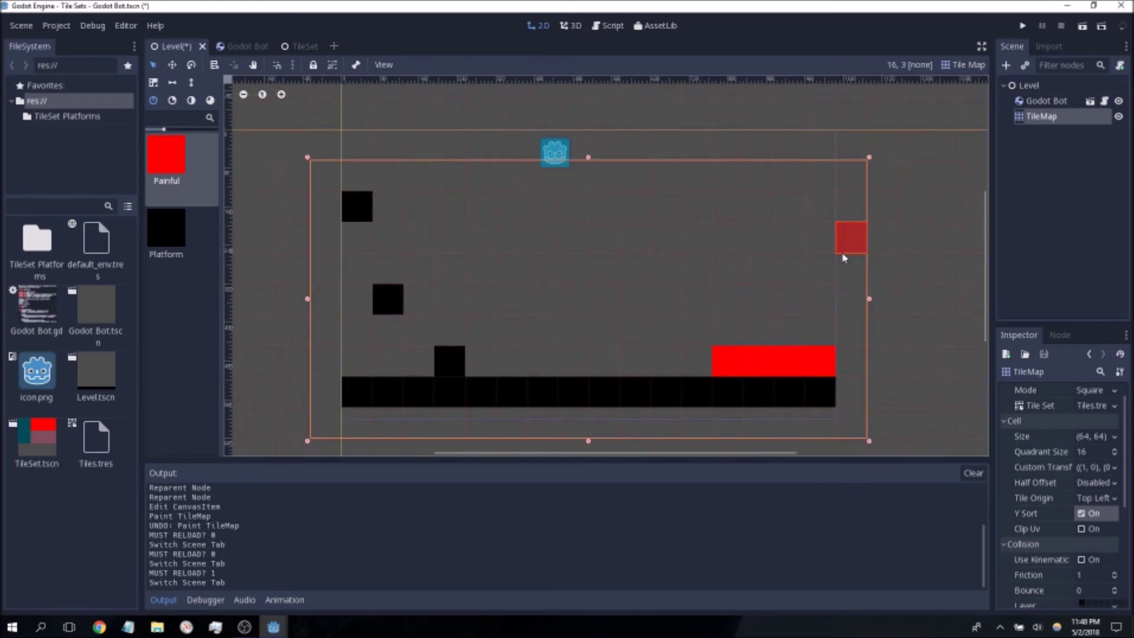
# Create a second TileMap node and place it directly under the Level root, below the existing TileMap.
pyautogui.click(1010, 66)
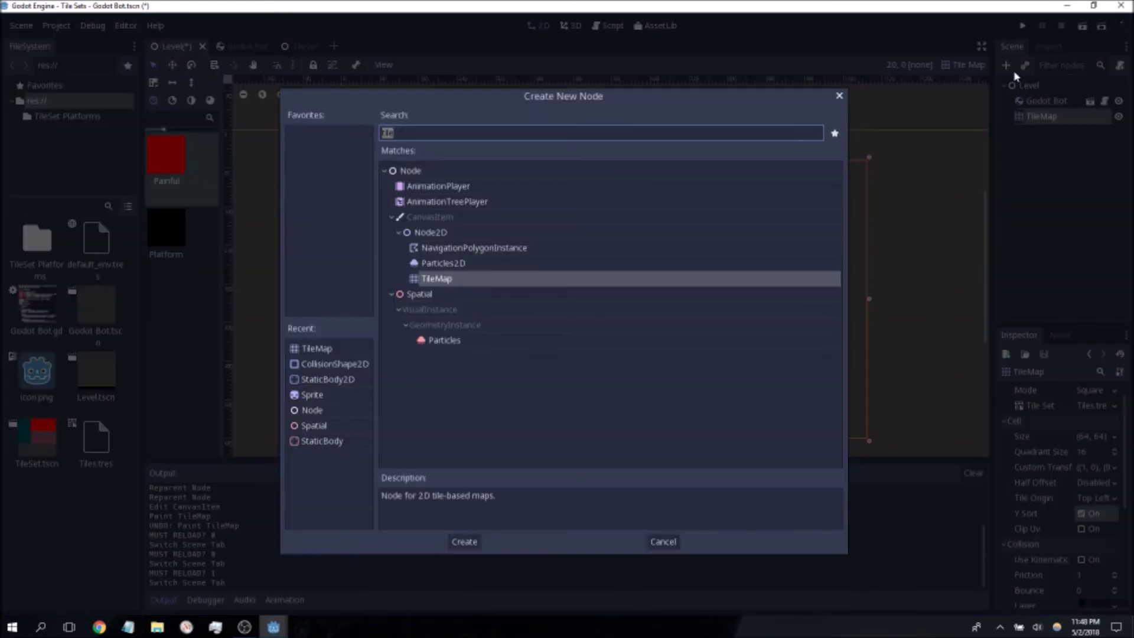
pyautogui.write('tile')
pyautogui.doubleClick(449, 279)
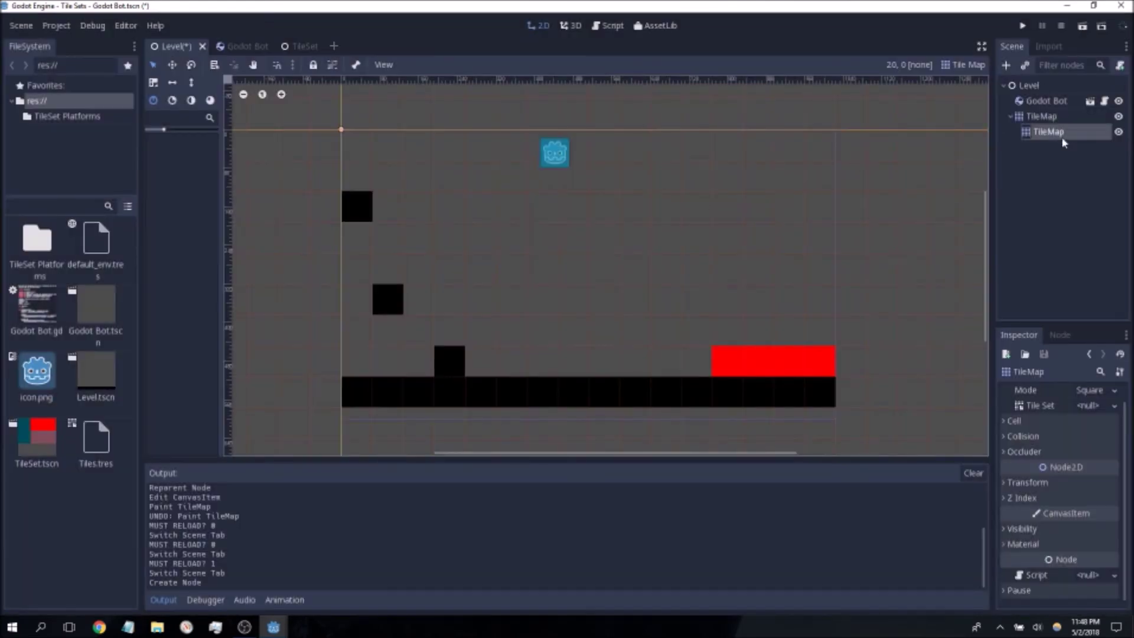
pyautogui.moveTo(1052, 134)
pyautogui.mouseDown()
pyautogui.moveTo(1050, 112)
pyautogui.moveTo(1047, 141)
pyautogui.mouseUp()
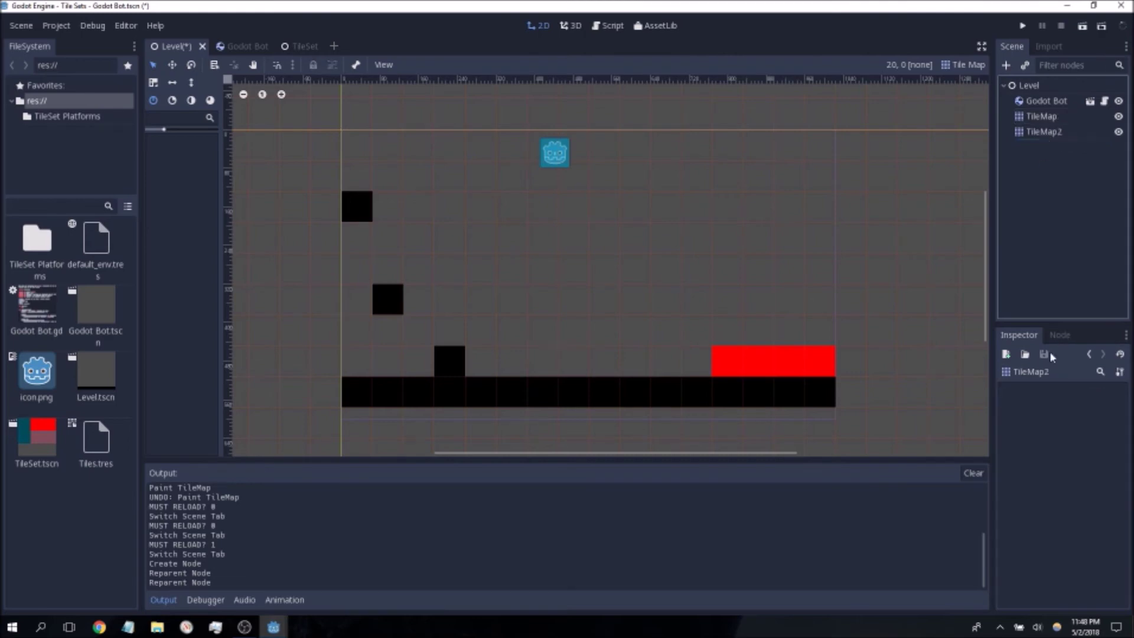
# Load the exported Tiles.tres resource as the tile set of TileMap2.
pyautogui.click(1050, 133)
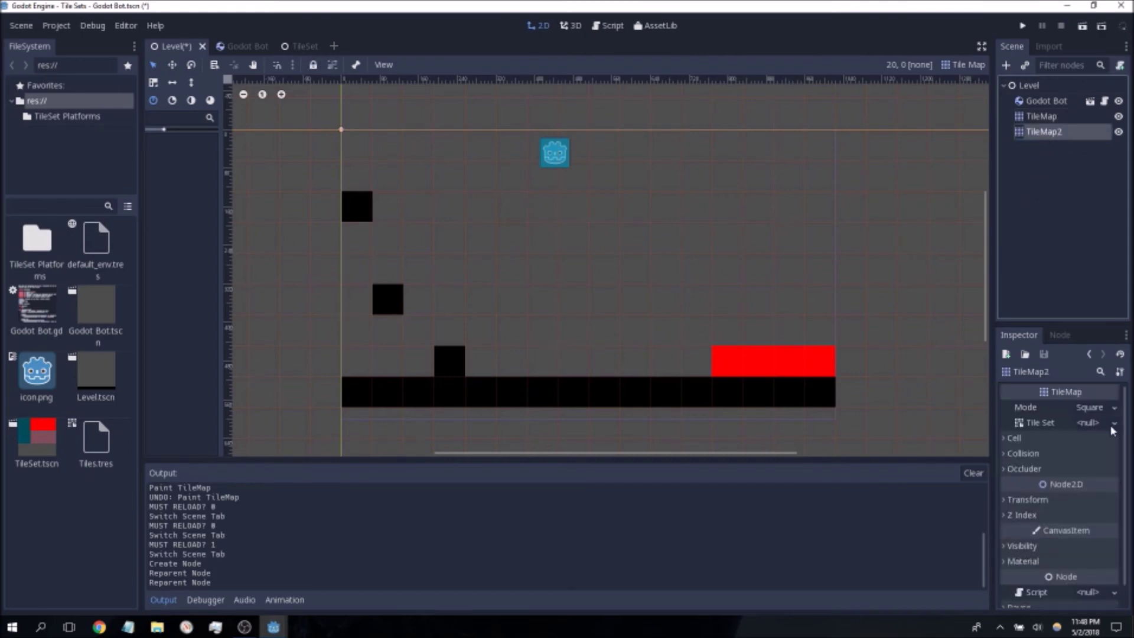
pyautogui.click(1114, 423)
pyautogui.click(1098, 470)
pyautogui.doubleClick(460, 155)
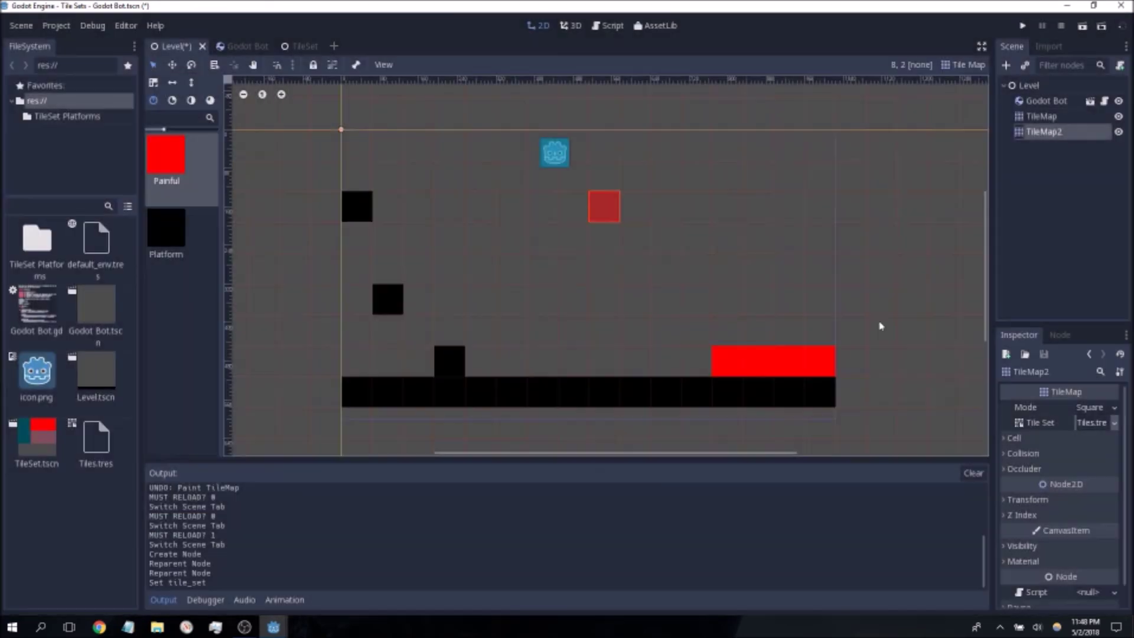
# Add TileMap2 to a group named Ow and return to its properties.
pyautogui.click(1062, 335)
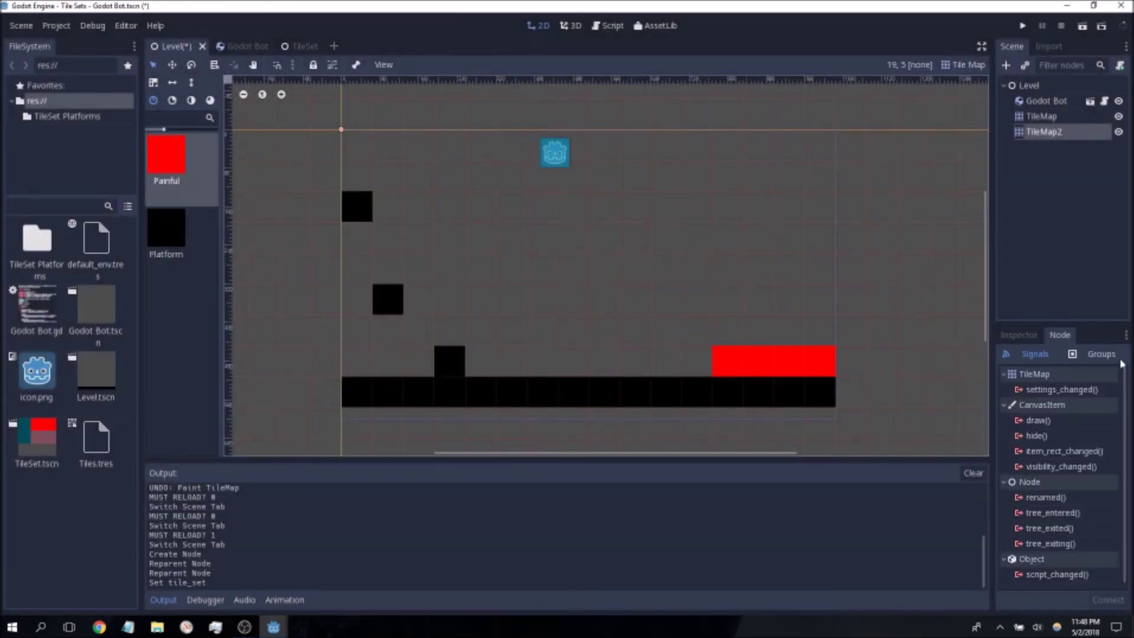
pyautogui.click(1084, 355)
pyautogui.click(1069, 372)
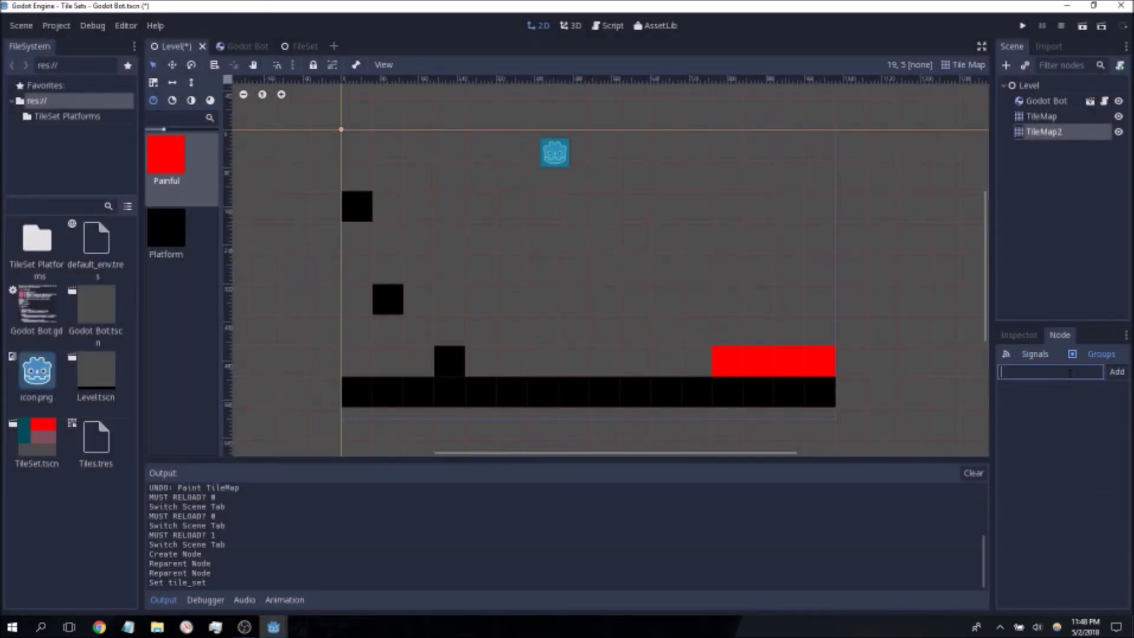
pyautogui.write('Ow')
pyautogui.press('Return')
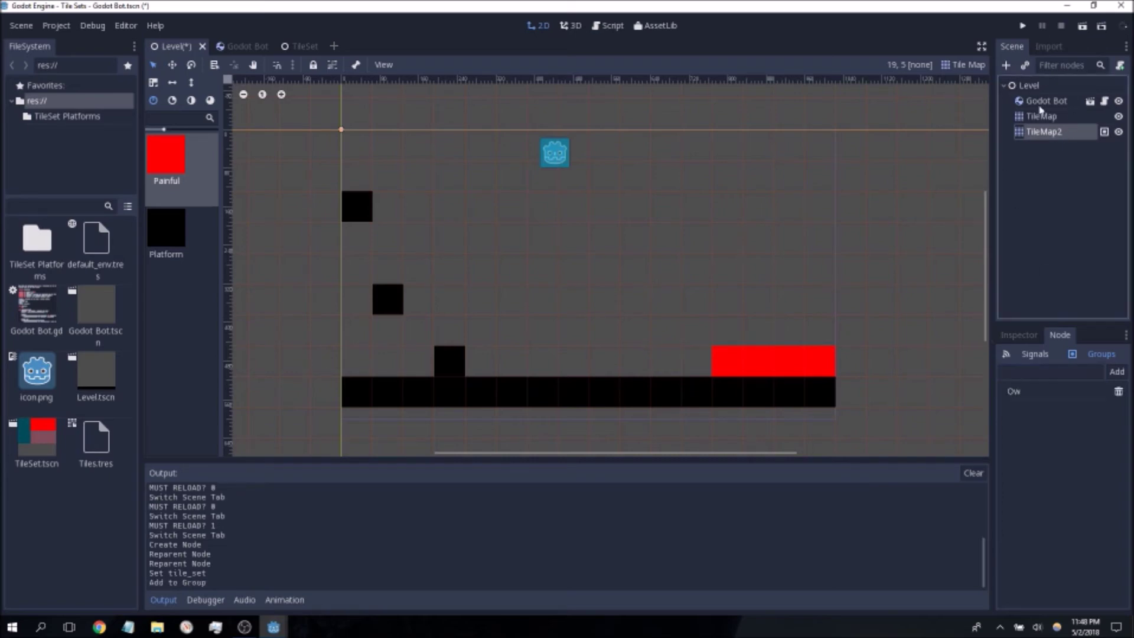
pyautogui.click(1018, 340)
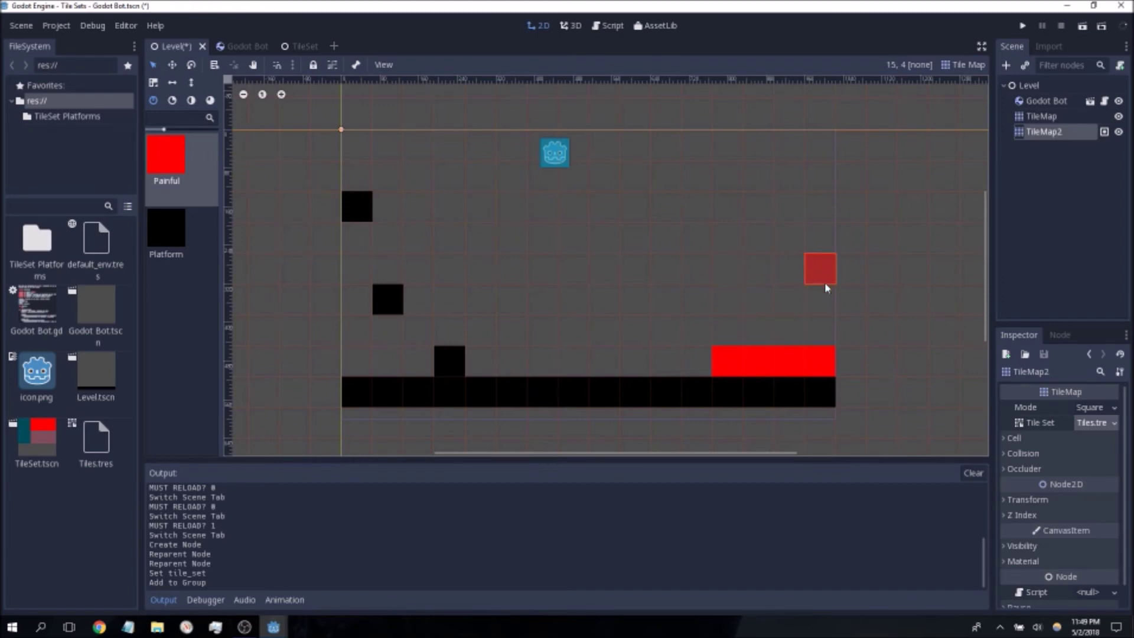
# On TileMap2, paint a 2×2 Painful block above the red strip and fill the gaps between the stepped black tiles with Platform tiles.
pyautogui.moveTo(821, 273)
pyautogui.mouseDown()
pyautogui.moveTo(786, 274)
pyautogui.moveTo(815, 303)
pyautogui.mouseUp()
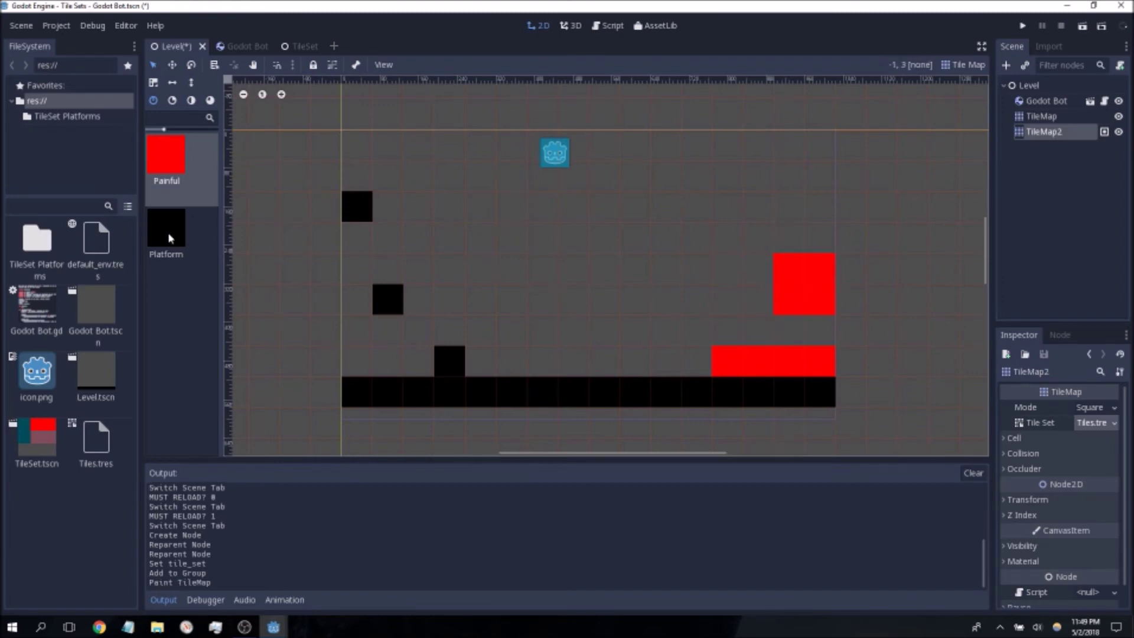
pyautogui.click(168, 232)
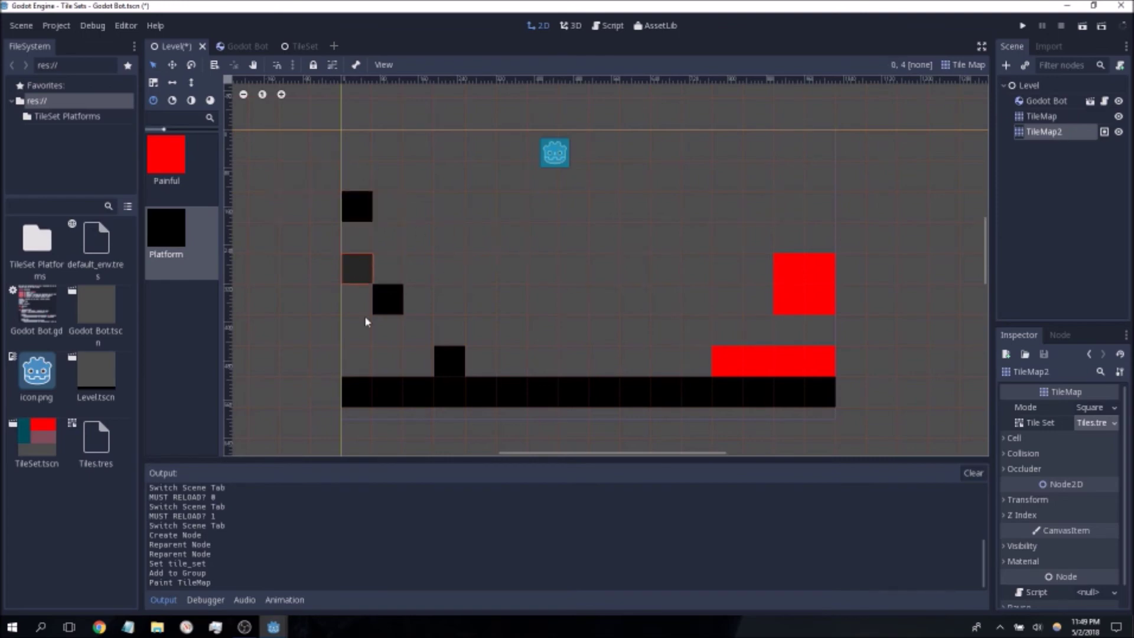
pyautogui.click(416, 329)
pyautogui.moveTo(349, 266); pyautogui.dragTo(354, 244)
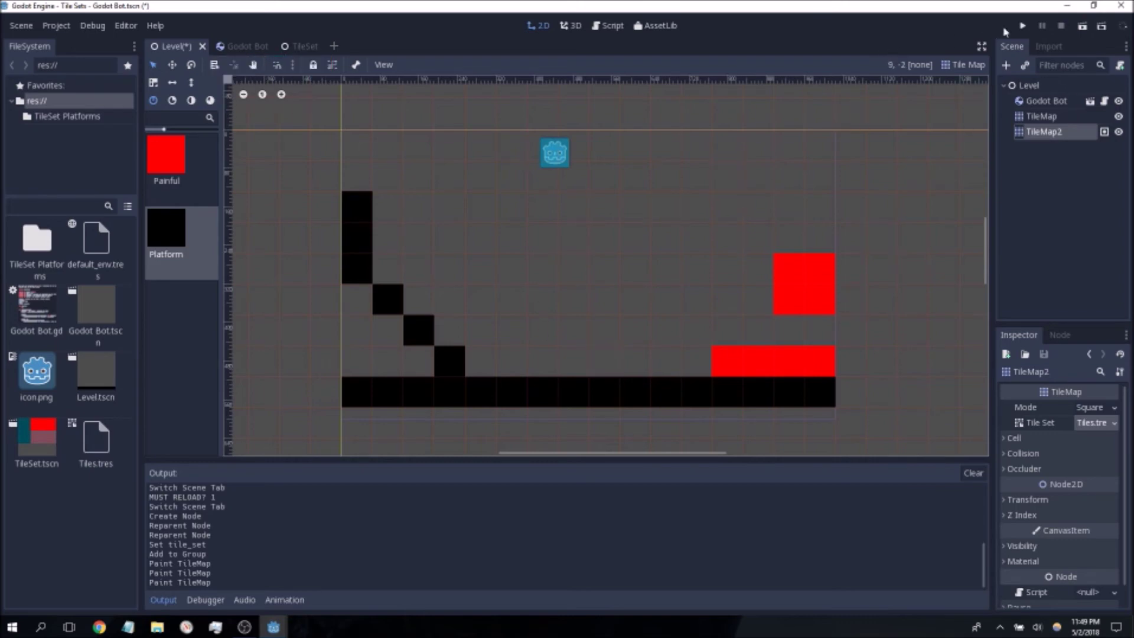
# Reopen Godot Bot's script and begin the declaration "var count = state." on line 42 of _integrate_forces.
pyautogui.click(247, 46)
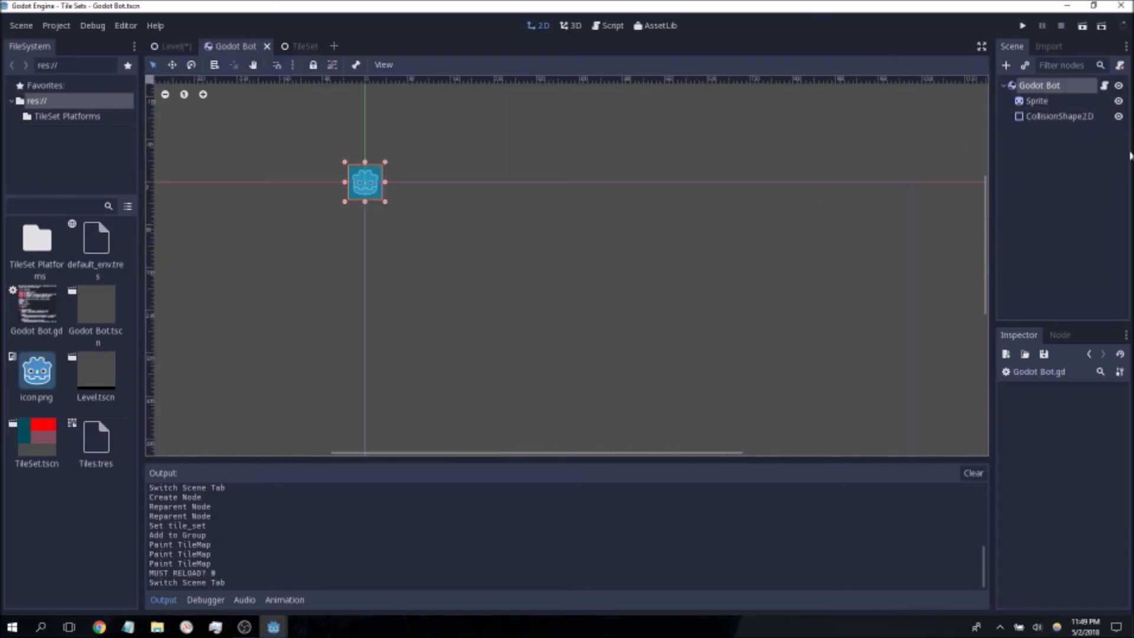
pyautogui.click(1104, 86)
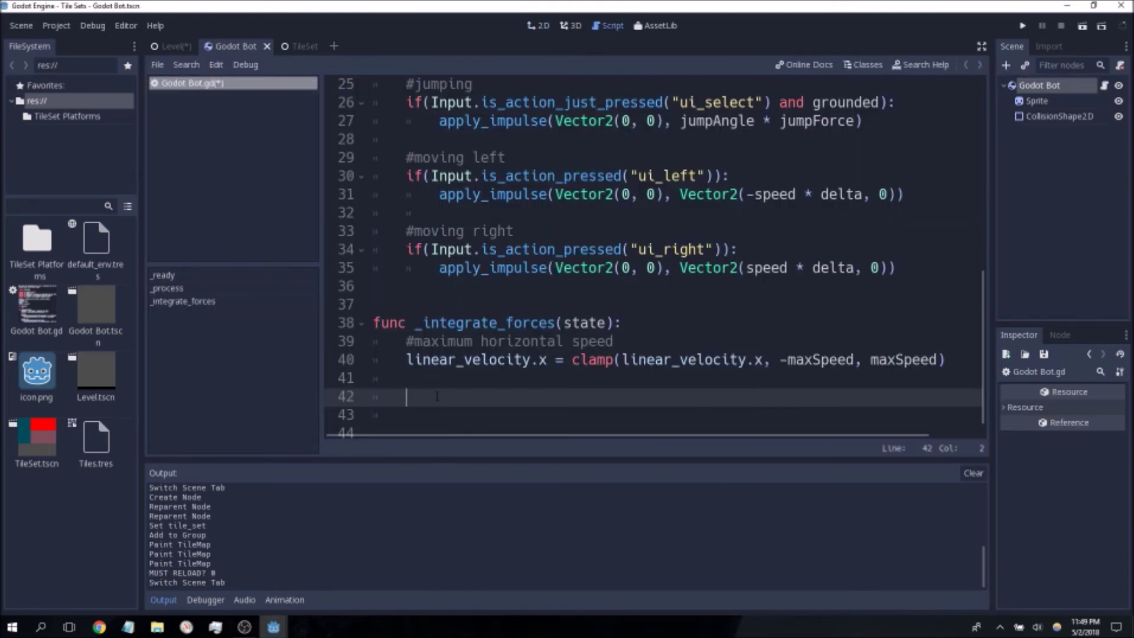
pyautogui.moveTo(437, 396); pyautogui.dragTo(363, 334)
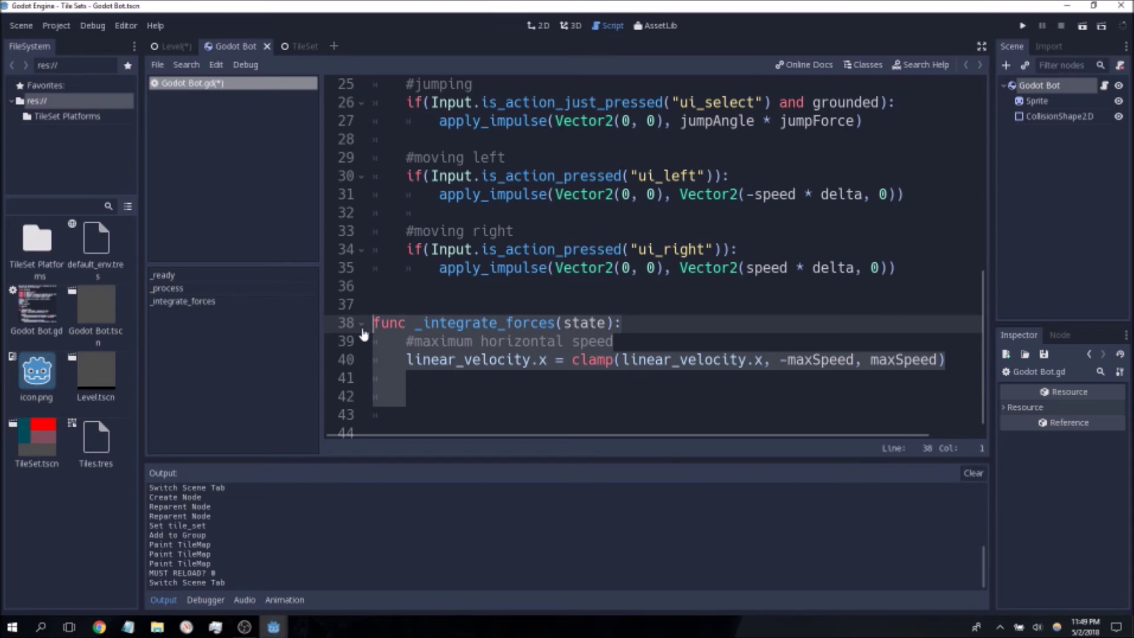
pyautogui.click(408, 397)
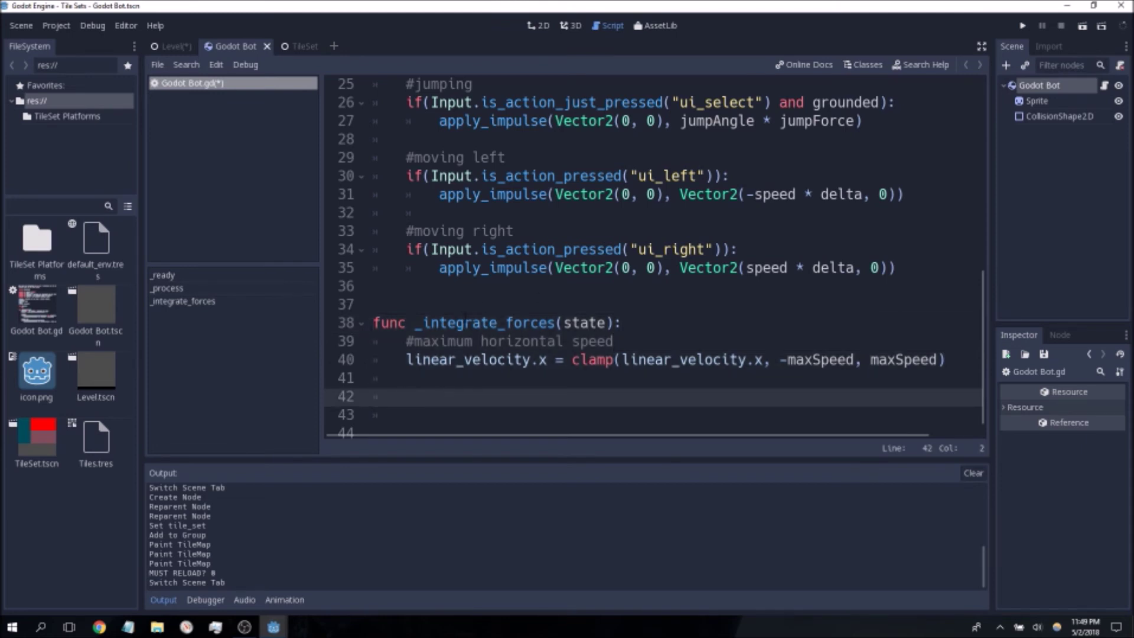
pyautogui.write('var count = state')
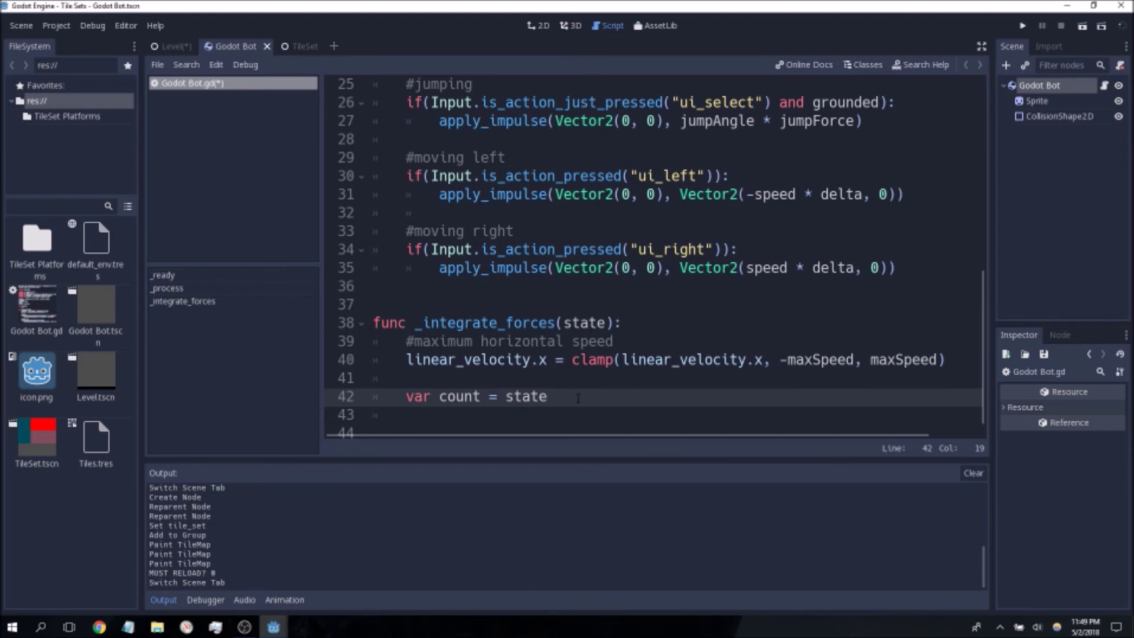
pyautogui.write('.')
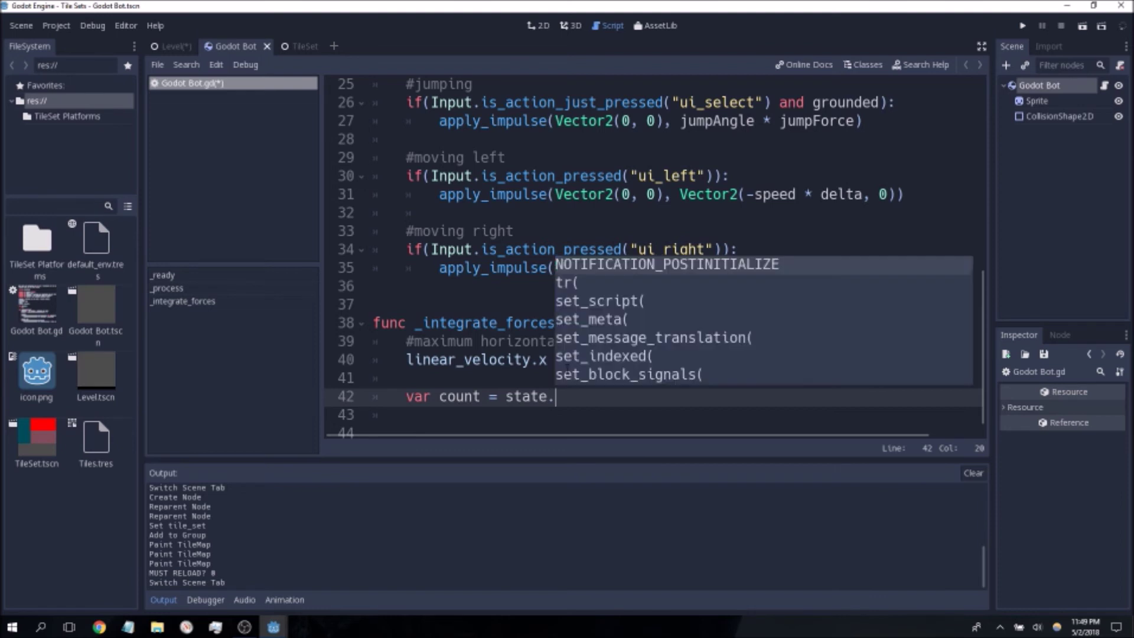
pyautogui.write('get_colliding')
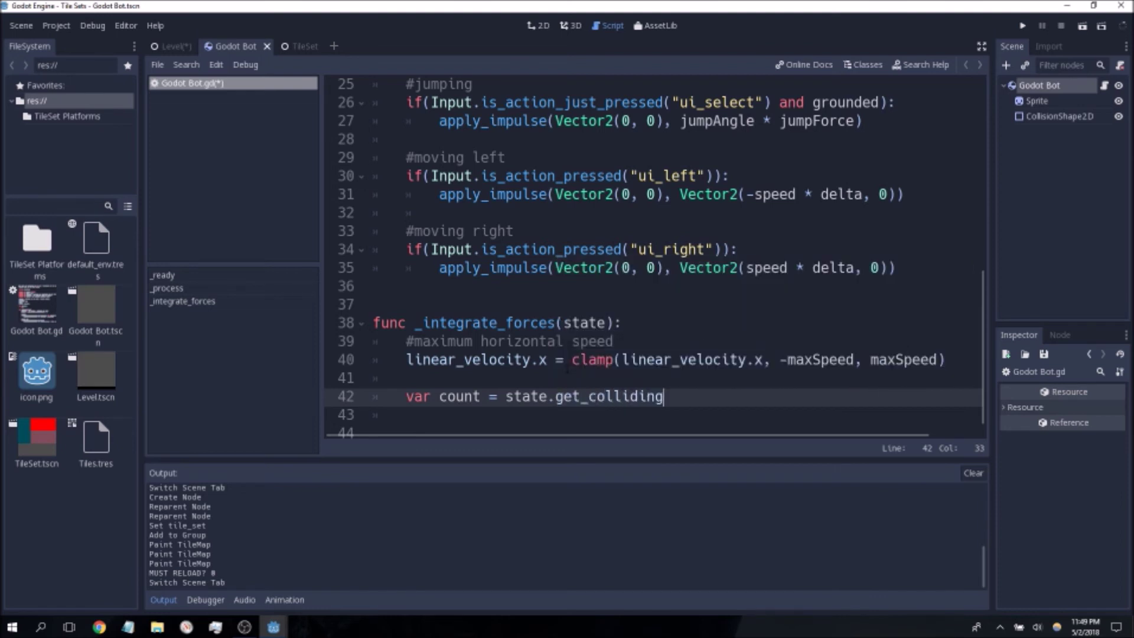
pyautogui.press('BackSpace')
pyautogui.press('BackSpace')
pyautogui.press('BackSpace')
pyautogui.press('BackSpace')
pyautogui.press('BackSpace')
pyautogui.press('BackSpace')
pyautogui.press('BackSpace')
pyautogui.press('BackSpace')
pyautogui.press('BackSpace')
pyautogui.press('BackSpace')
pyautogui.press('BackSpace')
# Complete the declaration on line 42 as "var count = state.get_contact_count() - 1" and start a new line below it.
pyautogui.write('t_col')
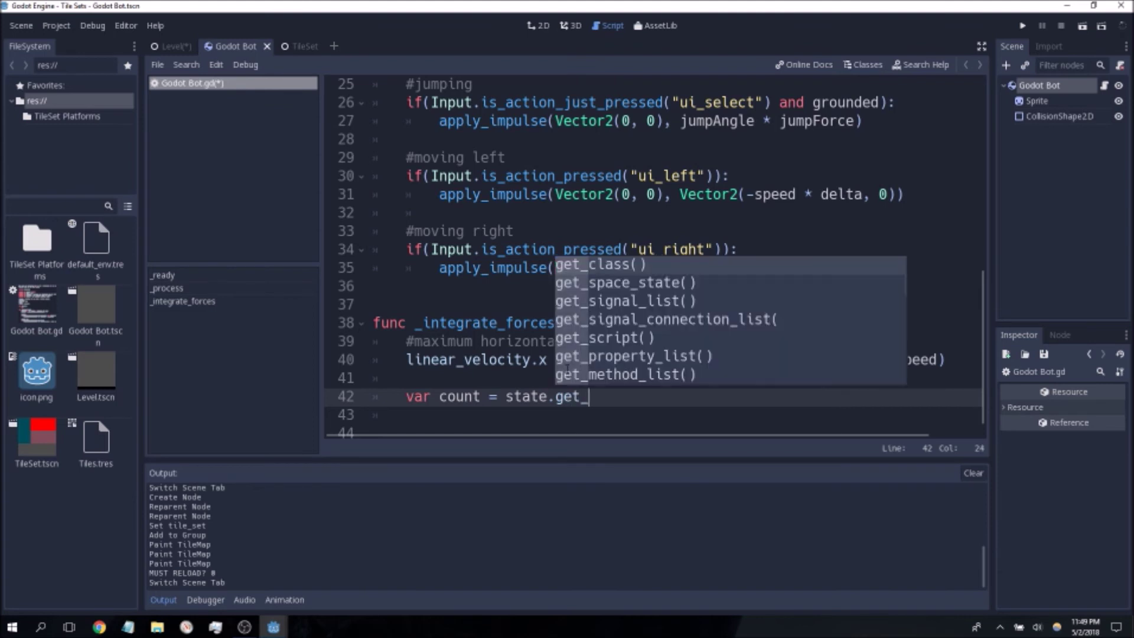
pyautogui.press('BackSpace')
pyautogui.press('BackSpace')
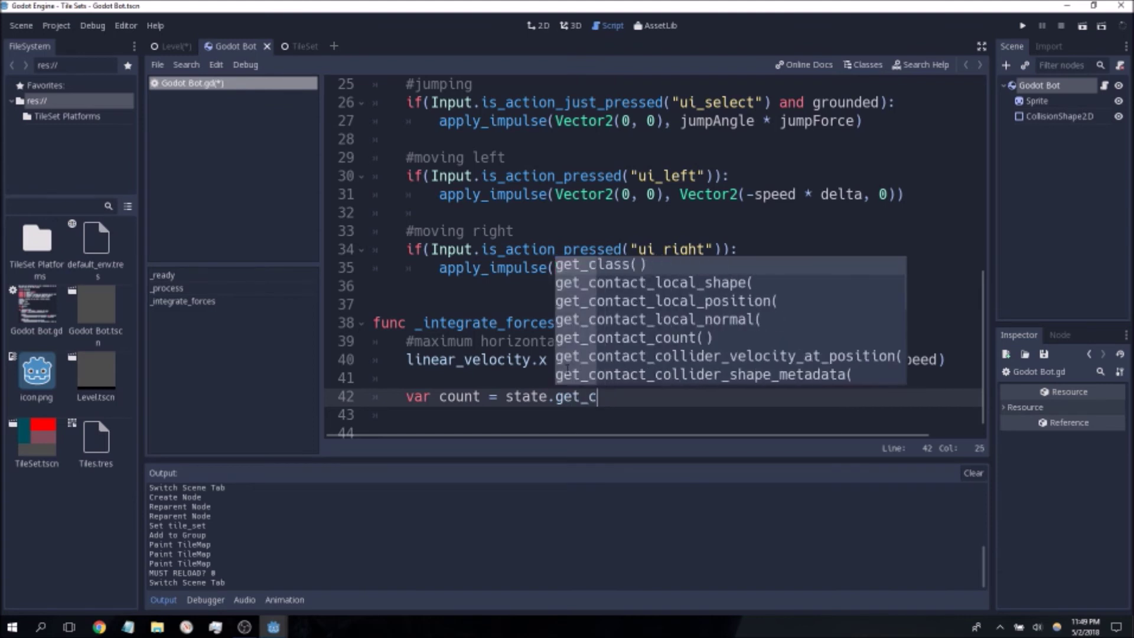
pyautogui.write('ontact_coun')
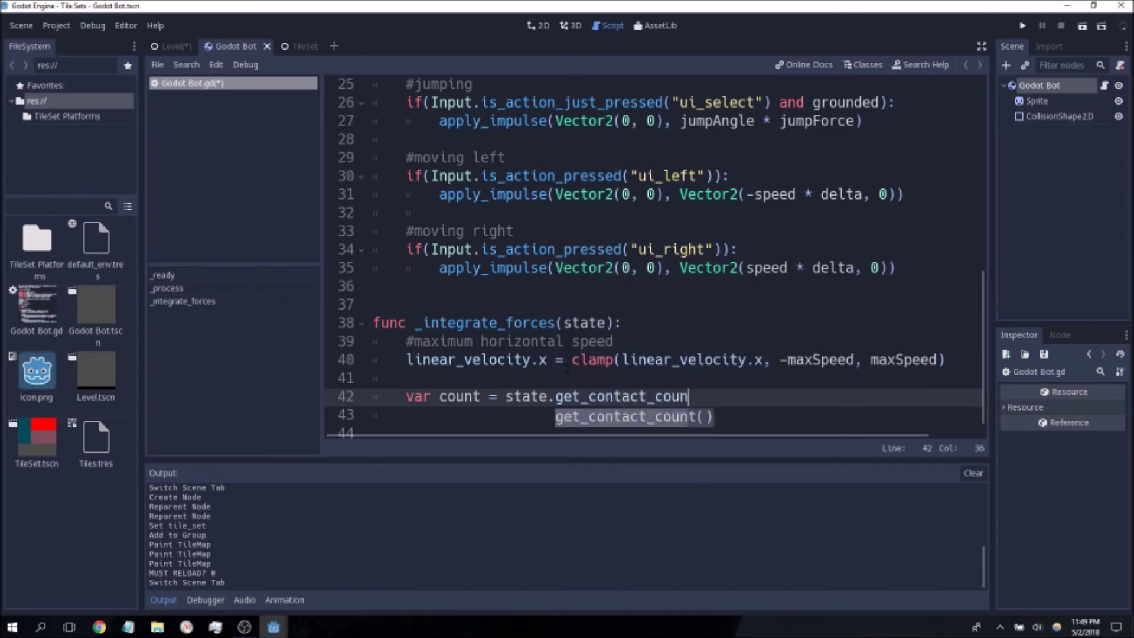
pyautogui.press('Return')
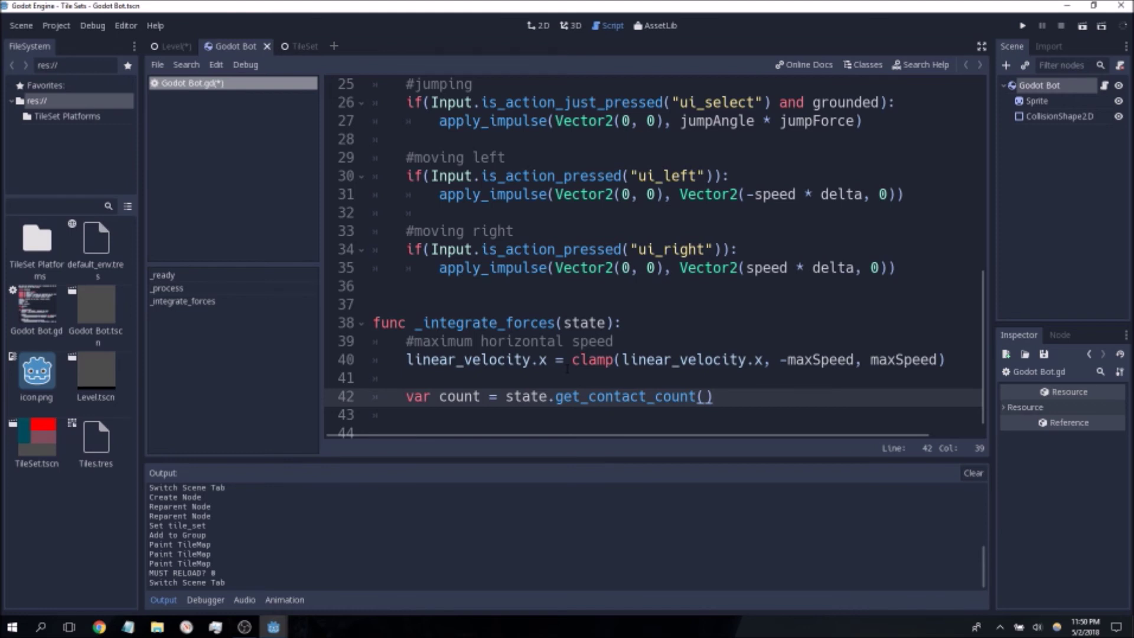
pyautogui.write('- 1')
pyautogui.press('Return')
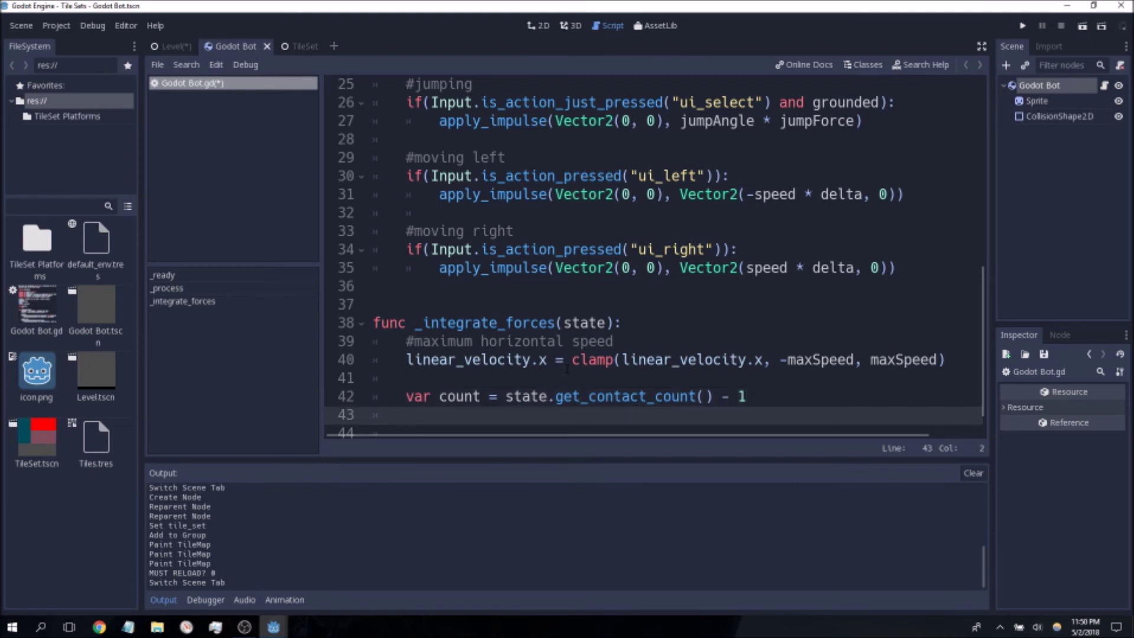
# Add the loop "for i in range(count):" below the count declaration.
pyautogui.write('for i in')
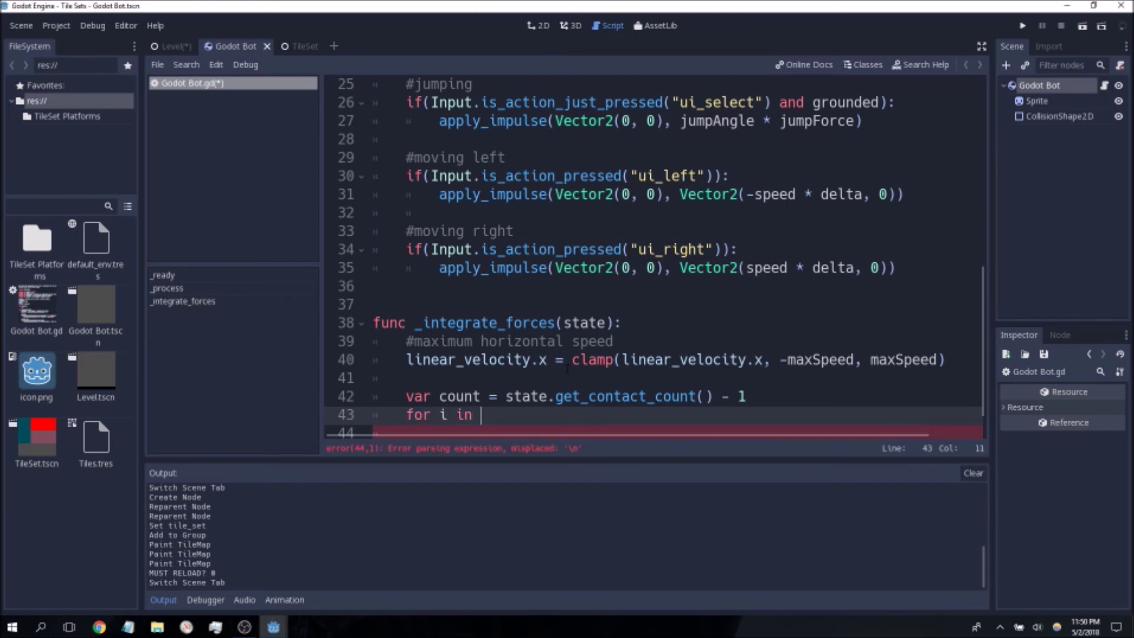
pyautogui.hotkey('ctrl', 'space')
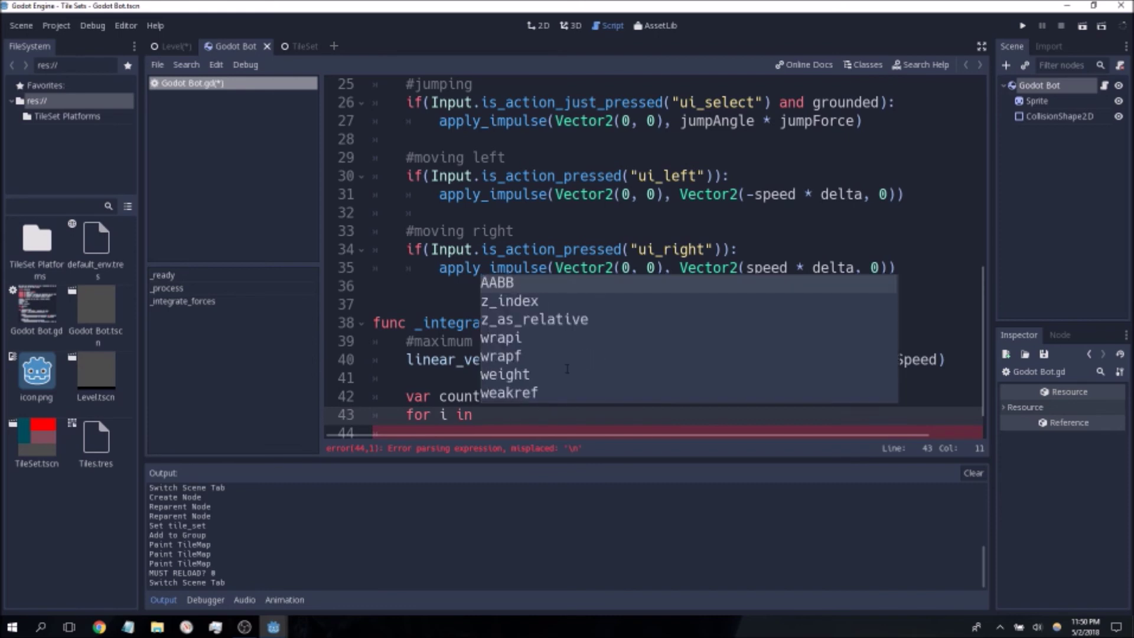
pyautogui.write('range(count')
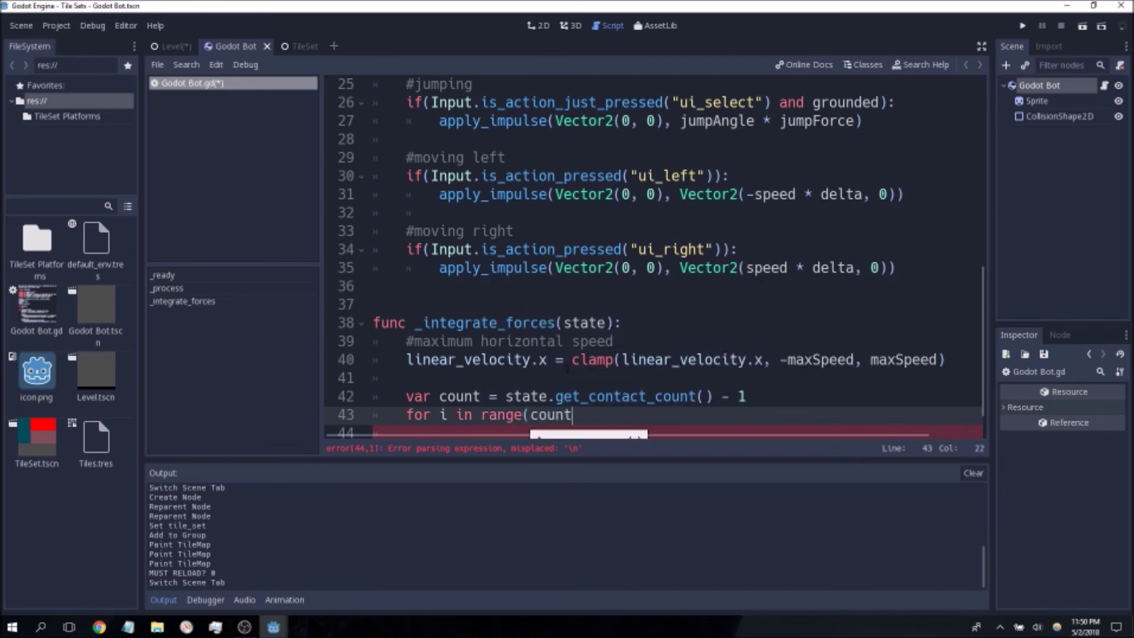
pyautogui.write('):')
pyautogui.press('Return')
# Inside the loop, add "if(state.get_contact_collider_object(i).is_in_group("Ow")):" with queue_free() as its body.
pyautogui.write('if(')
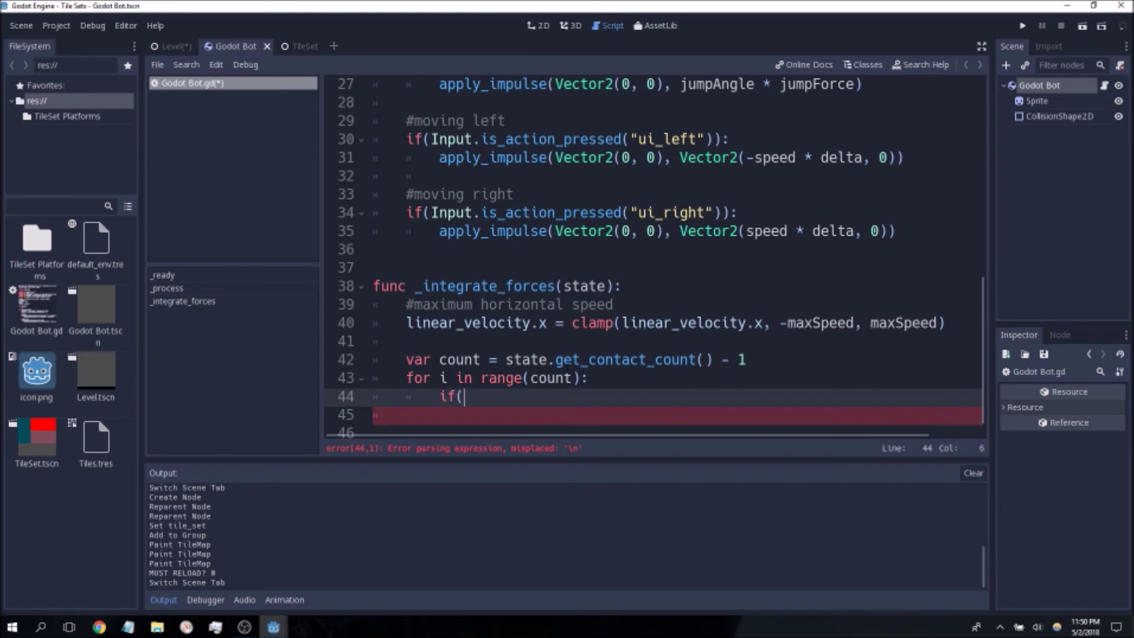
pyautogui.write('state.get_conta')
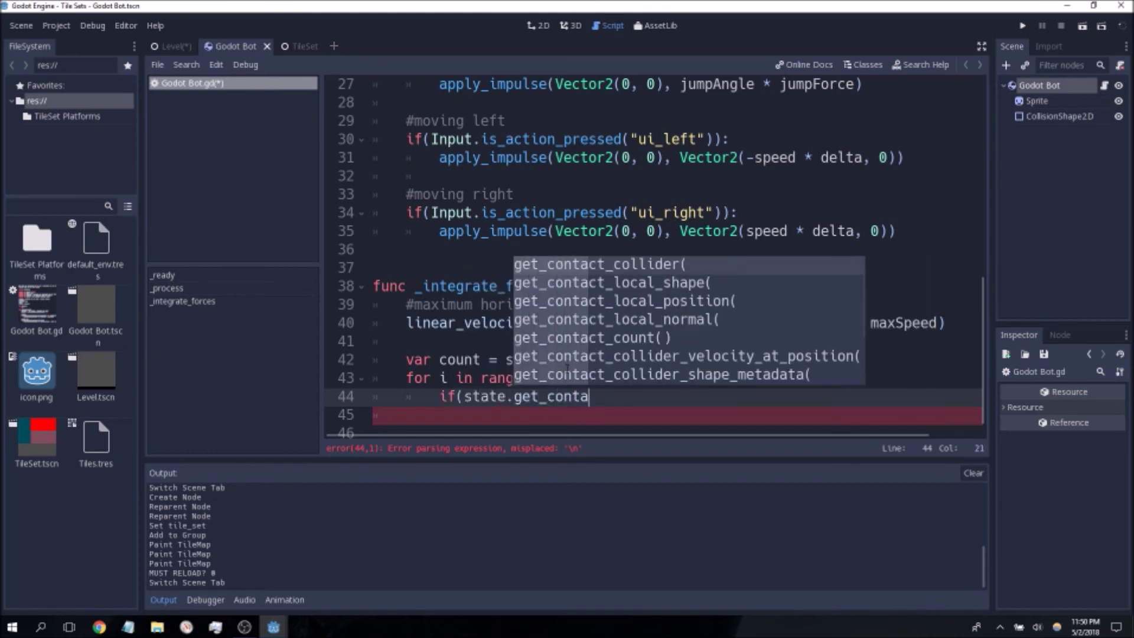
pyautogui.write('ct_colli')
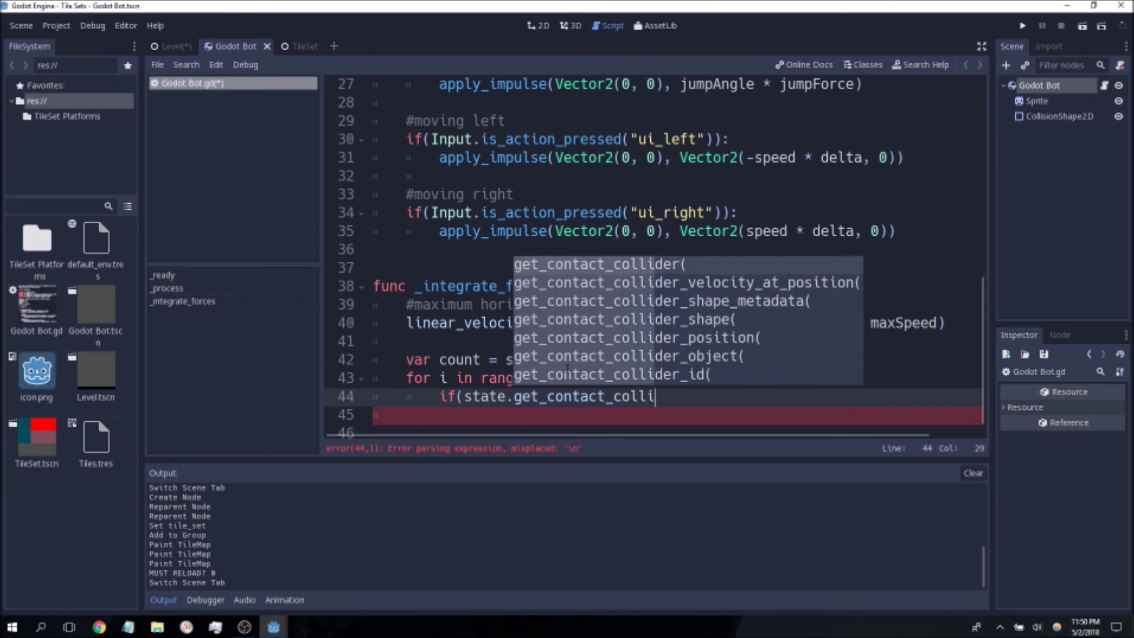
pyautogui.write('der_object(')
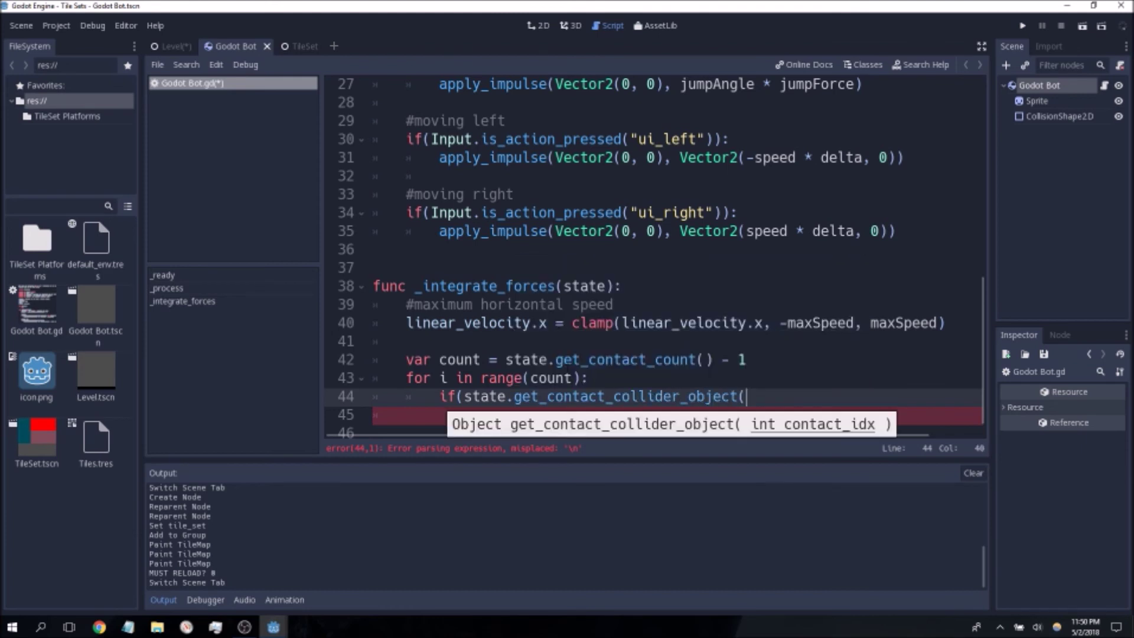
pyautogui.write('i)')
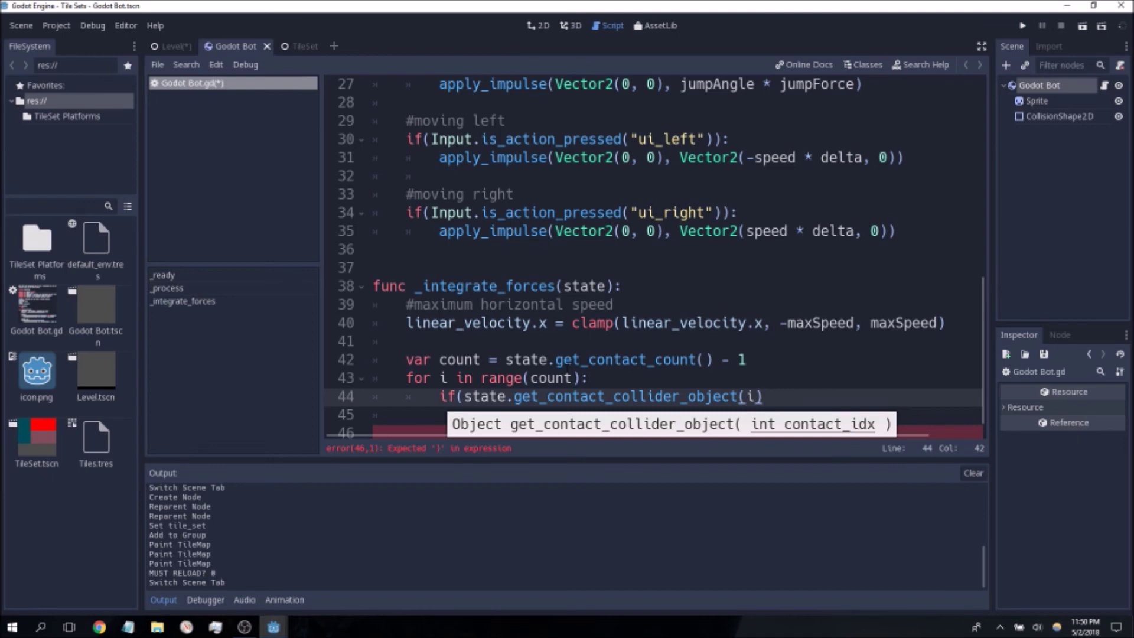
pyautogui.write('.is_in_group("O')
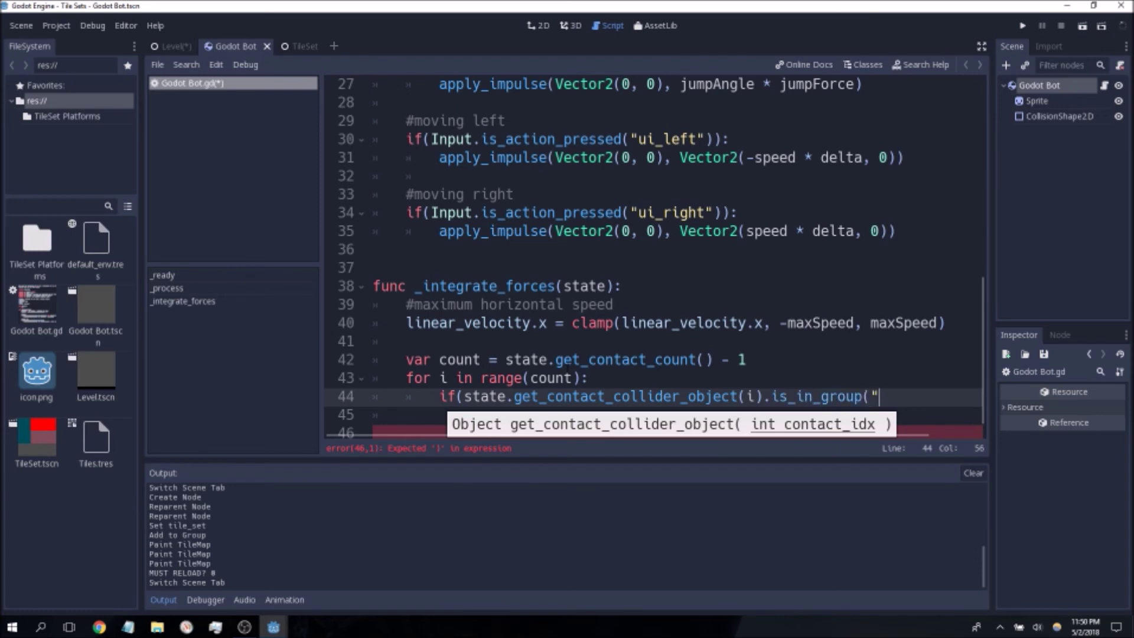
pyautogui.write(')):')
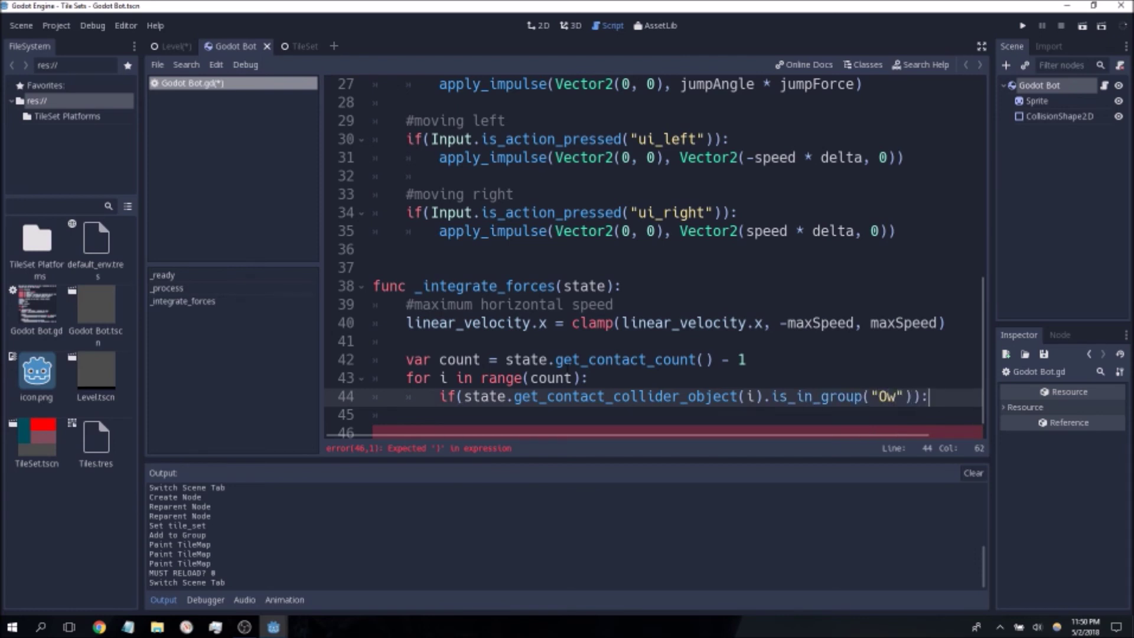
pyautogui.press('Return')
pyautogui.write('queue_free()')
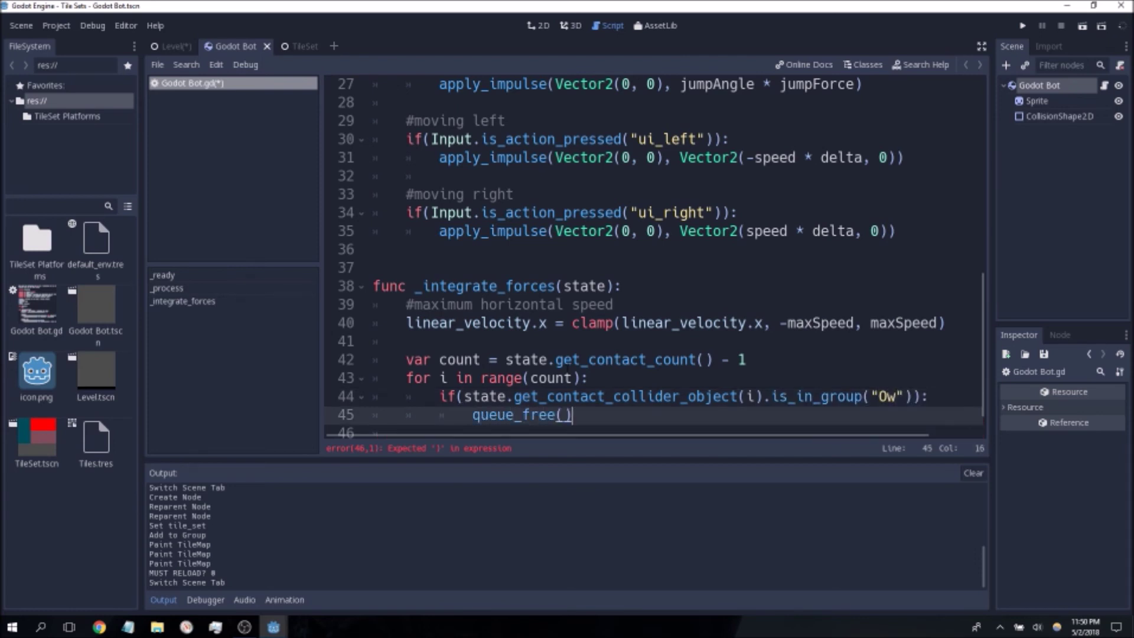
# Run the project, move Godot Bot right to test contact with the red tiles, and close the game window.
pyautogui.click(1023, 25)
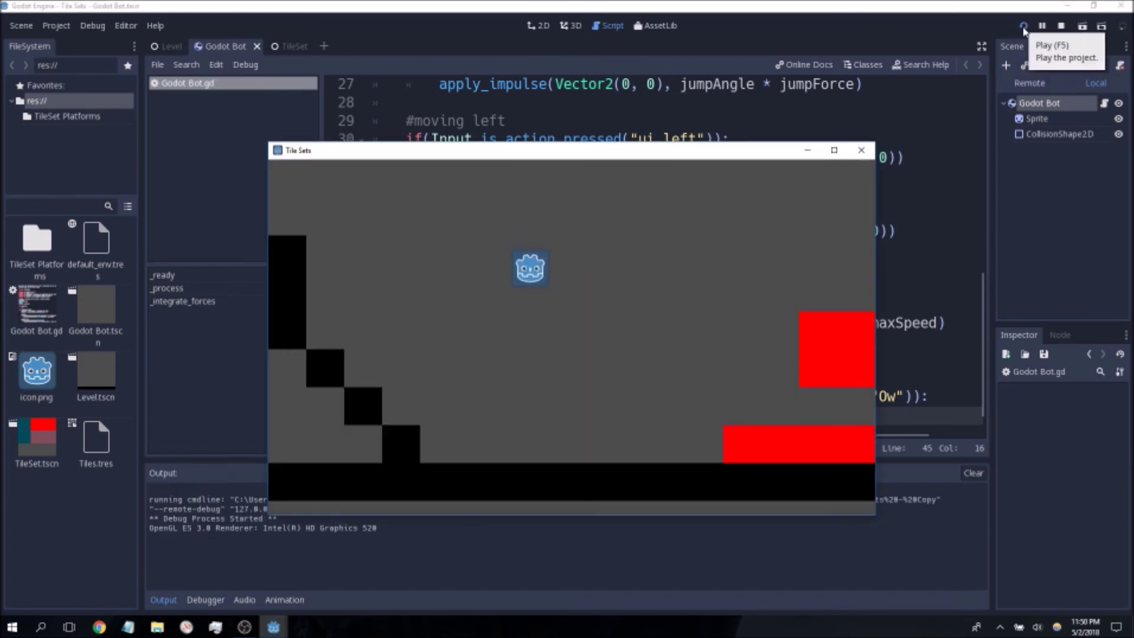
pyautogui.press('Right')
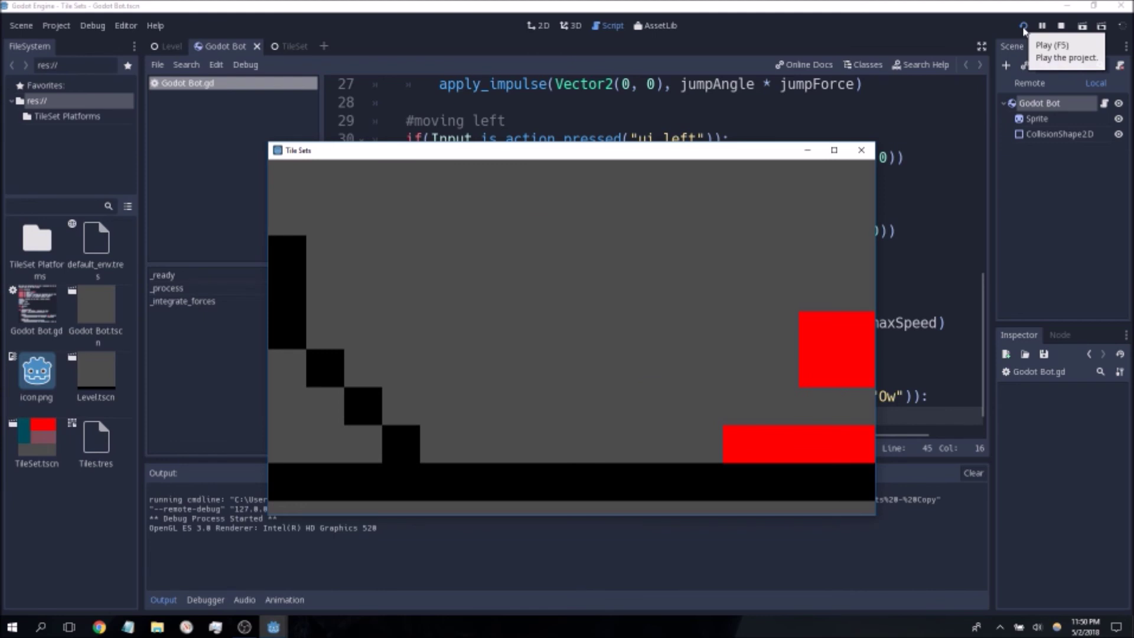
pyautogui.click(861, 150)
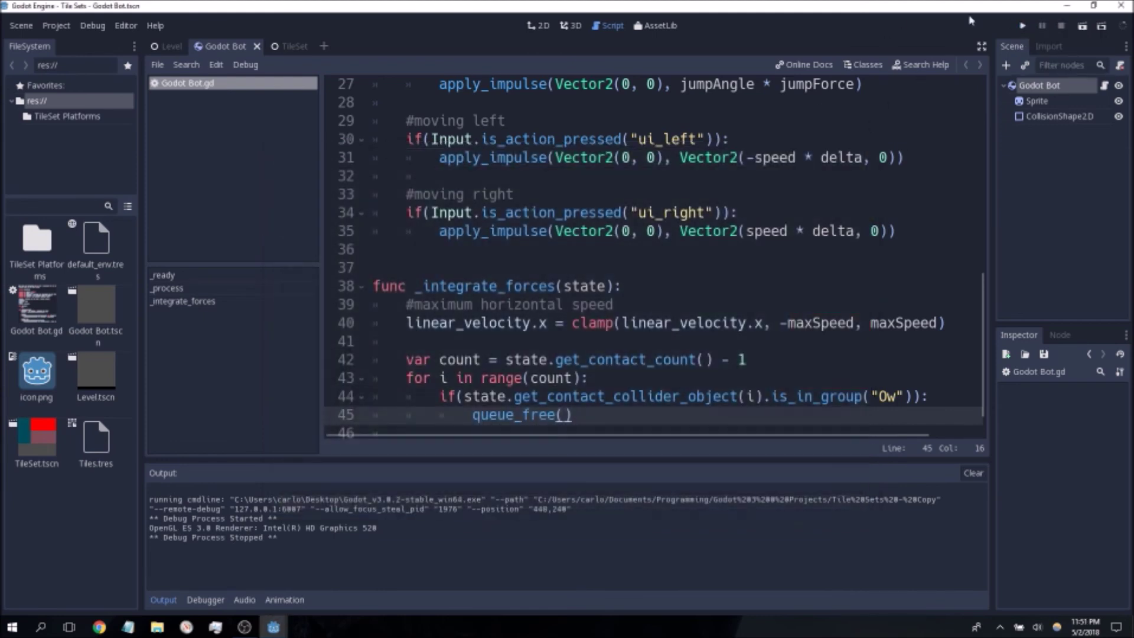
# Run the project again, jump Godot Bot left up the stepped black tiles to test contact, and close the game.
pyautogui.click(1025, 26)
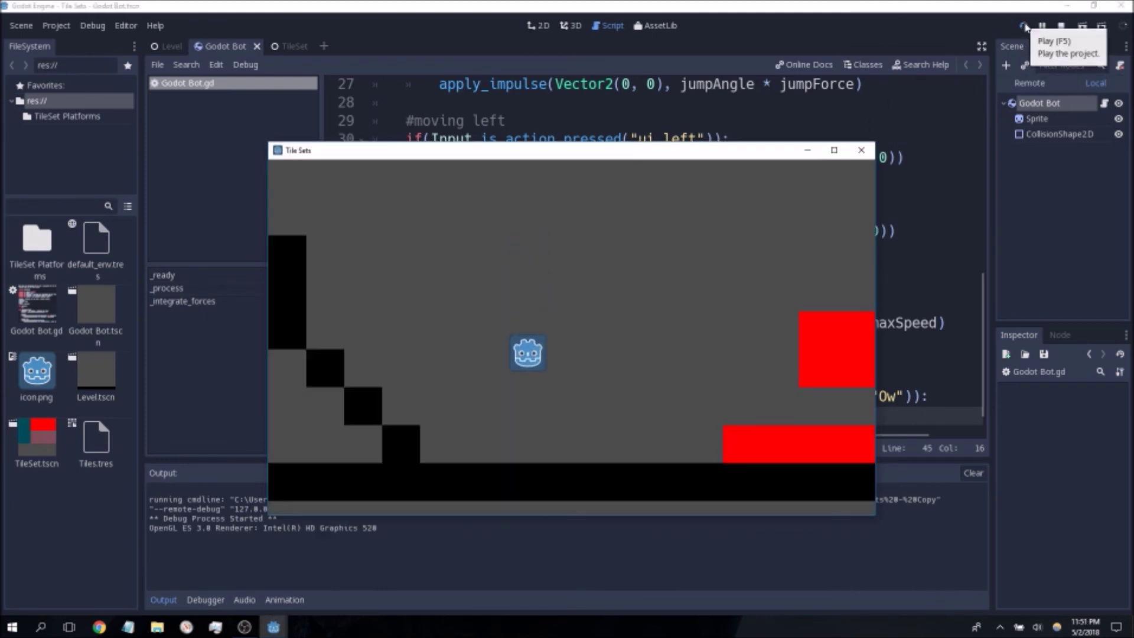
pyautogui.press('Left')
pyautogui.press('Up')
pyautogui.press('Right')
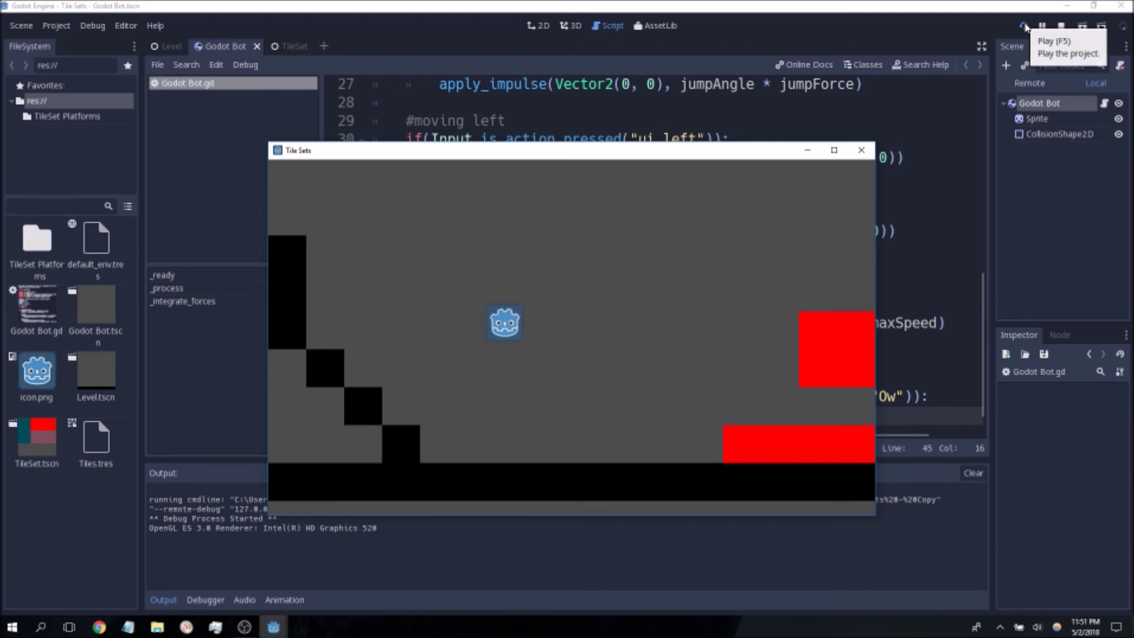
pyautogui.press('Left')
pyautogui.press('Up')
pyautogui.press('Left')
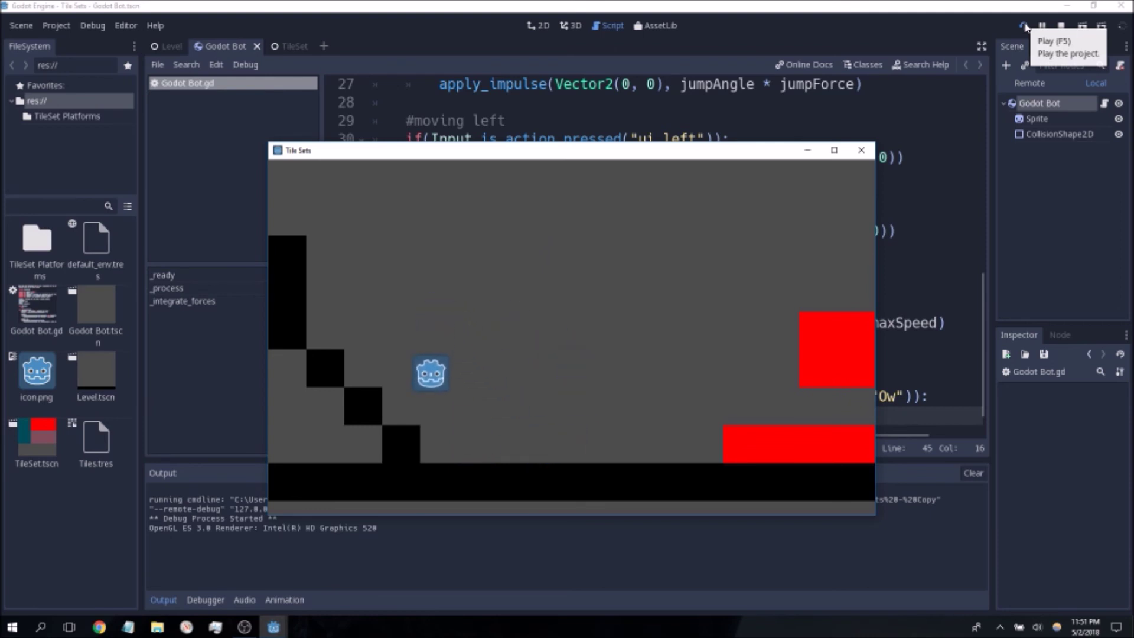
pyautogui.press('Left')
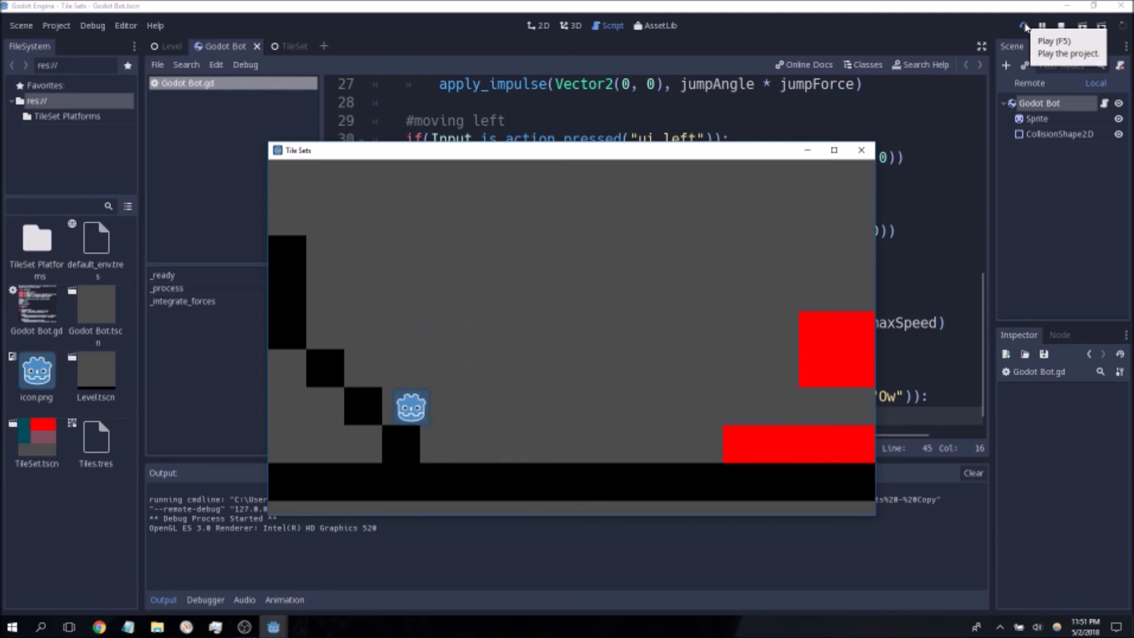
pyautogui.press('Up')
pyautogui.press('Left')
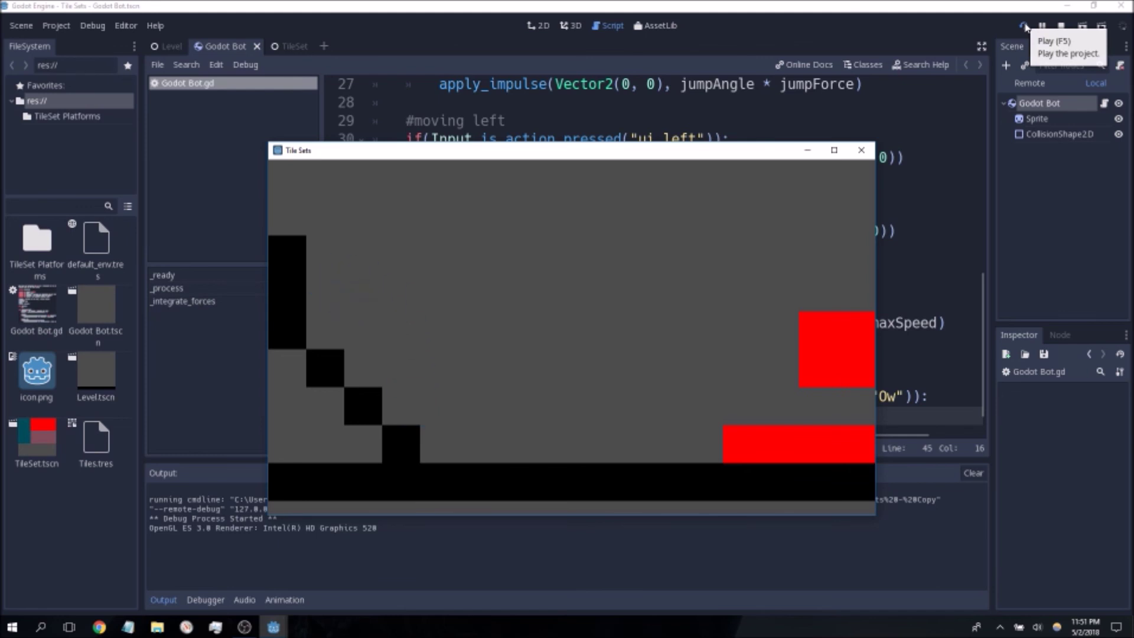
pyautogui.click(861, 150)
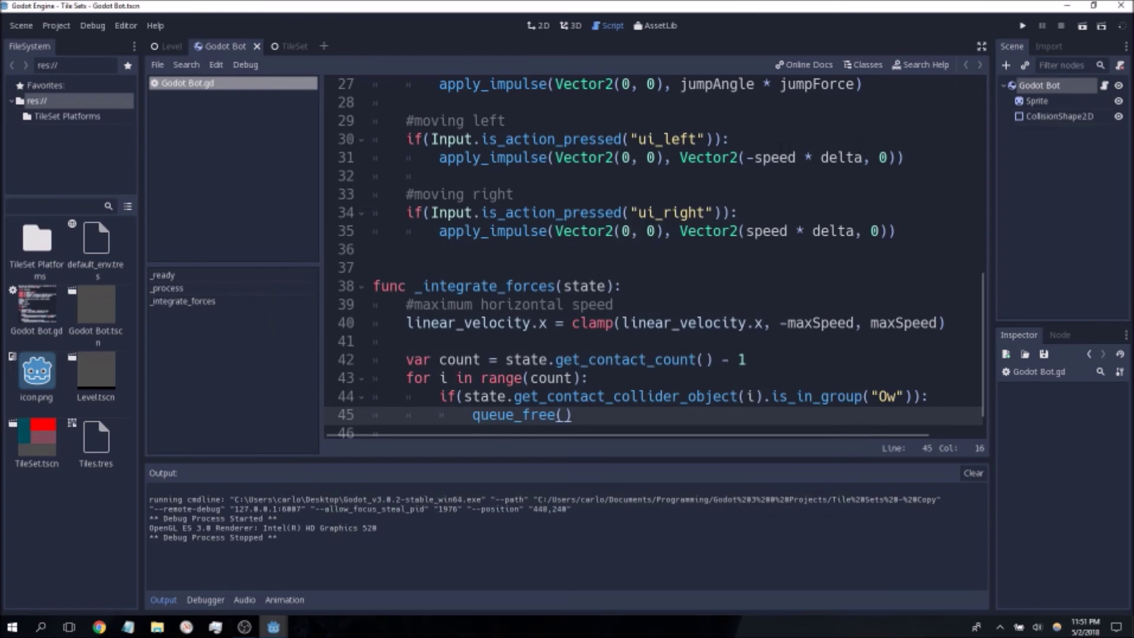
# In the Level scene's 2D view, erase the middle stepped Platform tile from TileMap2.
pyautogui.click(171, 46)
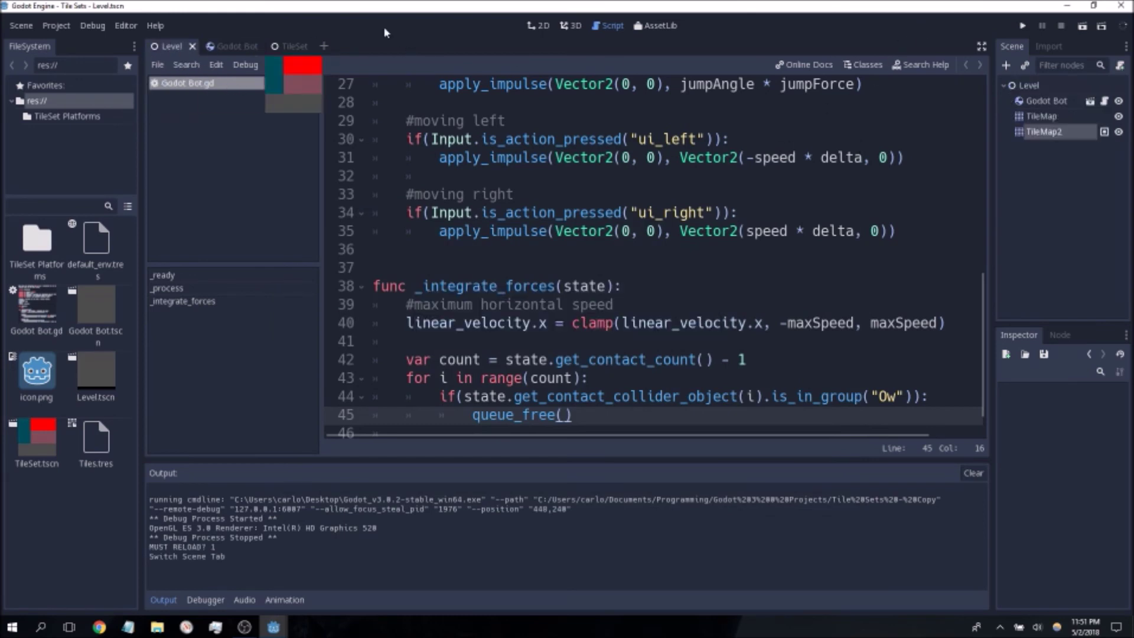
pyautogui.click(541, 26)
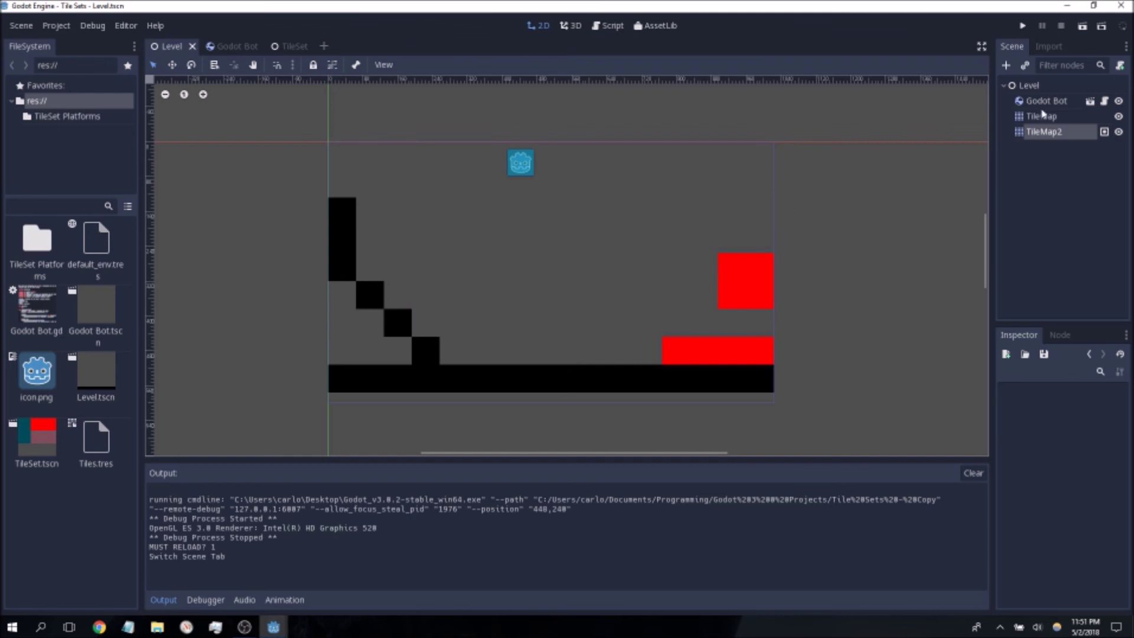
pyautogui.click(1050, 131)
pyautogui.rightClick(476, 322)
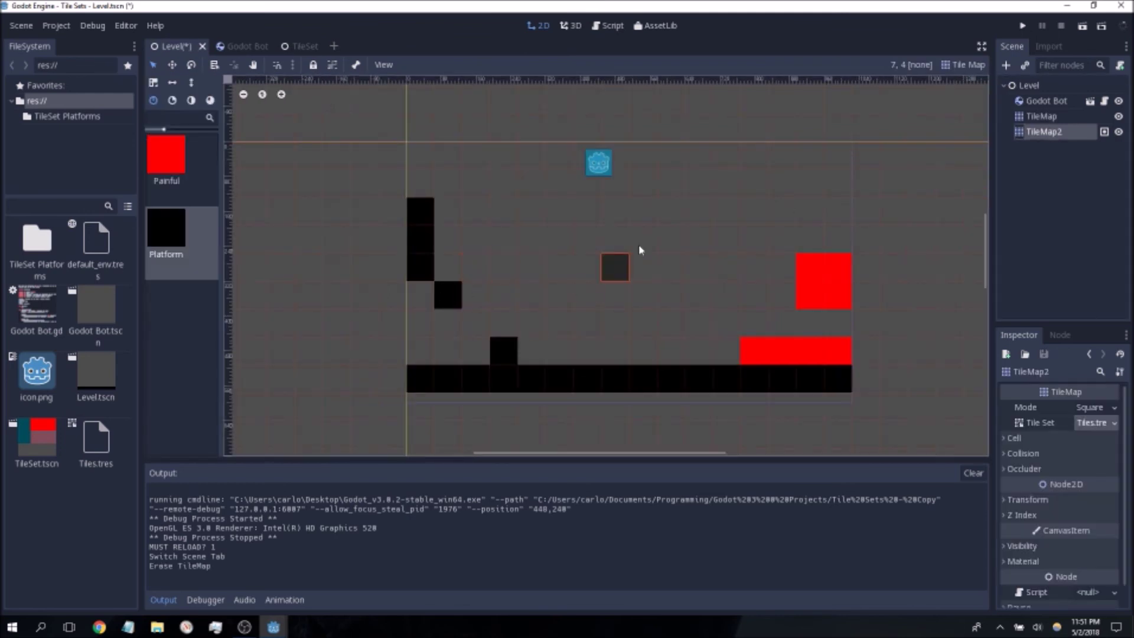
pyautogui.rightClick(594, 242)
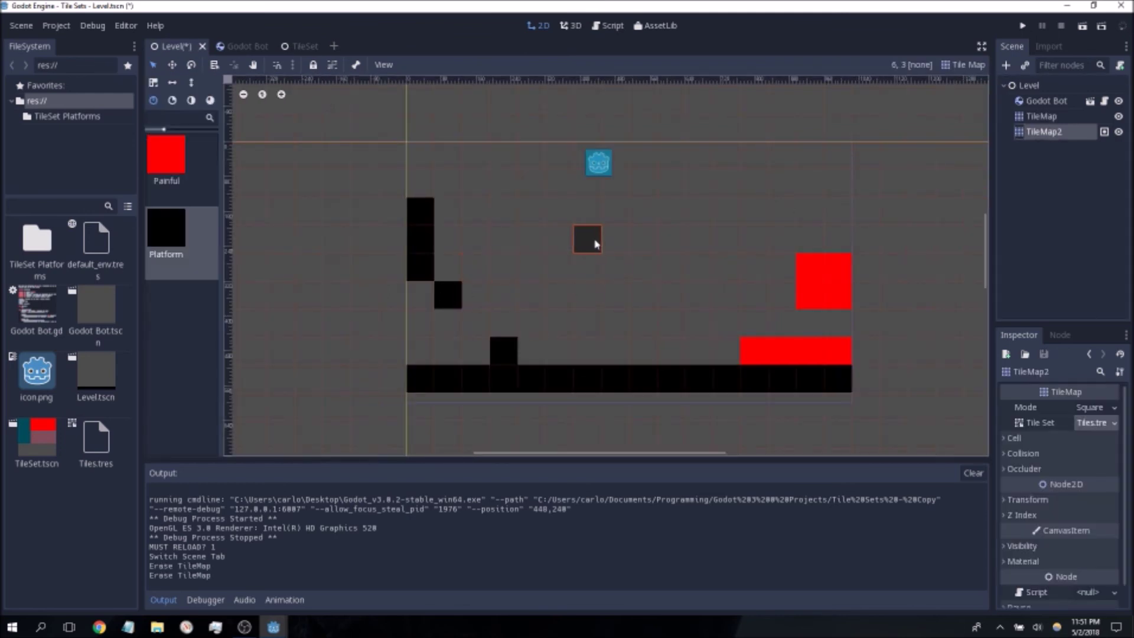
pyautogui.rightClick(356, 380)
pyautogui.rightClick(418, 380)
# On TileMap, erase the three leftmost floor tiles and choose the Painful tile.
pyautogui.click(1018, 122)
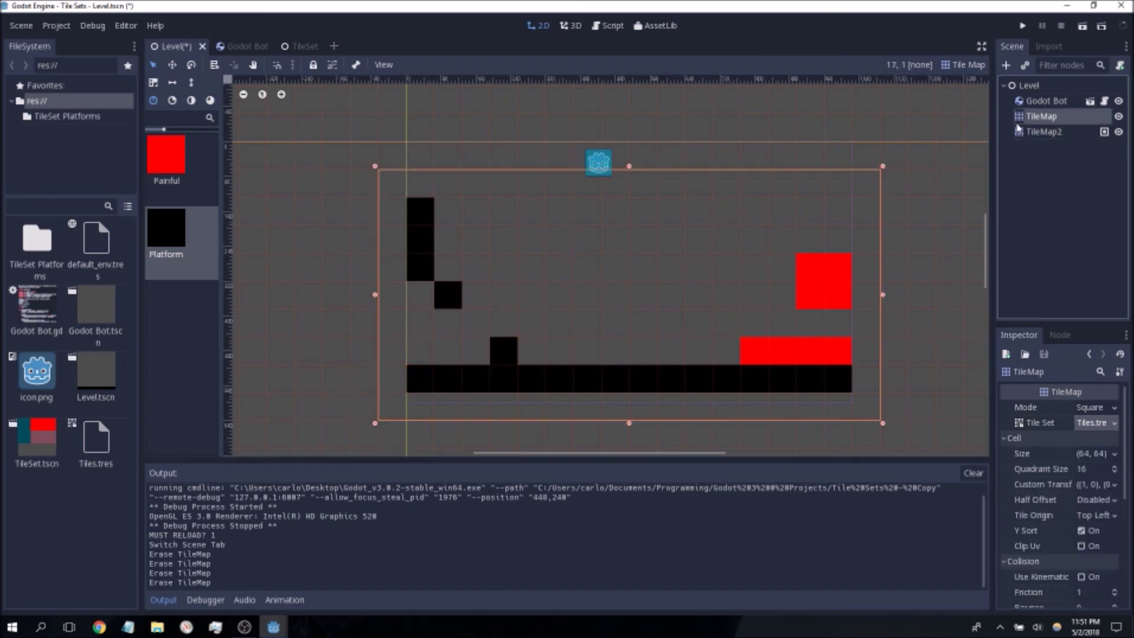
pyautogui.moveTo(417, 374)
pyautogui.mouseDown(button='right')
pyautogui.moveTo(471, 375)
pyautogui.moveTo(447, 339)
pyautogui.mouseUp(button='right')
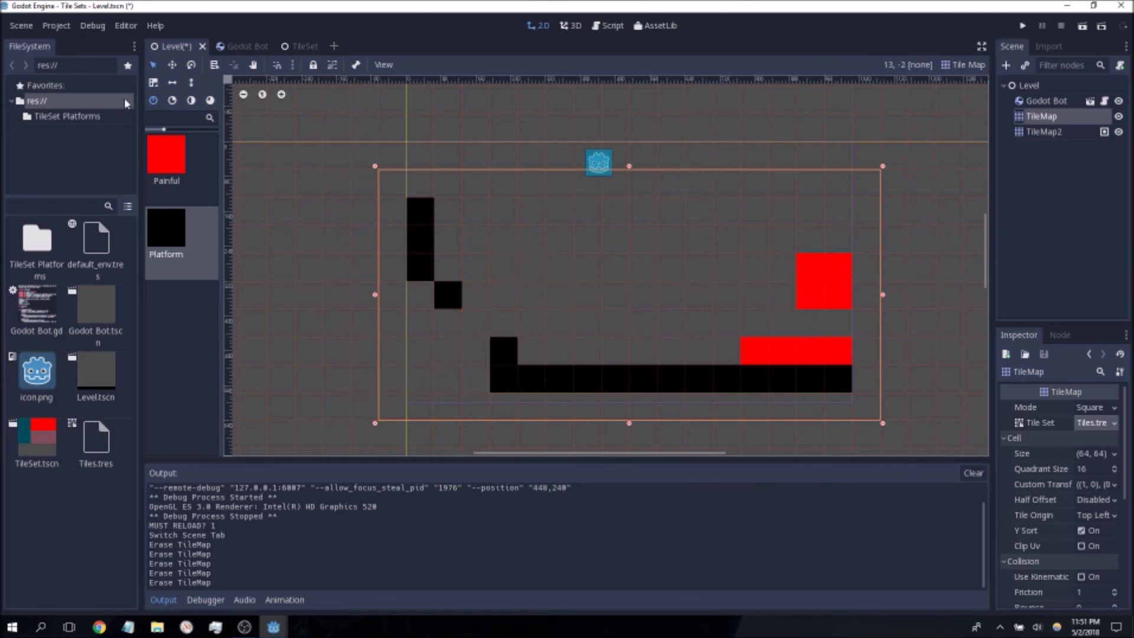
pyautogui.click(203, 183)
# Run the project, move Godot Bot across the floor, jump it left past the raised black tile over the gap, and close the game.
pyautogui.click(1023, 26)
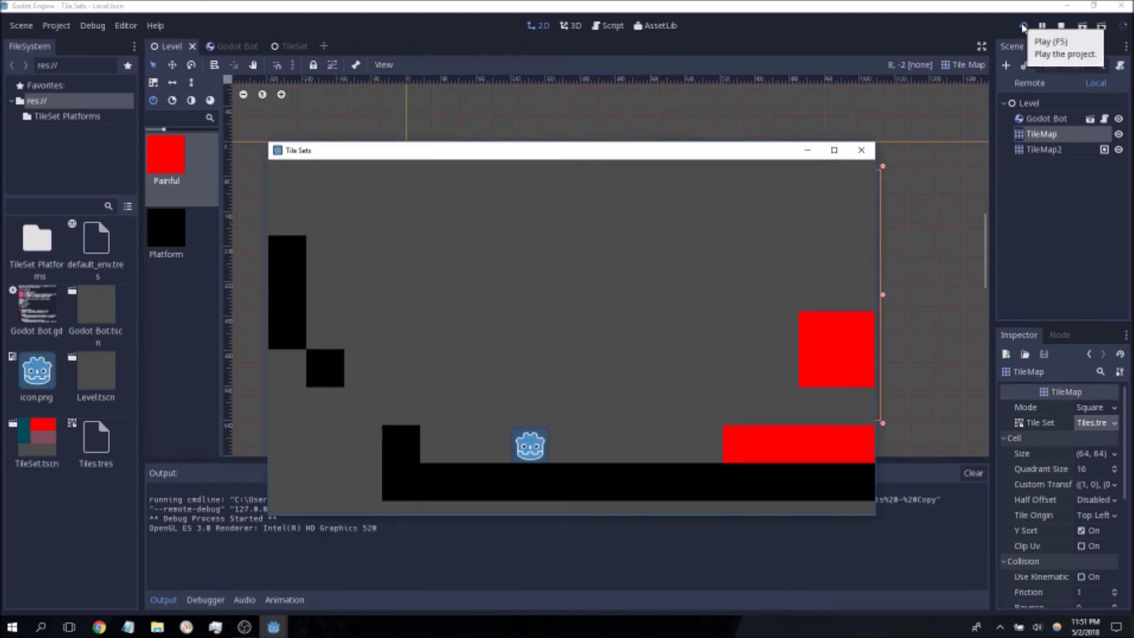
pyautogui.press('Right')
pyautogui.press('Left')
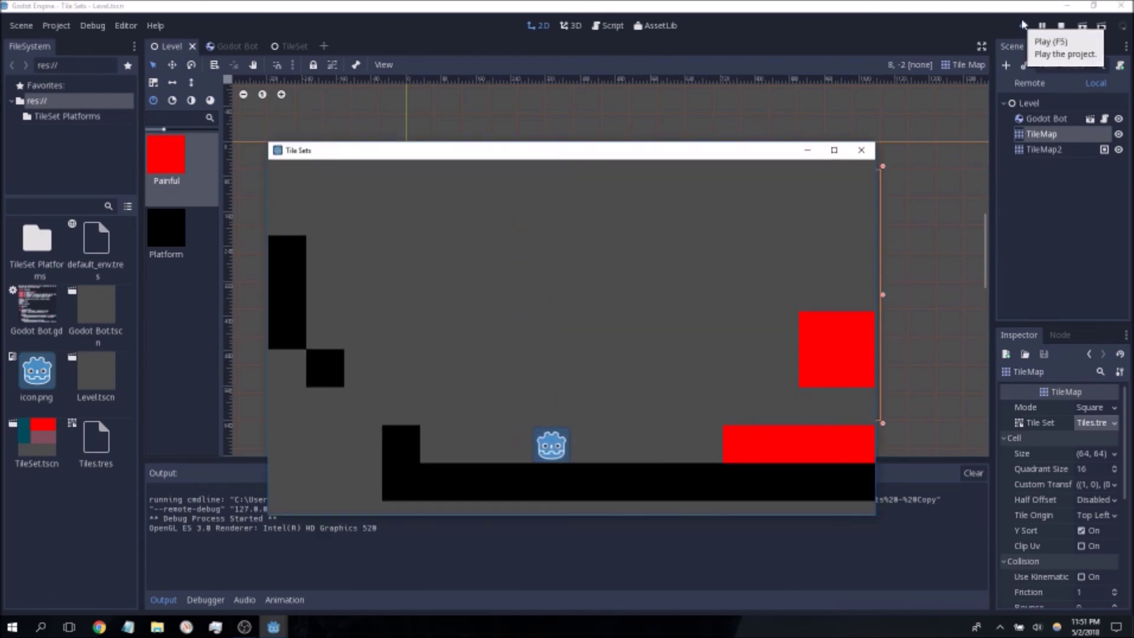
pyautogui.press('Up')
pyautogui.press('Left')
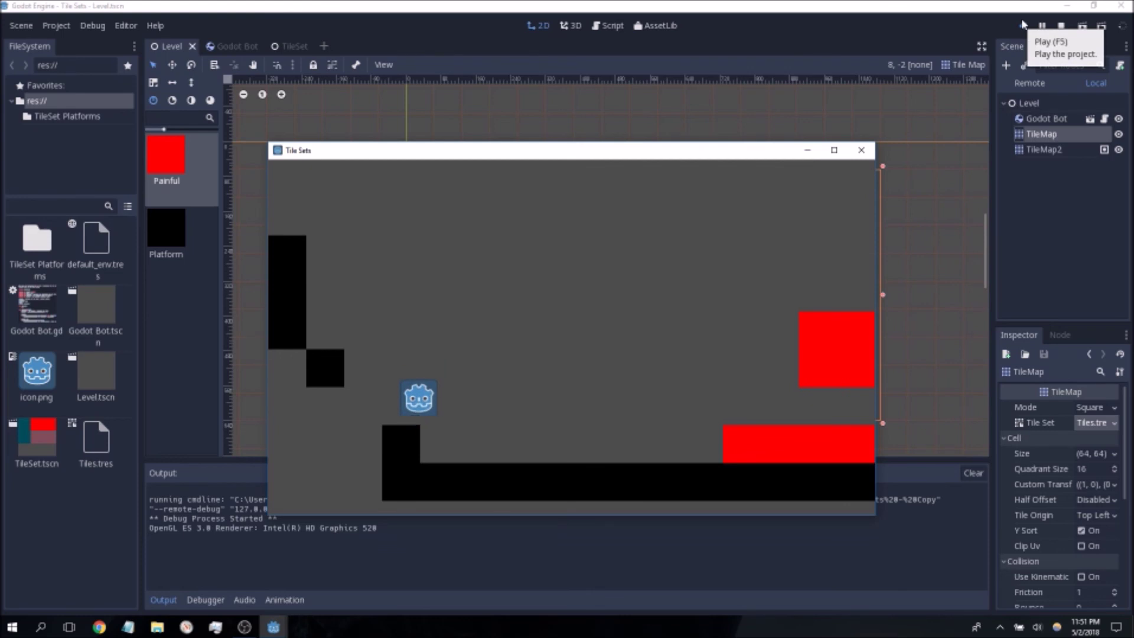
pyautogui.press('Up')
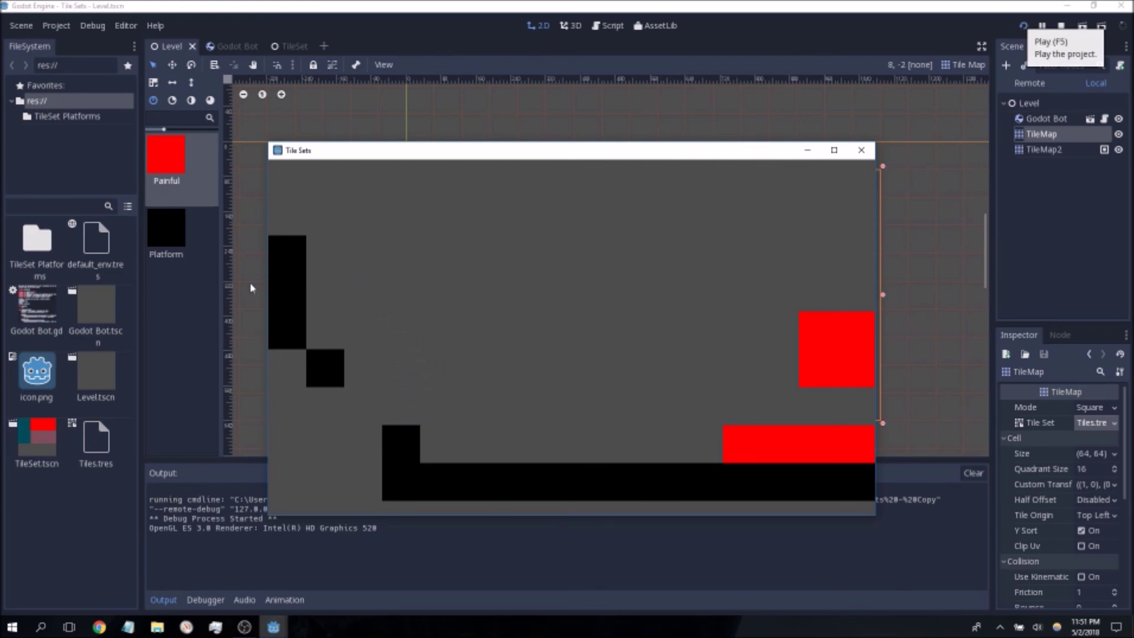
pyautogui.click(862, 150)
# Run the project again, jump Godot Bot up the black tiles to the top of the left column, and bring it back to the raised floor tile.
pyautogui.click(1022, 26)
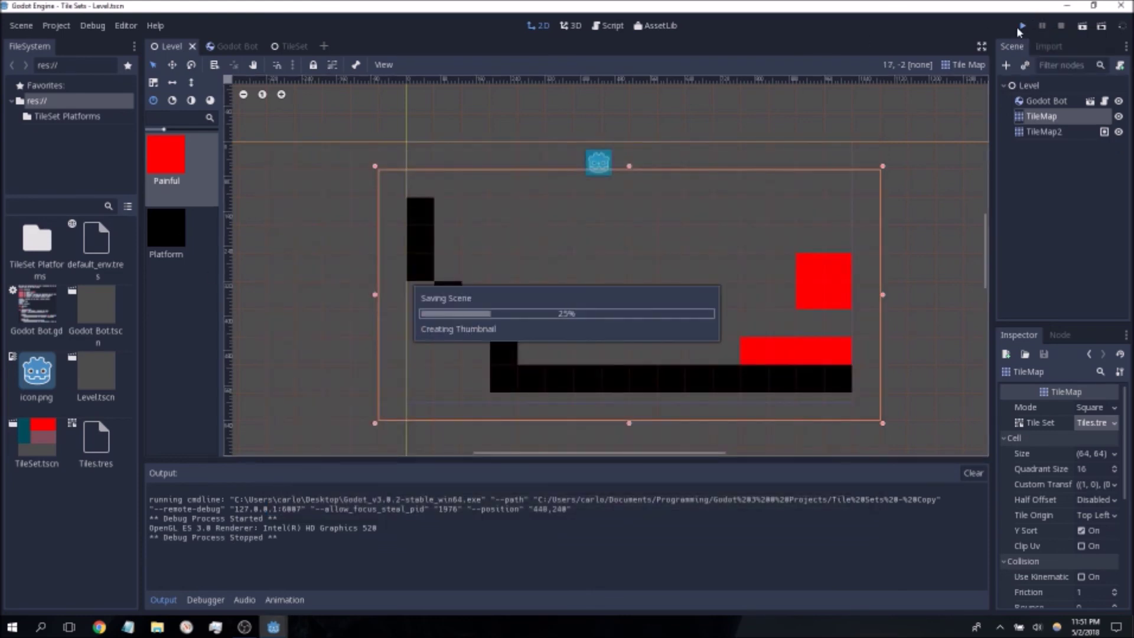
pyautogui.press('Left')
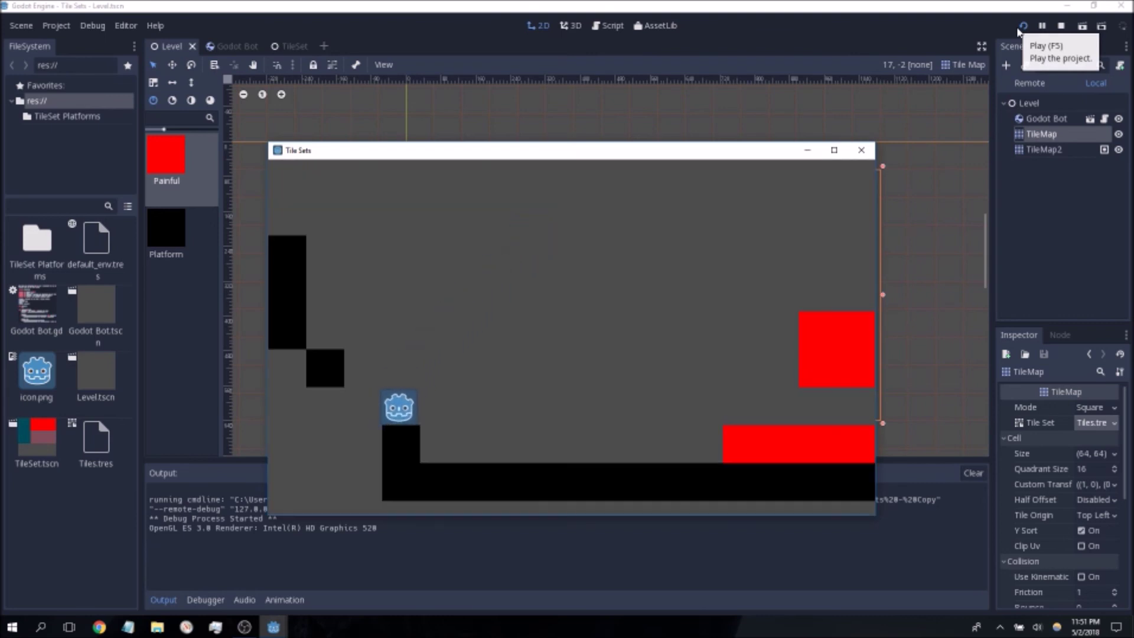
pyautogui.press('Up')
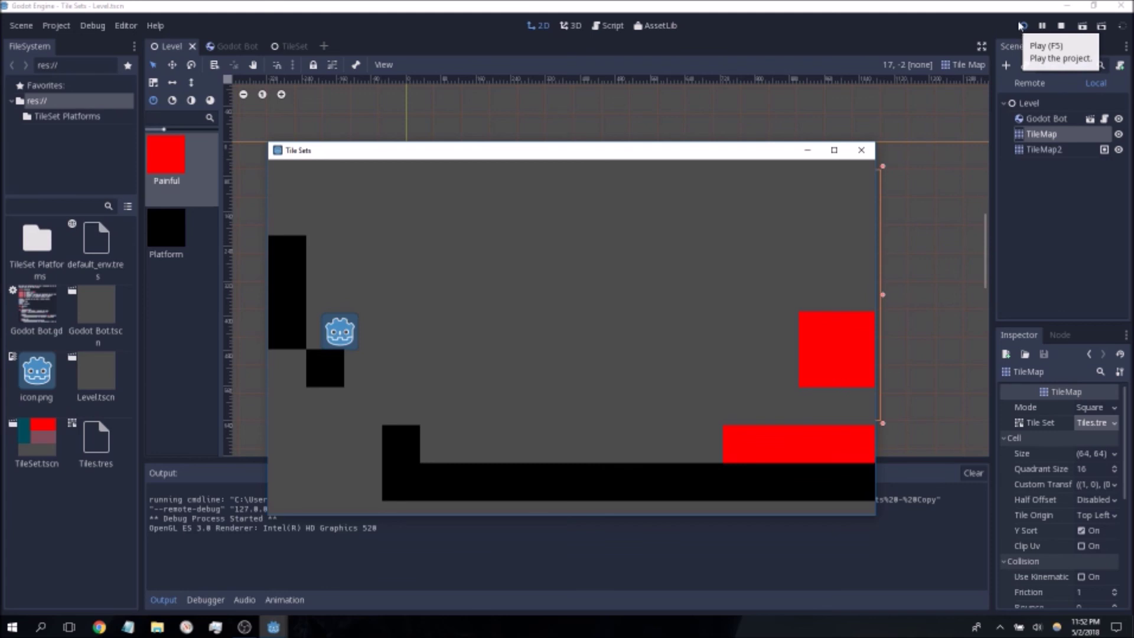
pyautogui.press('Up')
pyautogui.press('Left')
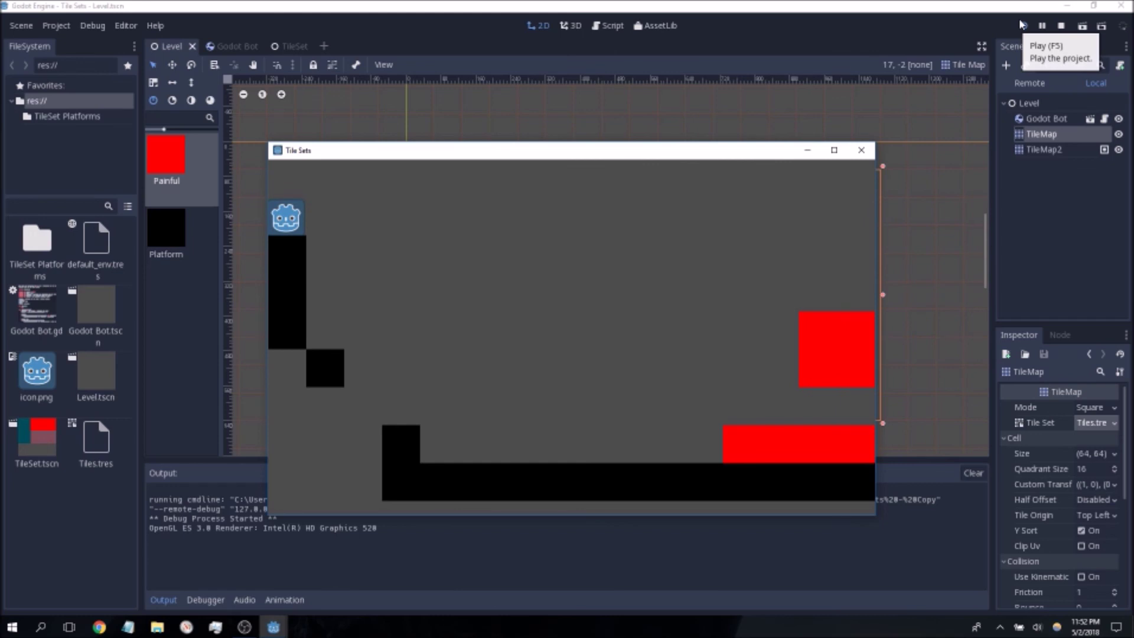
pyautogui.press('Right')
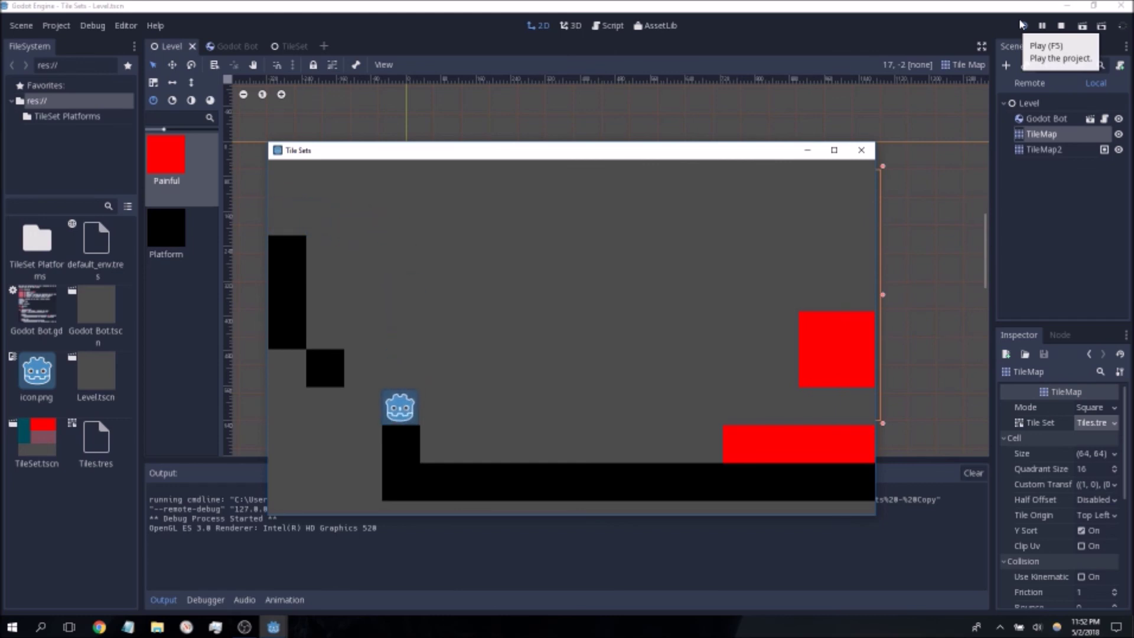